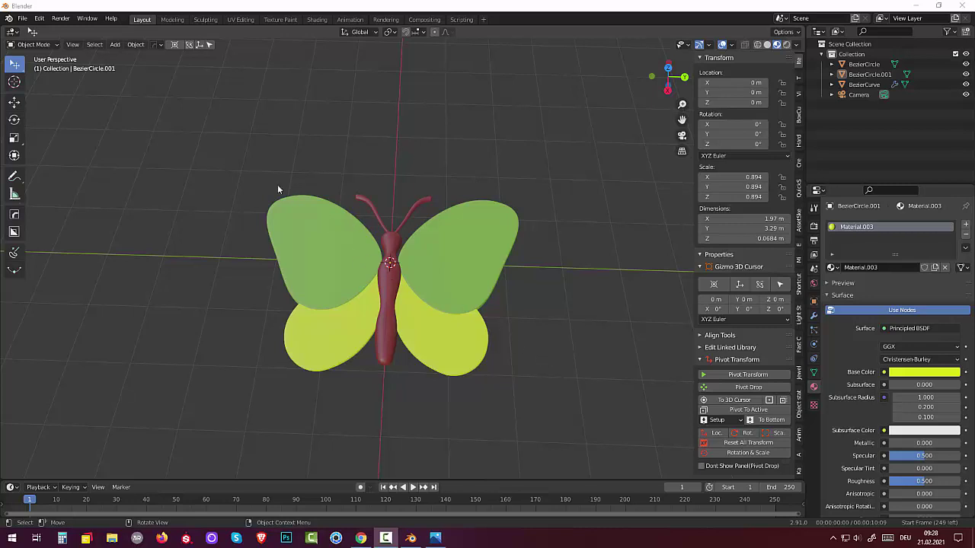
- Select the butterfly's wing circles and body curve
{"action": "left_click", "coordinate": [333, 246]}
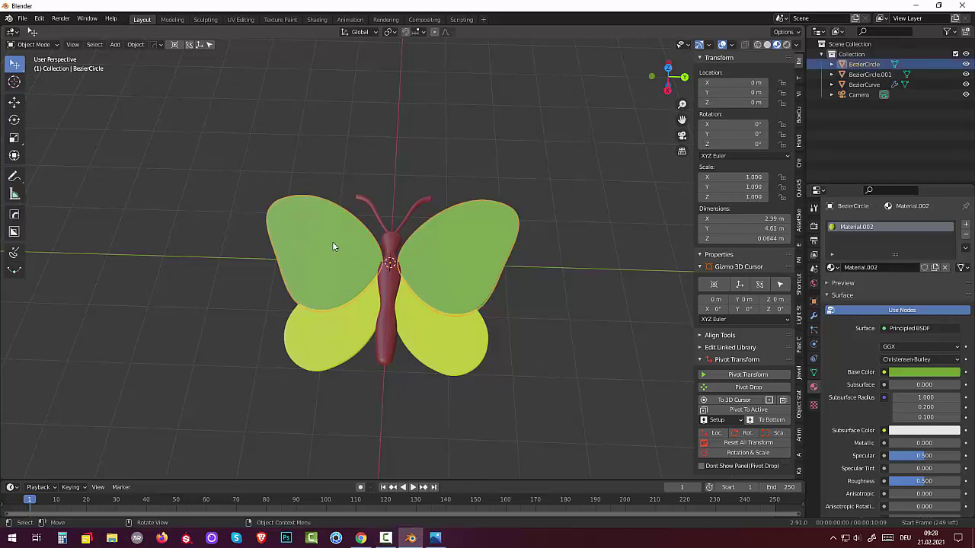
{"action": "left_click", "coordinate": [387, 311], "text": "shift"}
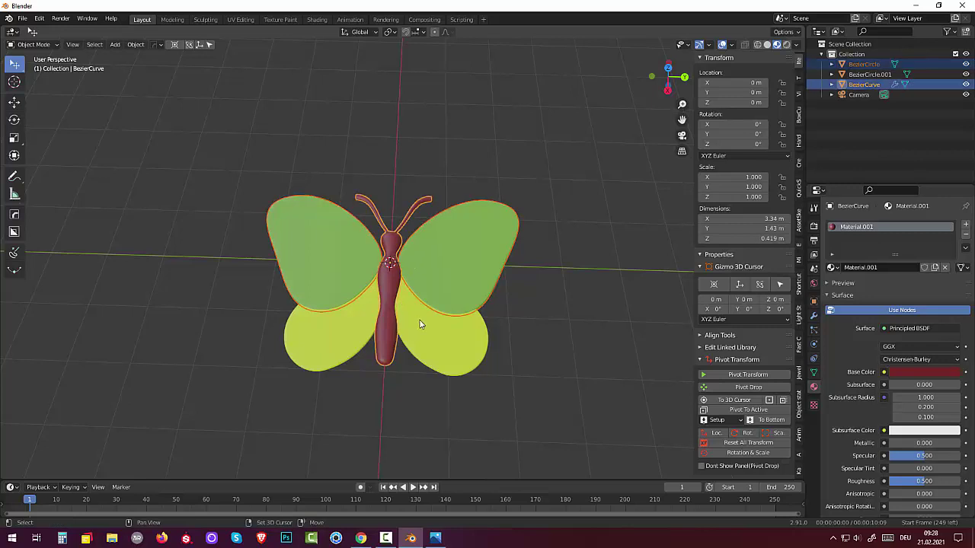
{"action": "left_click", "coordinate": [419, 325], "text": "shift"}
{"action": "mouse_move", "coordinate": [534, 323]}
{"action": "middle_mouse_down"}
{"action": "mouse_move", "coordinate": [645, 252]}
{"action": "mouse_move", "coordinate": [538, 306]}
{"action": "middle_mouse_up"}
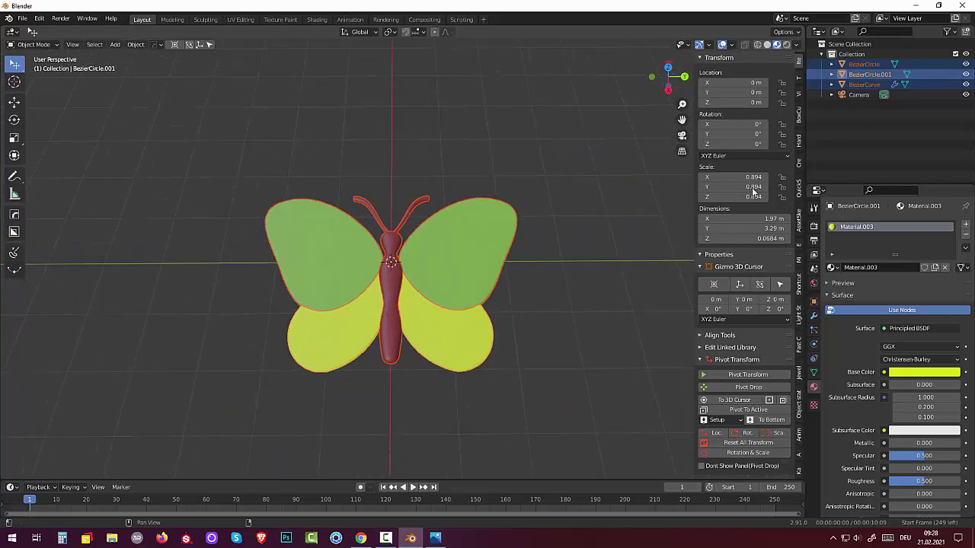
- Delete the camera and select the BezierCurve antenna object
{"action": "left_click", "coordinate": [857, 95]}
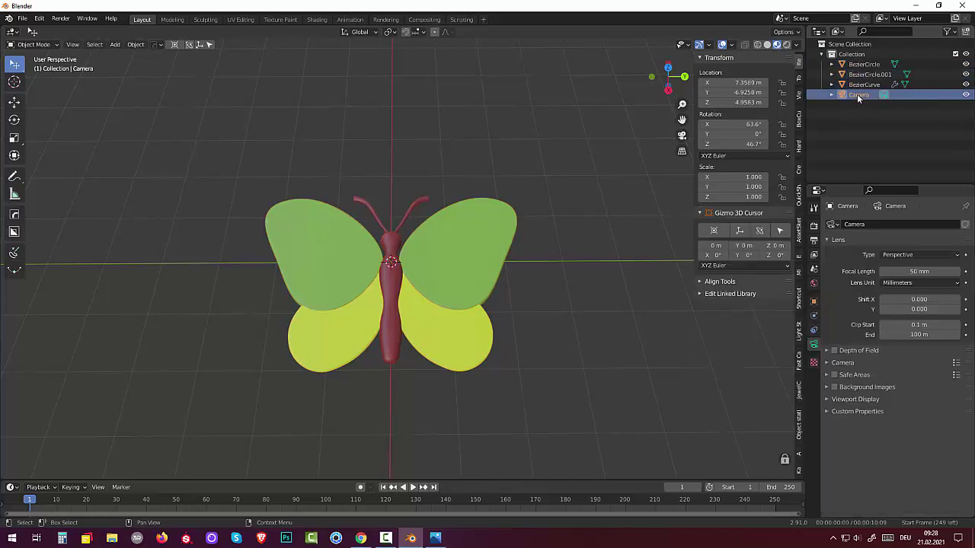
{"action": "key", "text": "Delete"}
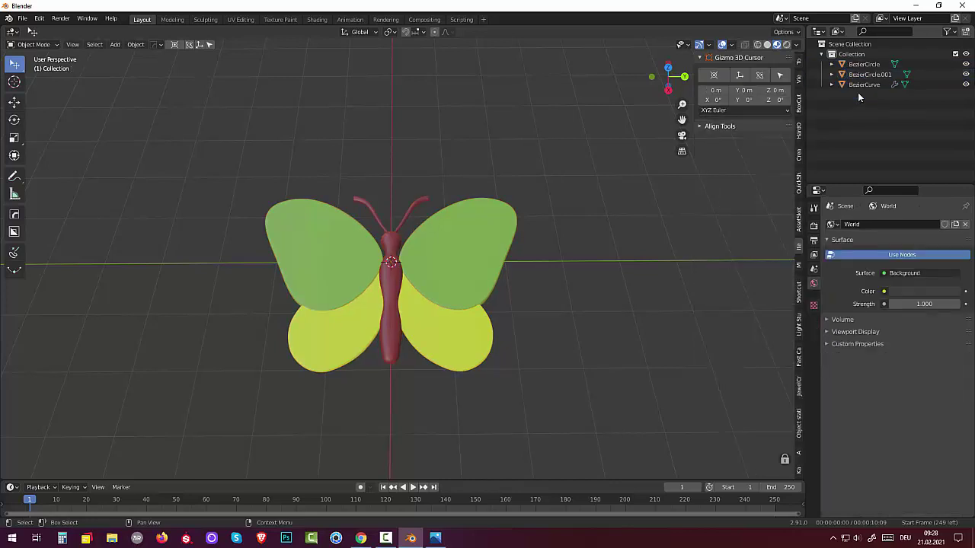
{"action": "left_click", "coordinate": [867, 84]}
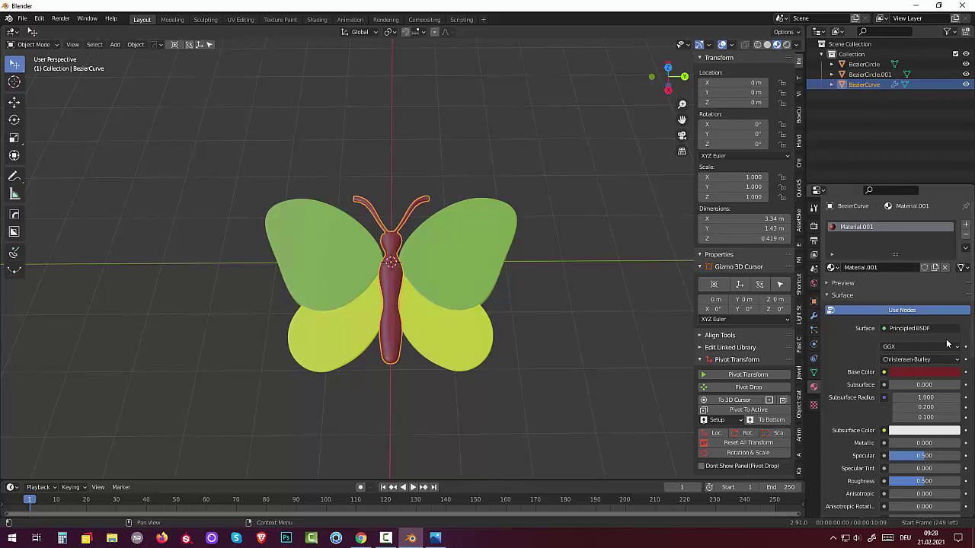
- Apply the antennae's Mirror modifier and join both wing circles into BezierCurve
{"action": "left_click", "coordinate": [812, 318]}
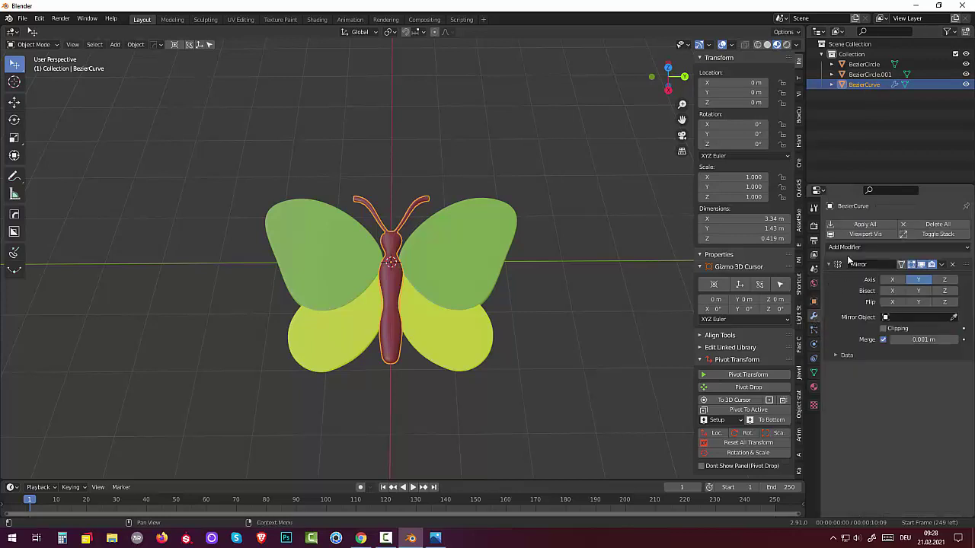
{"action": "key", "text": "ctrl+a"}
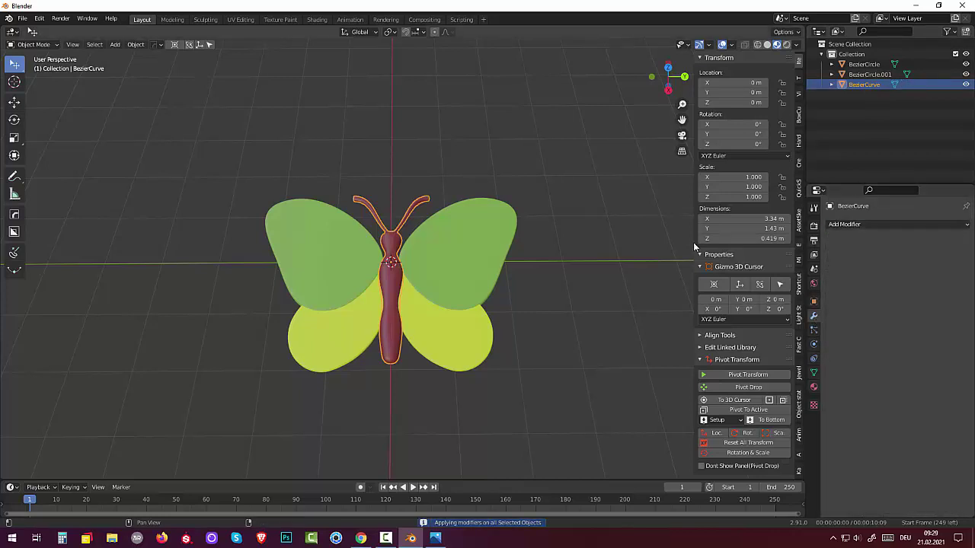
{"action": "left_click", "coordinate": [855, 65], "text": "shift"}
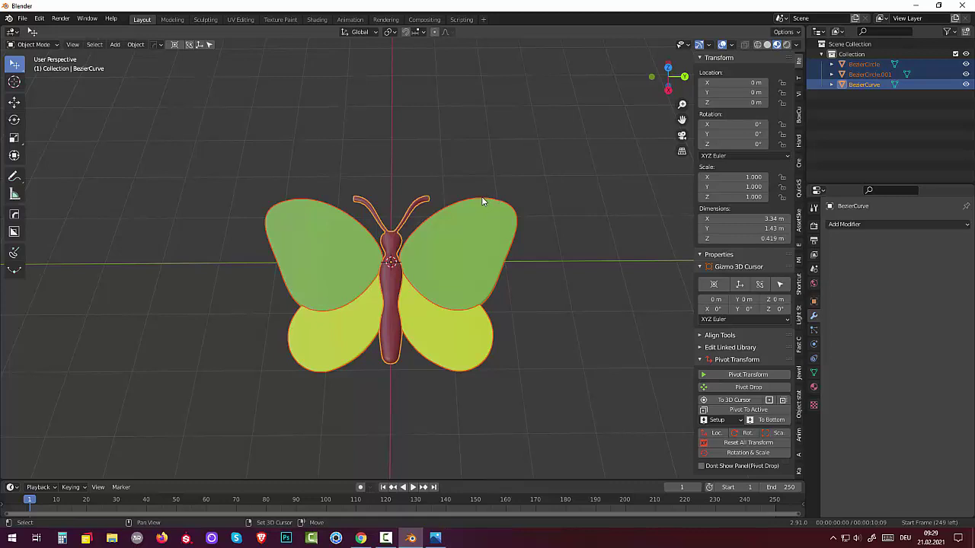
{"action": "left_click", "coordinate": [135, 45]}
{"action": "left_click", "coordinate": [159, 143]}
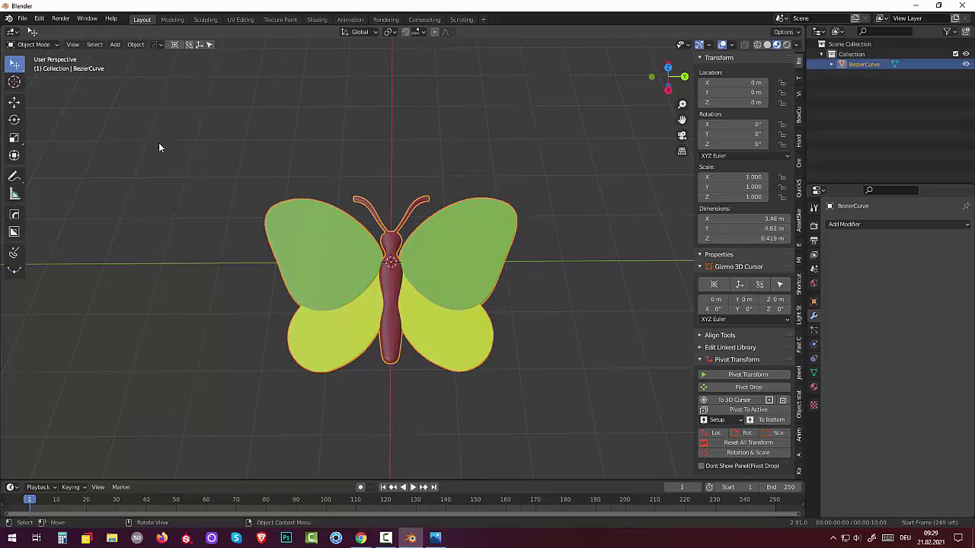
- Deselect the butterfly, then reselect the joined BezierCurve object
{"action": "left_click", "coordinate": [567, 252]}
{"action": "middle_click_drag", "start_coordinate": [557, 240], "coordinate": [563, 227]}
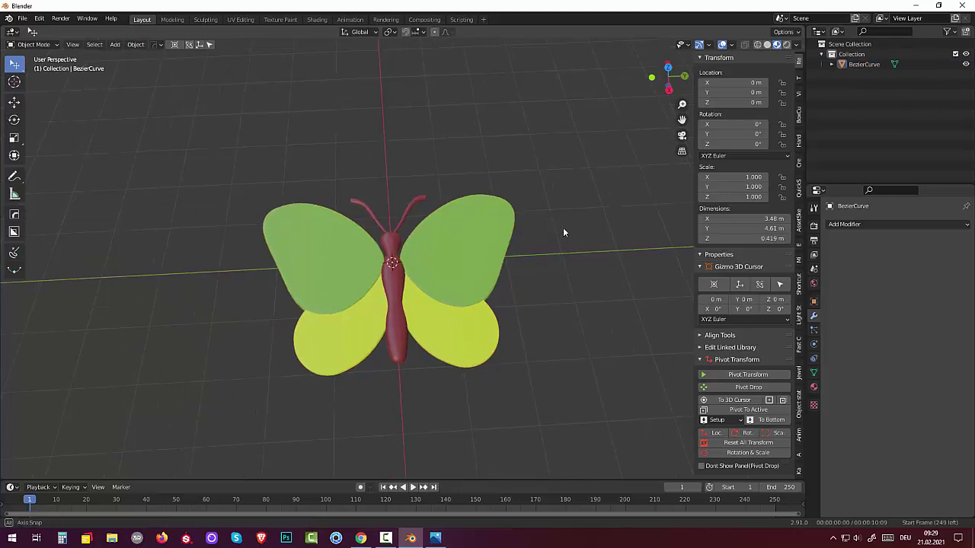
{"action": "left_click", "coordinate": [456, 252]}
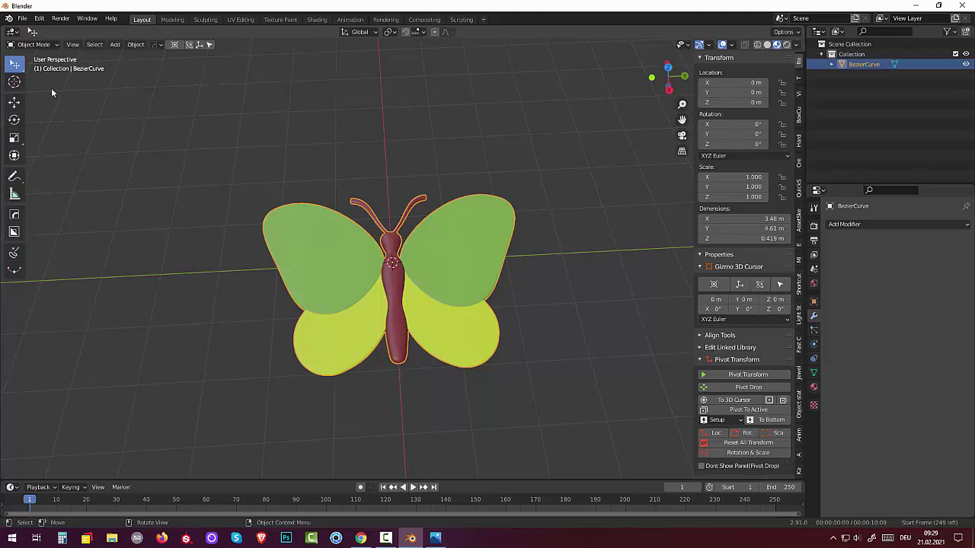
- Save the butterfly as schmetterling.blend in the 04blend file folder
{"action": "left_click", "coordinate": [23, 18]}
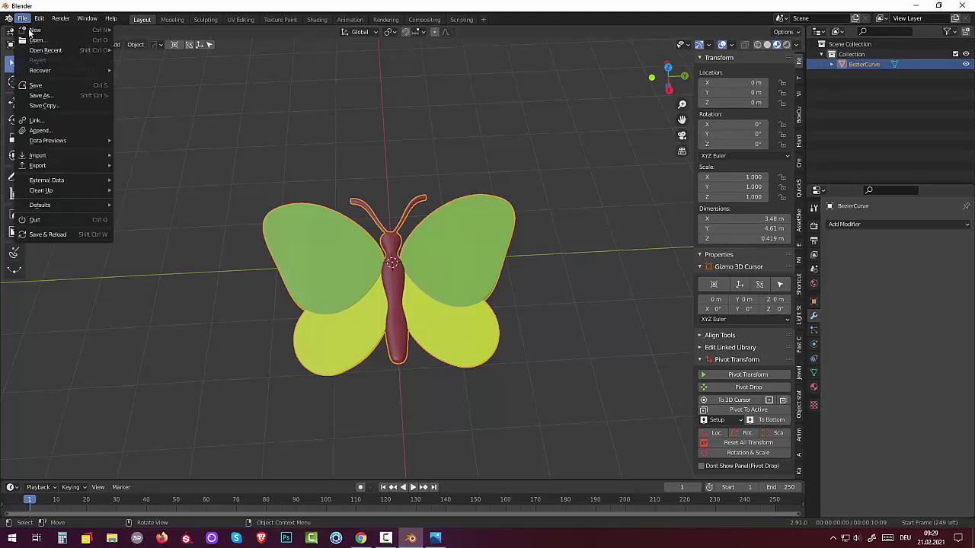
{"action": "left_click", "coordinate": [38, 86]}
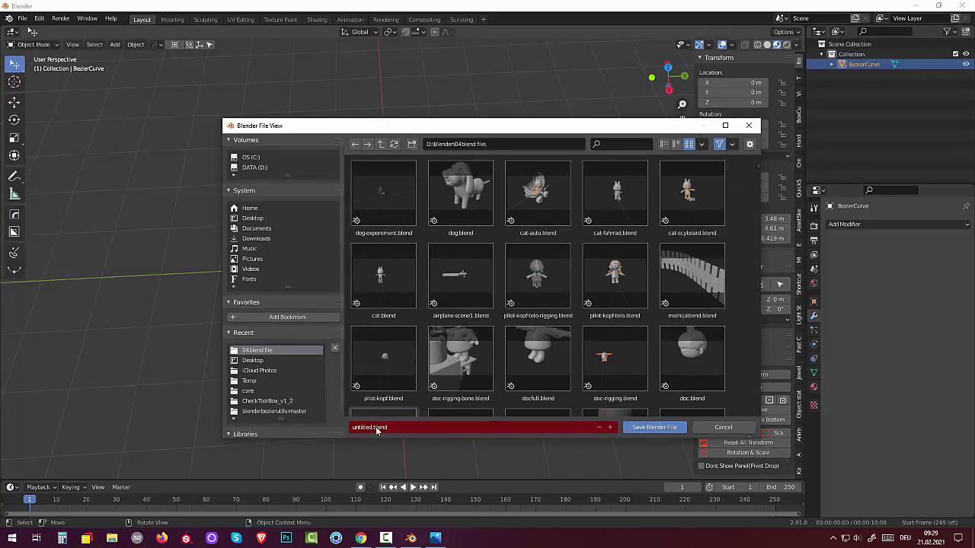
{"action": "left_click", "coordinate": [375, 426]}
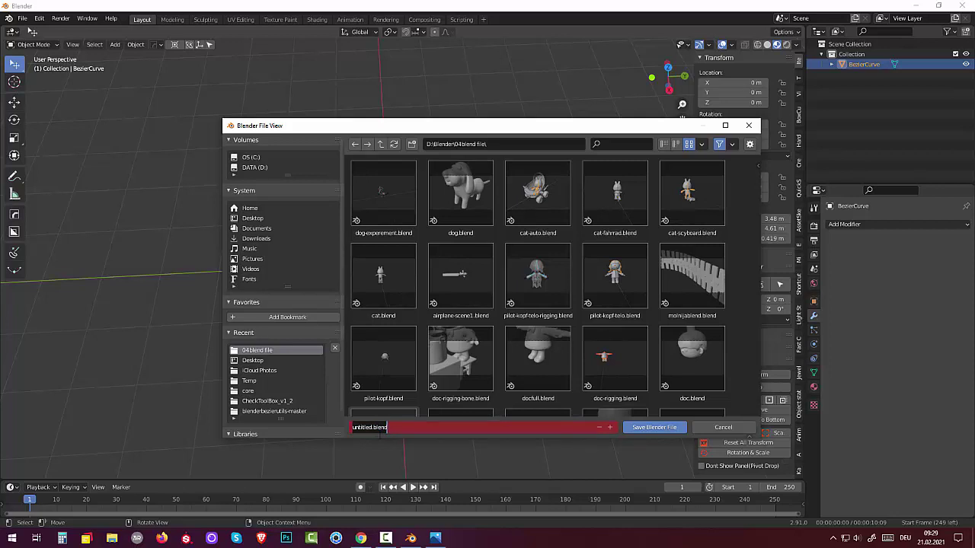
{"action": "type", "text": "schm"}
{"action": "type", "text": "etterling"}
{"action": "left_click", "coordinate": [653, 428]}
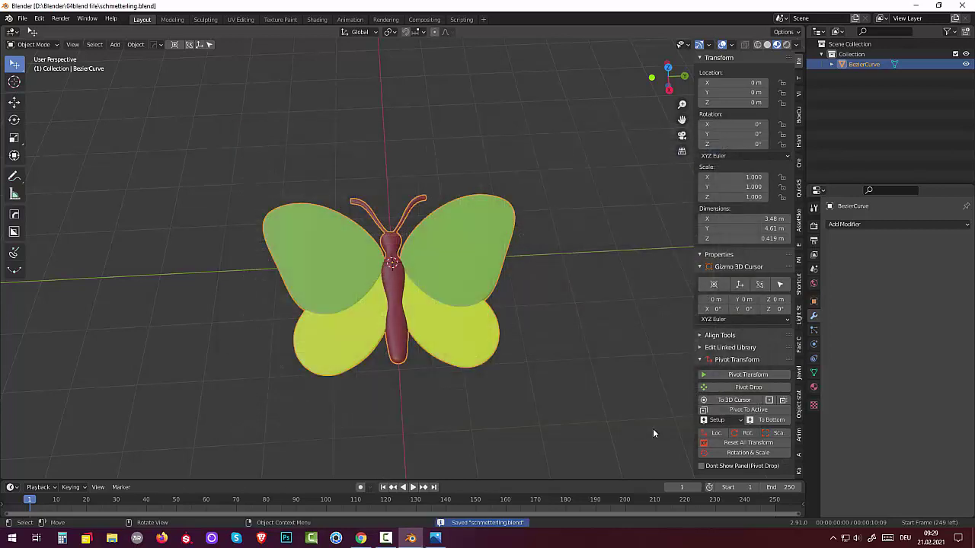
{"action": "mouse_move", "coordinate": [550, 296]}
{"action": "middle_mouse_down"}
{"action": "mouse_move", "coordinate": [574, 284]}
{"action": "mouse_move", "coordinate": [516, 287]}
{"action": "mouse_move", "coordinate": [440, 248]}
{"action": "mouse_move", "coordinate": [518, 246]}
{"action": "mouse_move", "coordinate": [358, 211]}
{"action": "middle_mouse_up"}
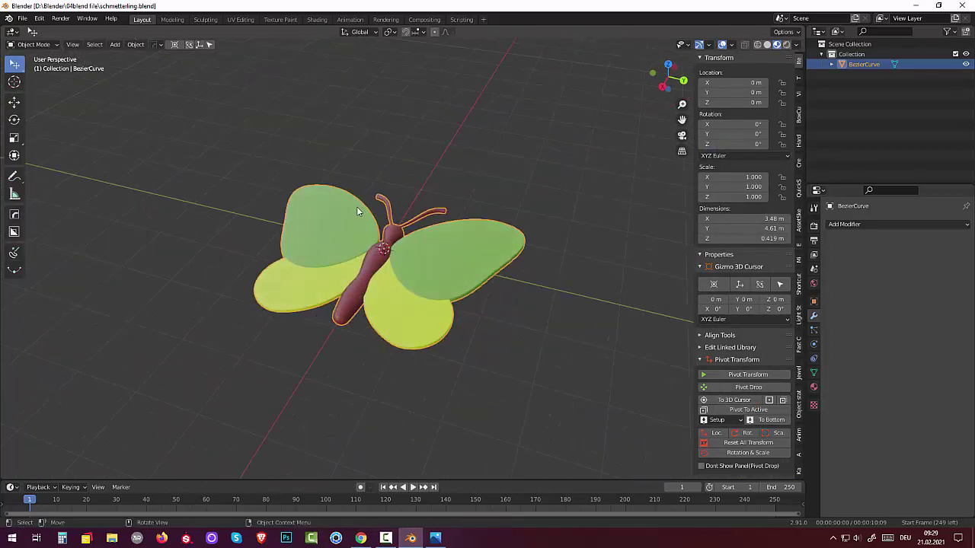
- Open dog-experement.blend
{"action": "left_click", "coordinate": [24, 21]}
{"action": "mouse_move", "coordinate": [35, 30]}
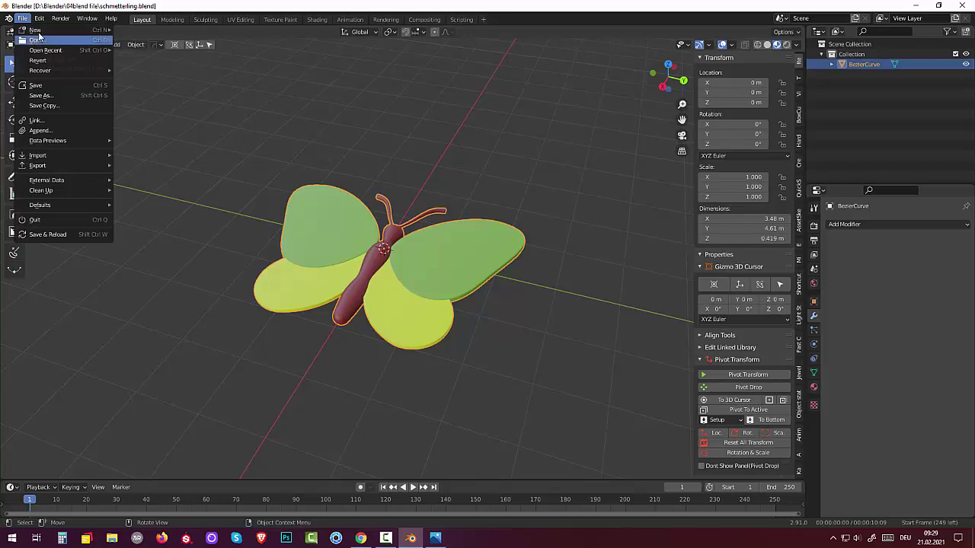
{"action": "left_click", "coordinate": [36, 40]}
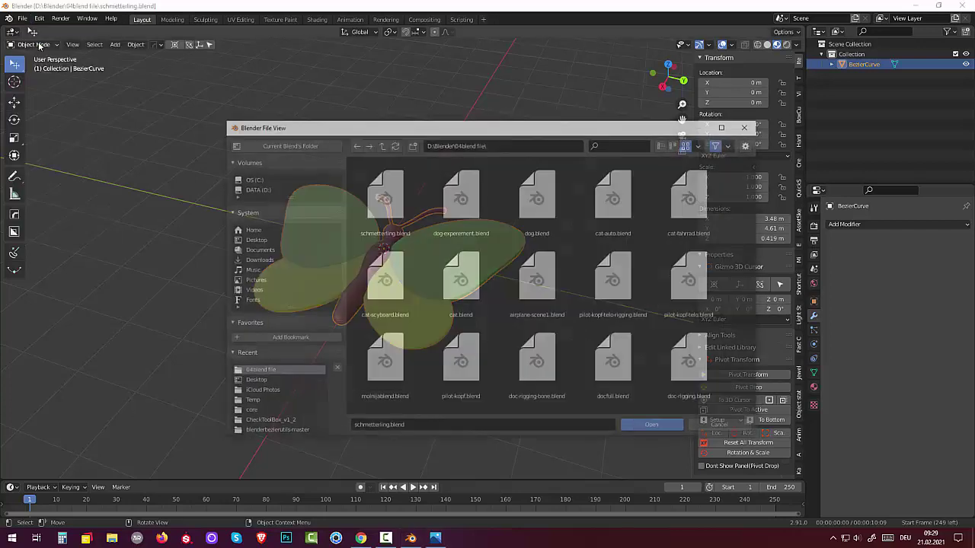
{"action": "left_click", "coordinate": [459, 196]}
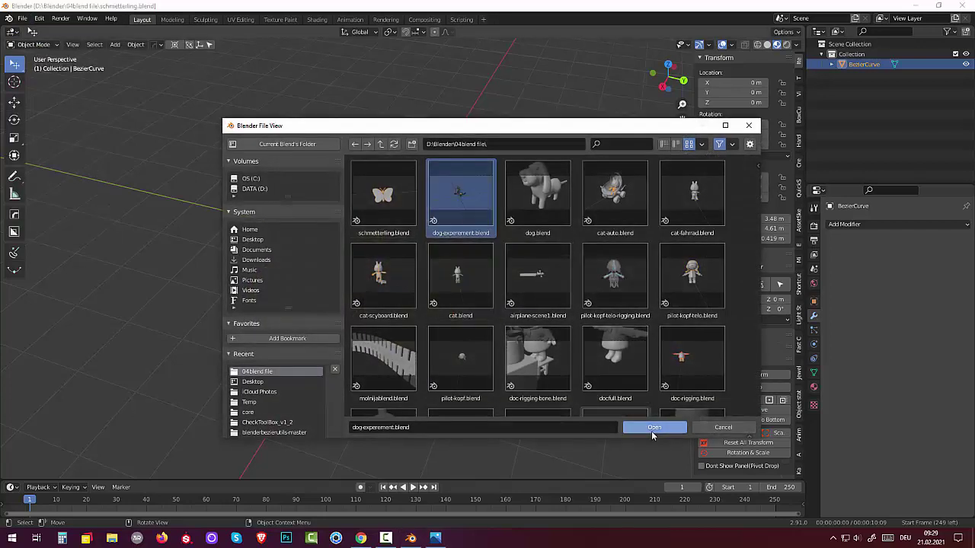
{"action": "left_click", "coordinate": [653, 428]}
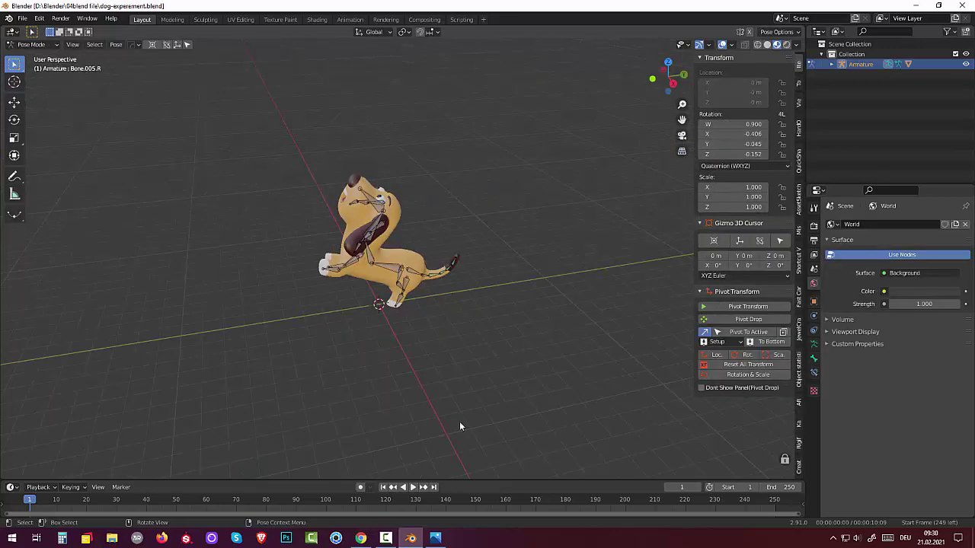
{"action": "mouse_move", "coordinate": [510, 349]}
{"action": "middle_mouse_down"}
{"action": "mouse_move", "coordinate": [738, 338]}
{"action": "mouse_move", "coordinate": [654, 339]}
{"action": "mouse_move", "coordinate": [508, 376]}
{"action": "mouse_move", "coordinate": [497, 330]}
{"action": "mouse_move", "coordinate": [524, 326]}
{"action": "middle_mouse_up"}
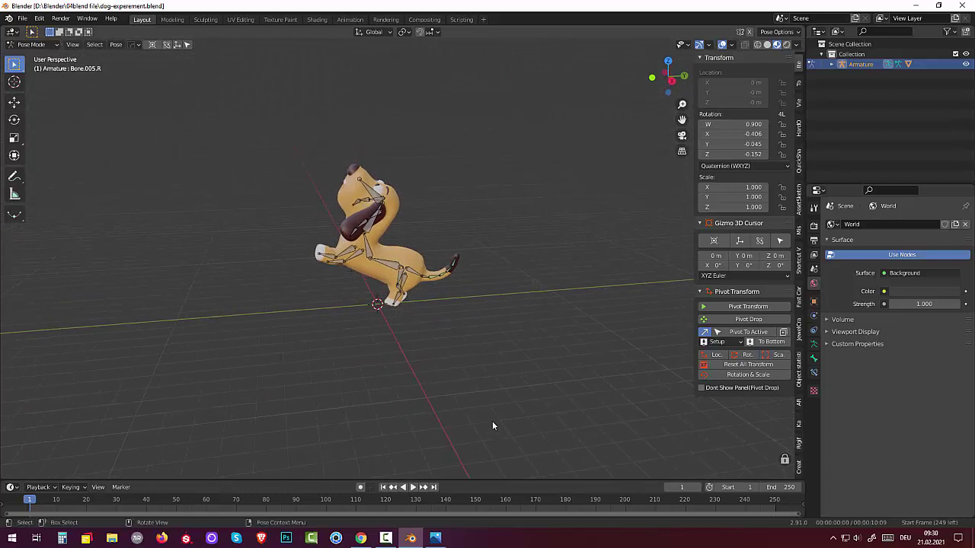
- Toggle the dog armature's visibility, then exclude the Collection so the dog disappears
{"action": "left_click", "coordinate": [966, 64]}
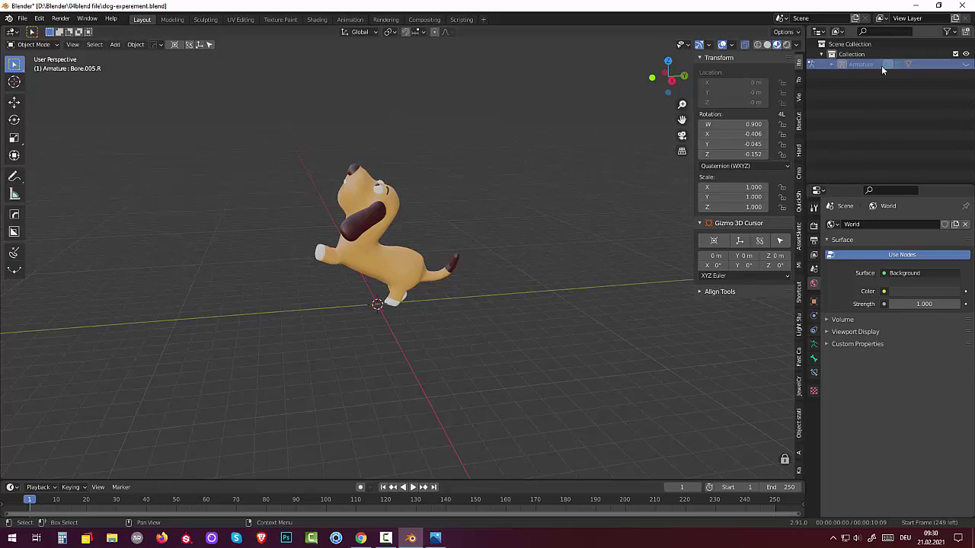
{"action": "left_click", "coordinate": [965, 64]}
{"action": "left_click", "coordinate": [955, 55]}
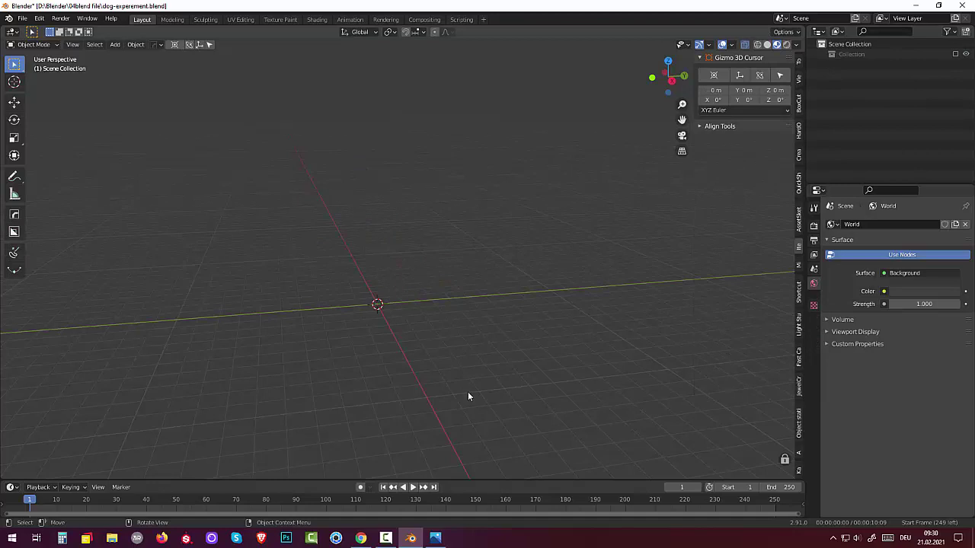
- Append BezierCurve.002 from schmetterling.blend's Mesh folder into the dog scene
{"action": "left_click", "coordinate": [23, 19]}
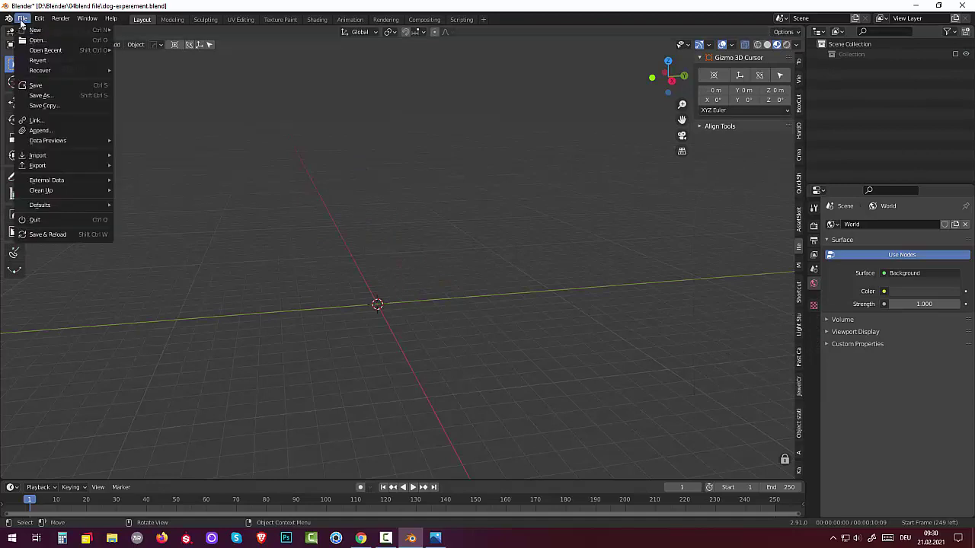
{"action": "left_click", "coordinate": [40, 131]}
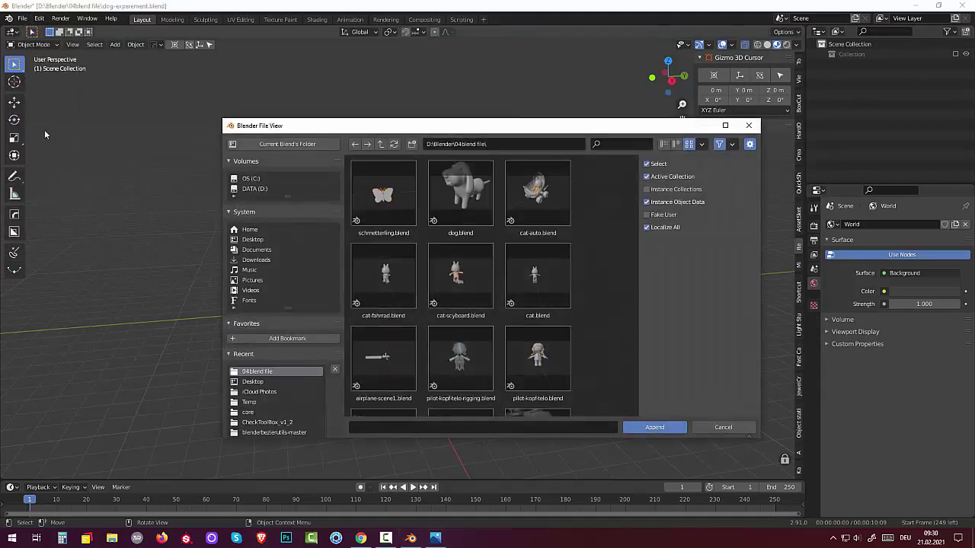
{"action": "left_click", "coordinate": [377, 190]}
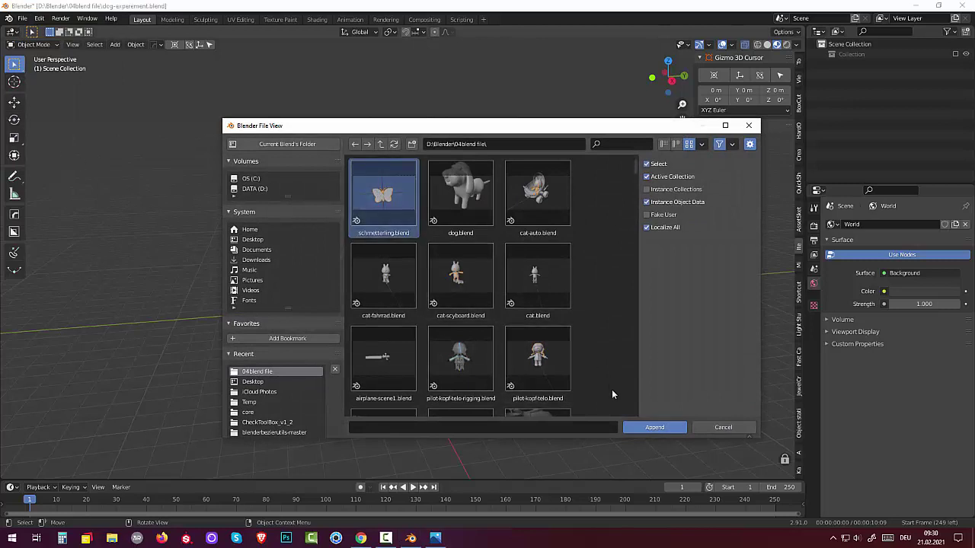
{"action": "left_click", "coordinate": [643, 431]}
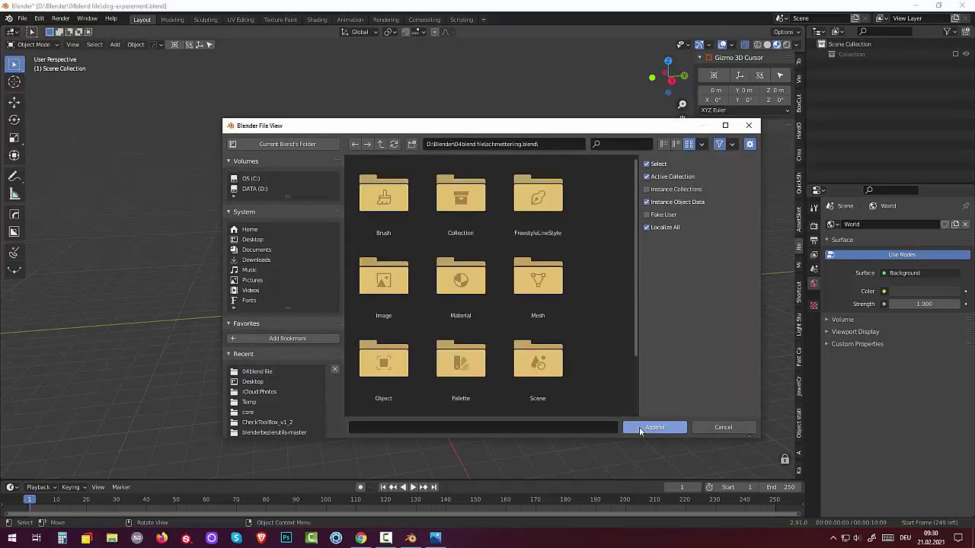
{"action": "double_click", "coordinate": [536, 281]}
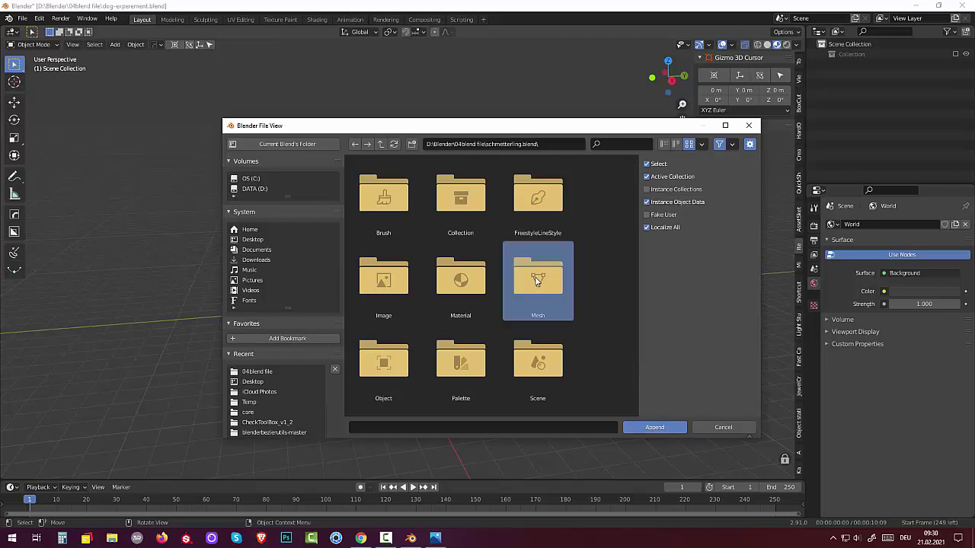
{"action": "left_click", "coordinate": [386, 204]}
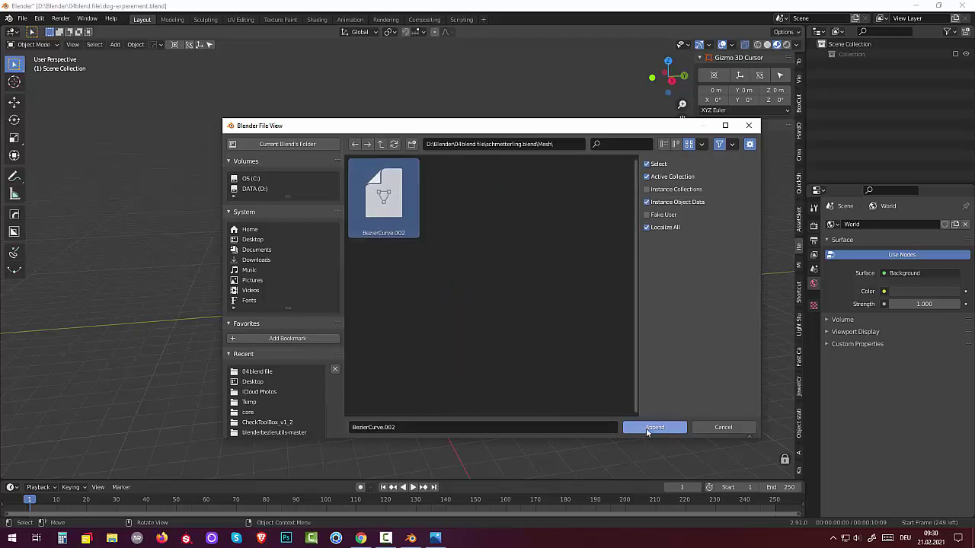
{"action": "left_click", "coordinate": [646, 428]}
{"action": "mouse_move", "coordinate": [502, 373]}
{"action": "middle_mouse_down"}
{"action": "mouse_move", "coordinate": [625, 394]}
{"action": "mouse_move", "coordinate": [668, 388]}
{"action": "mouse_move", "coordinate": [487, 389]}
{"action": "mouse_move", "coordinate": [508, 395]}
{"action": "mouse_move", "coordinate": [509, 408]}
{"action": "mouse_move", "coordinate": [483, 423]}
{"action": "mouse_move", "coordinate": [499, 388]}
{"action": "middle_mouse_up"}
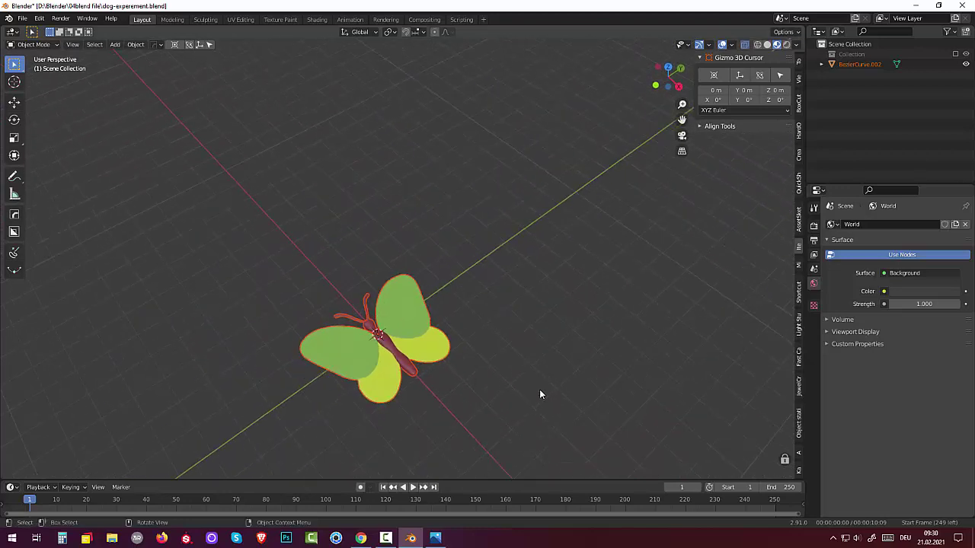
- Add a single-bone armature at the origin and set it to draw In Front
{"action": "key", "text": "shift"}
{"action": "key", "text": "shift+a"}
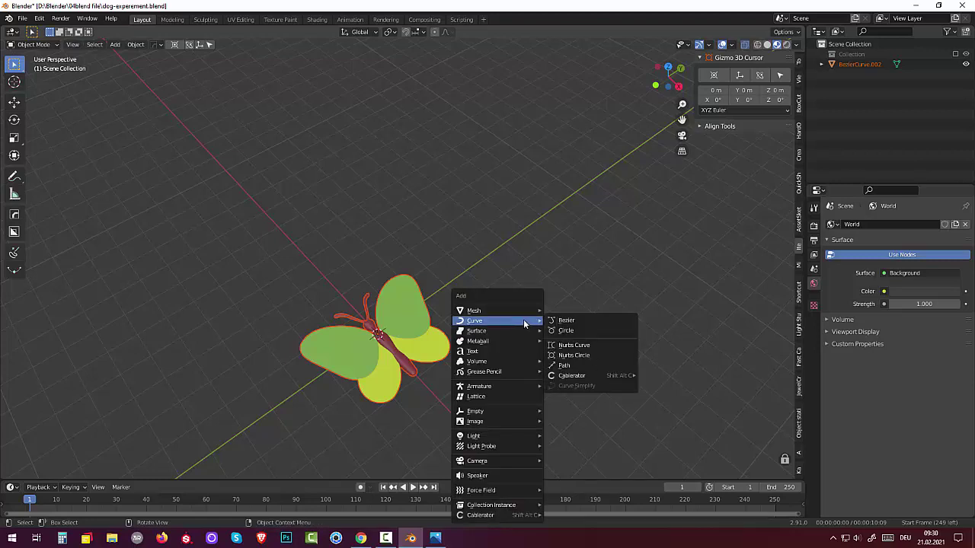
{"action": "left_click", "coordinate": [325, 206]}
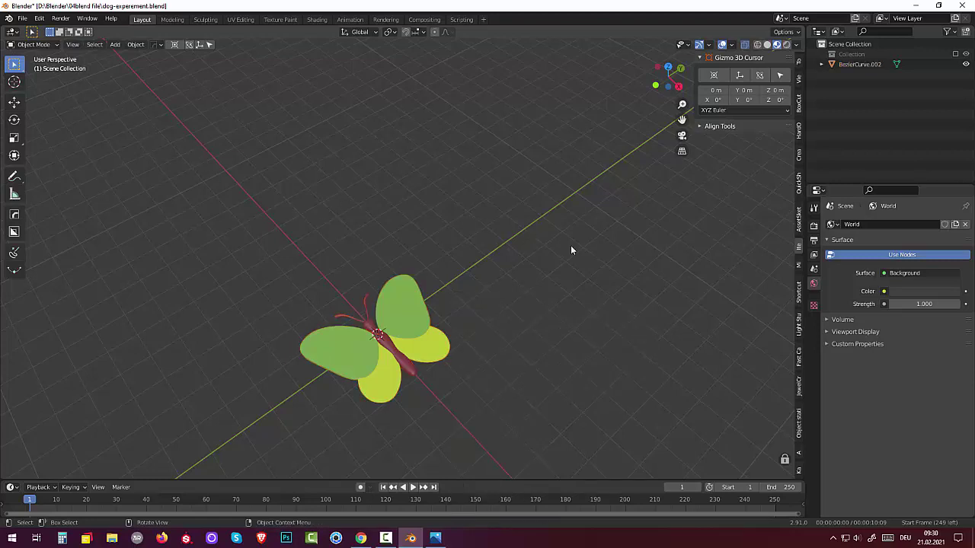
{"action": "key", "text": "shift+a"}
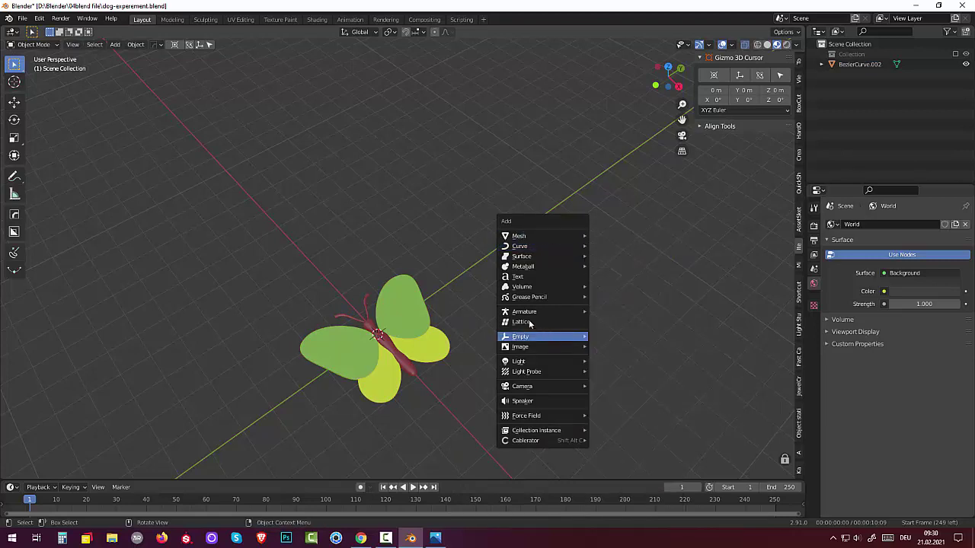
{"action": "mouse_move", "coordinate": [524, 311]}
{"action": "left_click", "coordinate": [623, 311]}
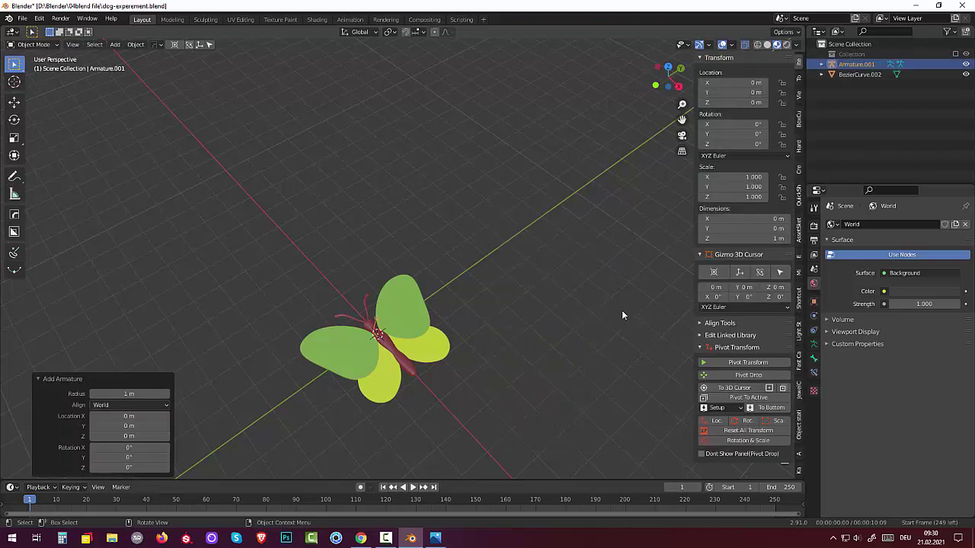
{"action": "mouse_move", "coordinate": [562, 319]}
{"action": "middle_mouse_down"}
{"action": "mouse_move", "coordinate": [645, 263]}
{"action": "mouse_move", "coordinate": [624, 258]}
{"action": "middle_mouse_up"}
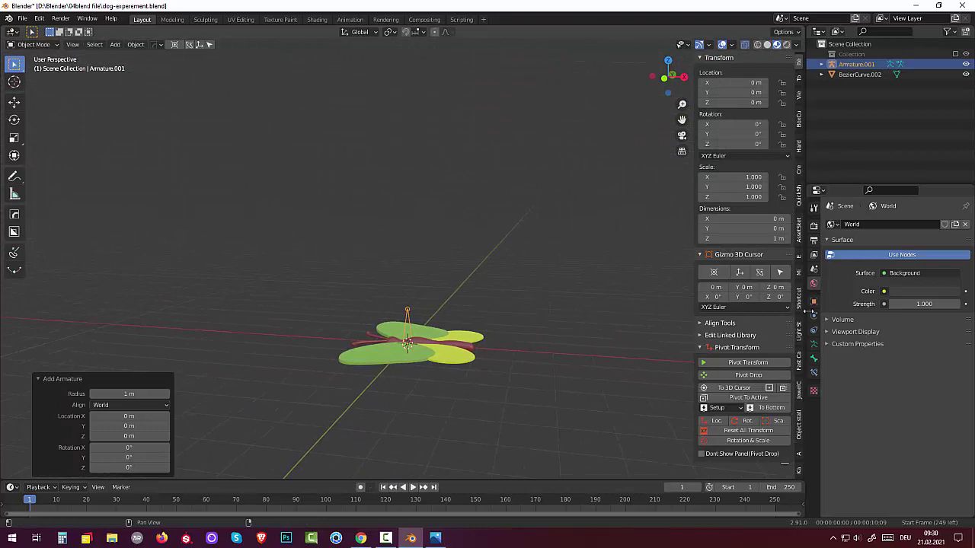
{"action": "left_click", "coordinate": [814, 345]}
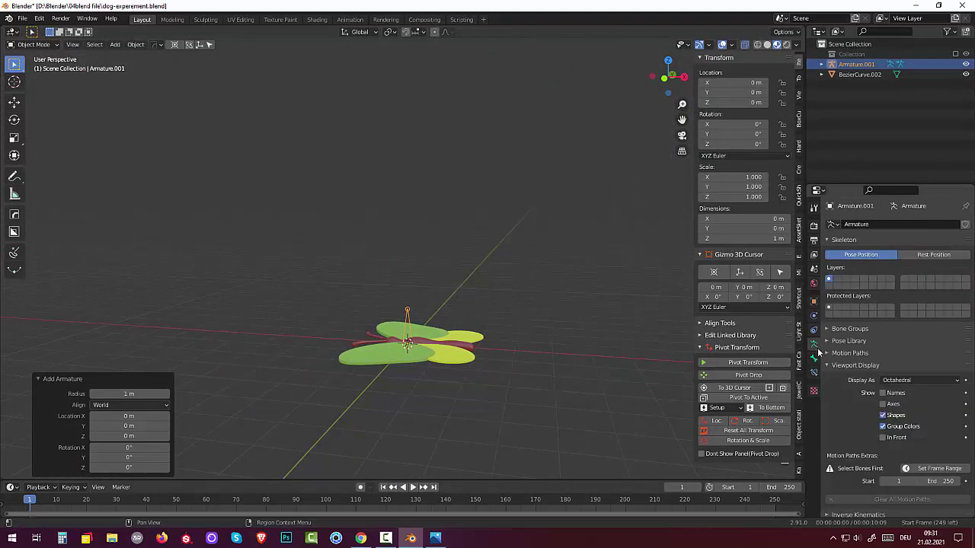
{"action": "left_click", "coordinate": [883, 438]}
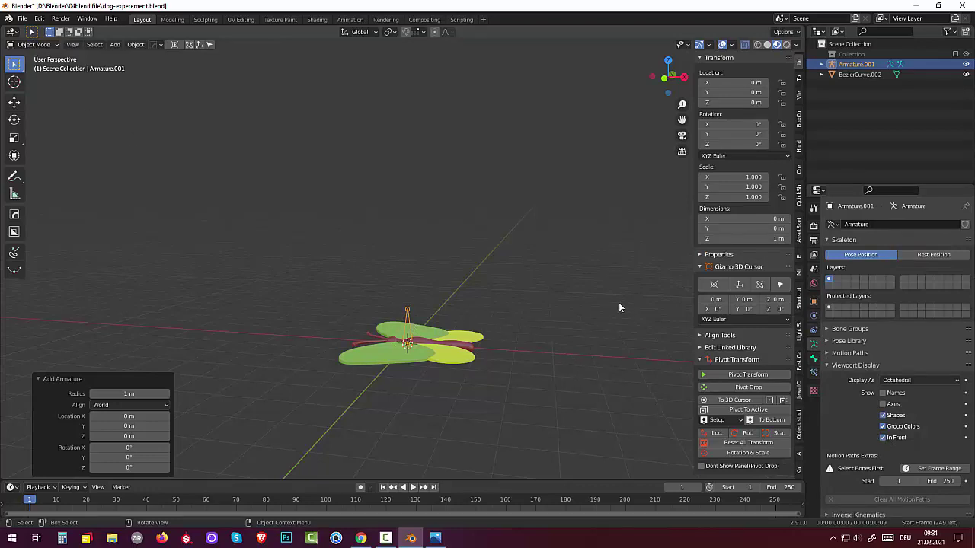
- Rotate the trial armature about 88.6° and -16.1°, then move it along the butterfly body
{"action": "key", "text": "g"}
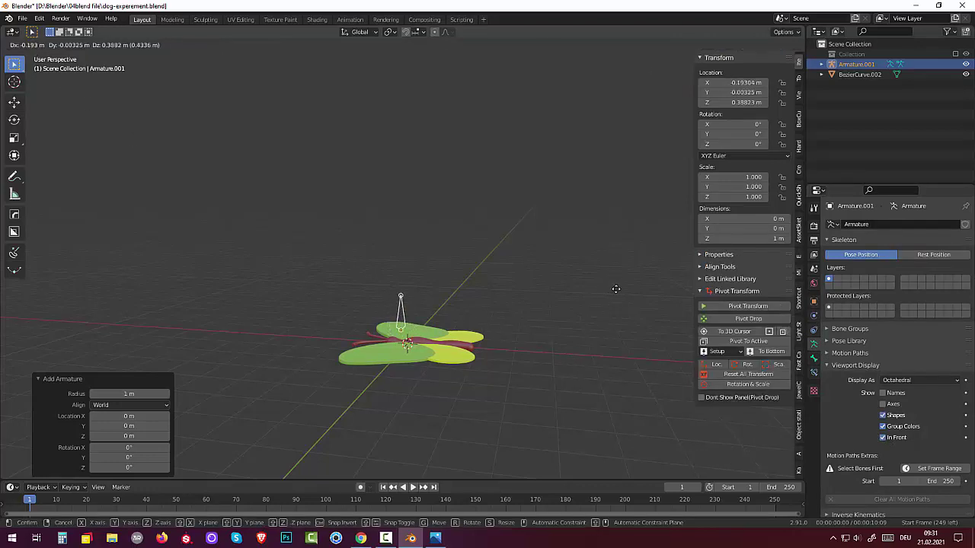
{"action": "right_click", "coordinate": [623, 270]}
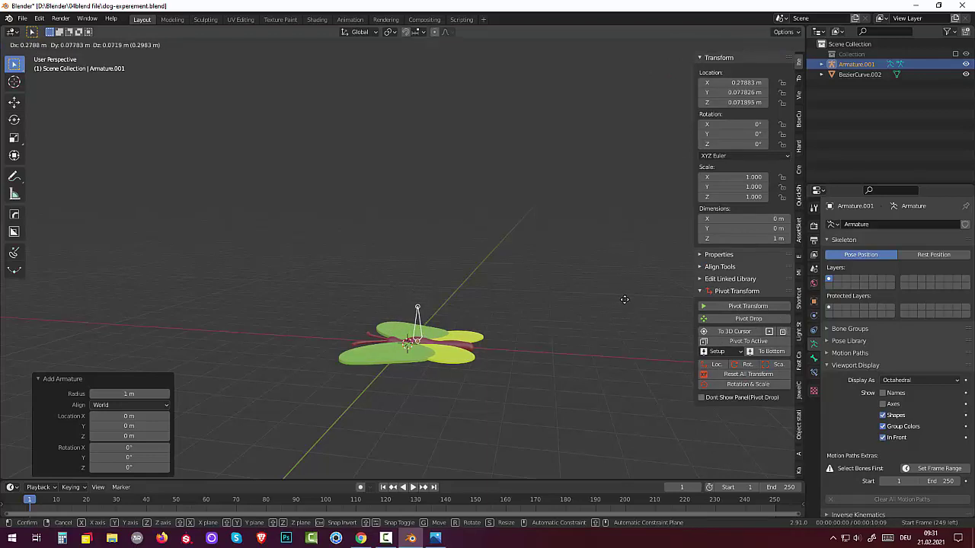
{"action": "mouse_move", "coordinate": [611, 297]}
{"action": "middle_mouse_down"}
{"action": "mouse_move", "coordinate": [638, 286]}
{"action": "mouse_move", "coordinate": [621, 292]}
{"action": "middle_mouse_up"}
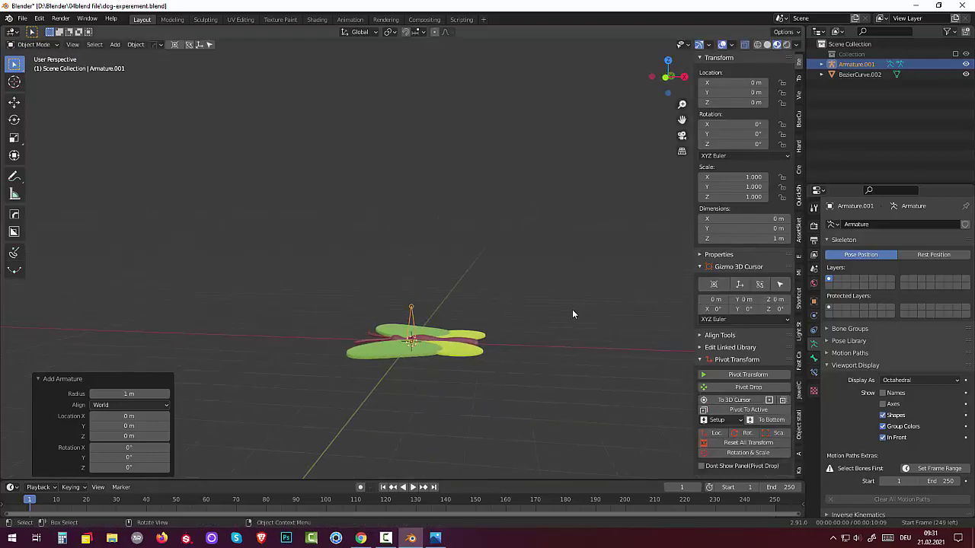
{"action": "key", "text": "r"}
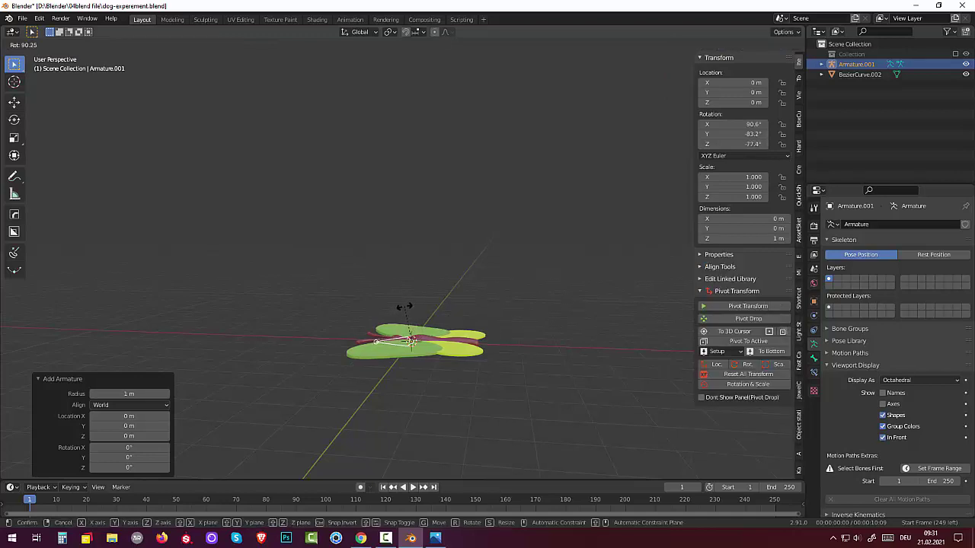
{"action": "left_click", "coordinate": [414, 314]}
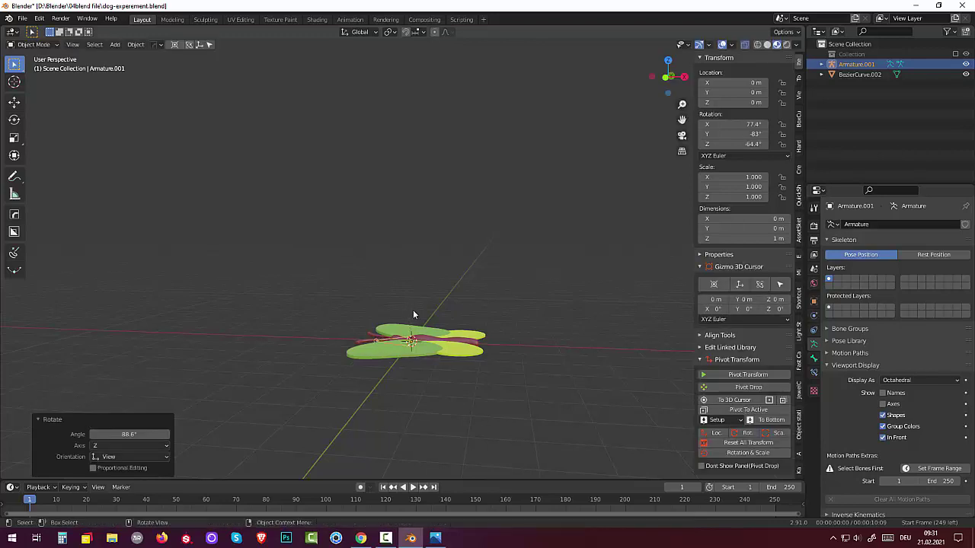
{"action": "middle_click_drag", "start_coordinate": [414, 315], "coordinate": [389, 318]}
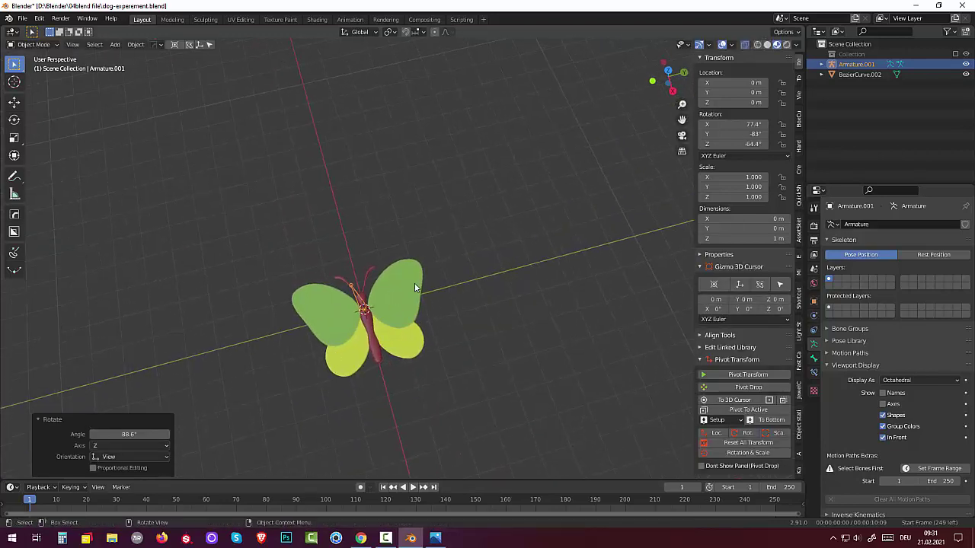
{"action": "key", "text": "r"}
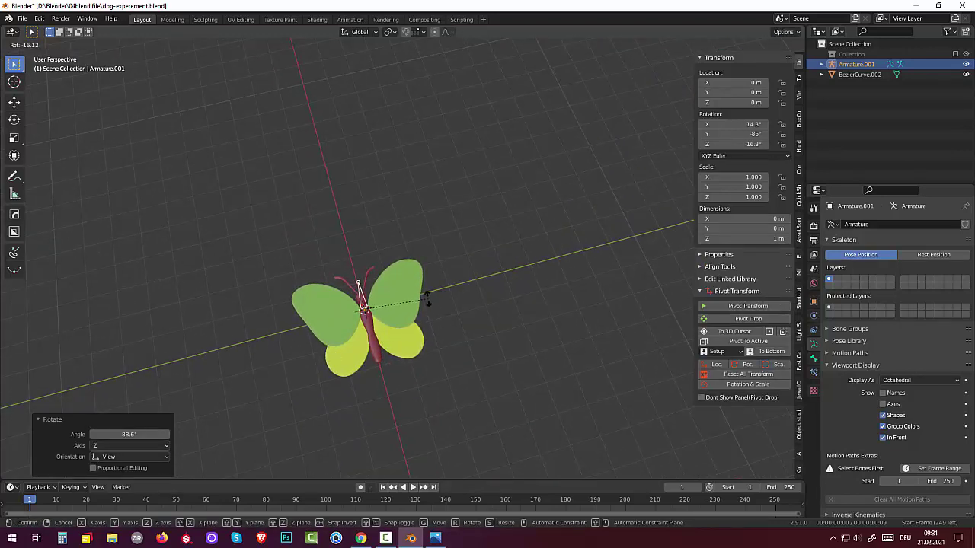
{"action": "left_click", "coordinate": [428, 299]}
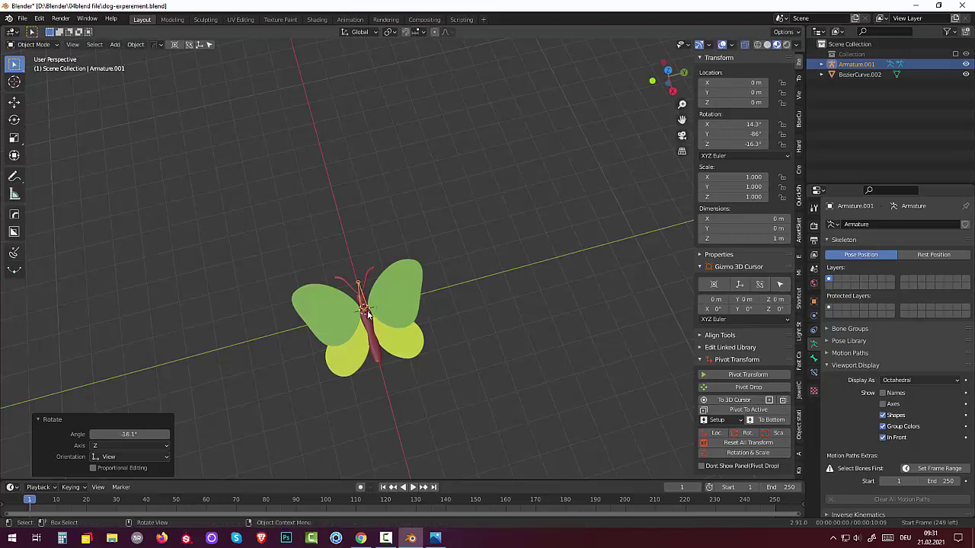
{"action": "key", "text": "g"}
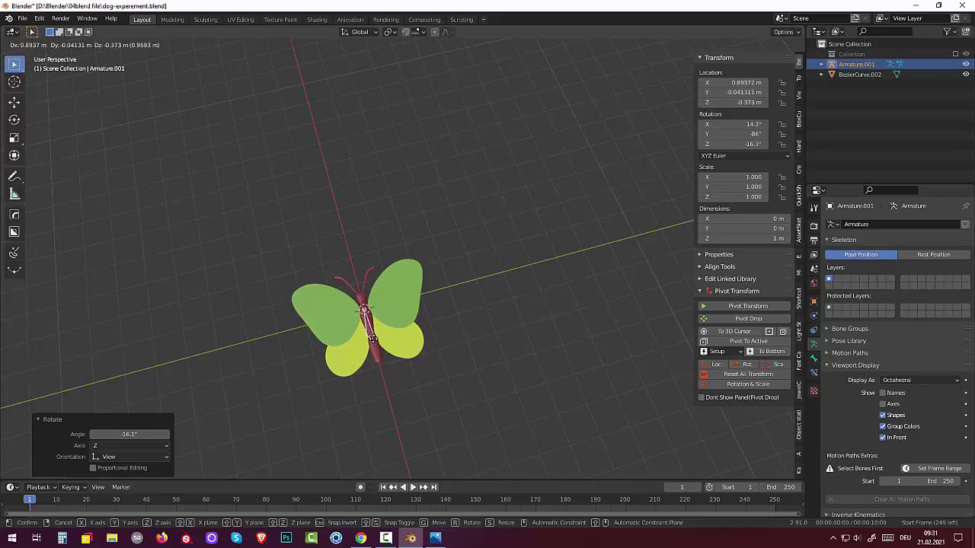
{"action": "left_click", "coordinate": [373, 337]}
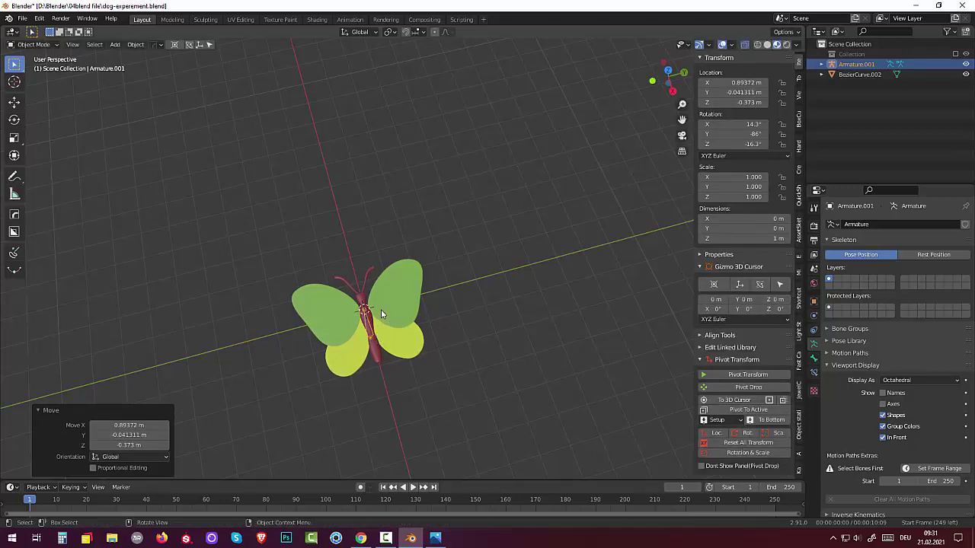
- Select the trial armature and delete it
{"action": "scroll", "coordinate": [381, 301], "scroll_direction": "up", "scroll_amount": 2}
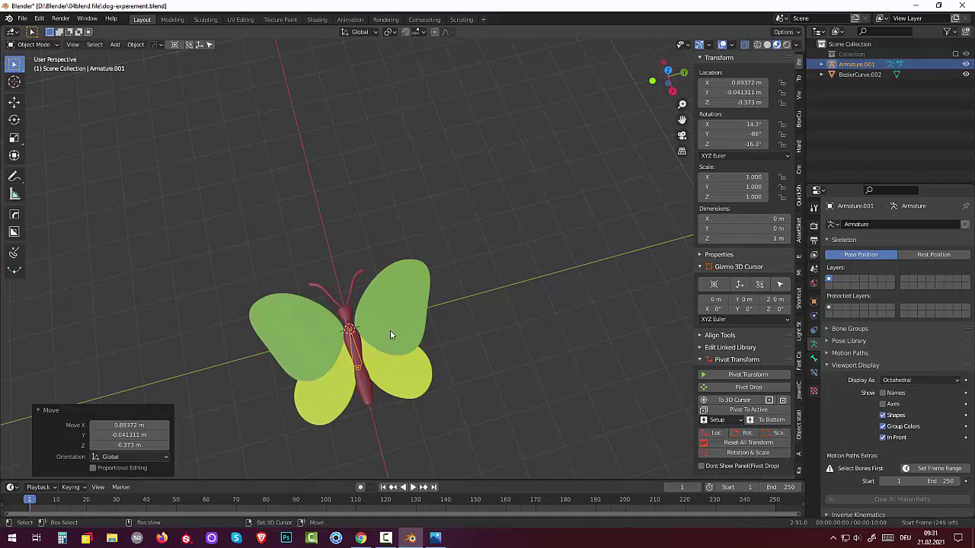
{"action": "key", "text": "shift+a"}
{"action": "left_click", "coordinate": [13, 64]}
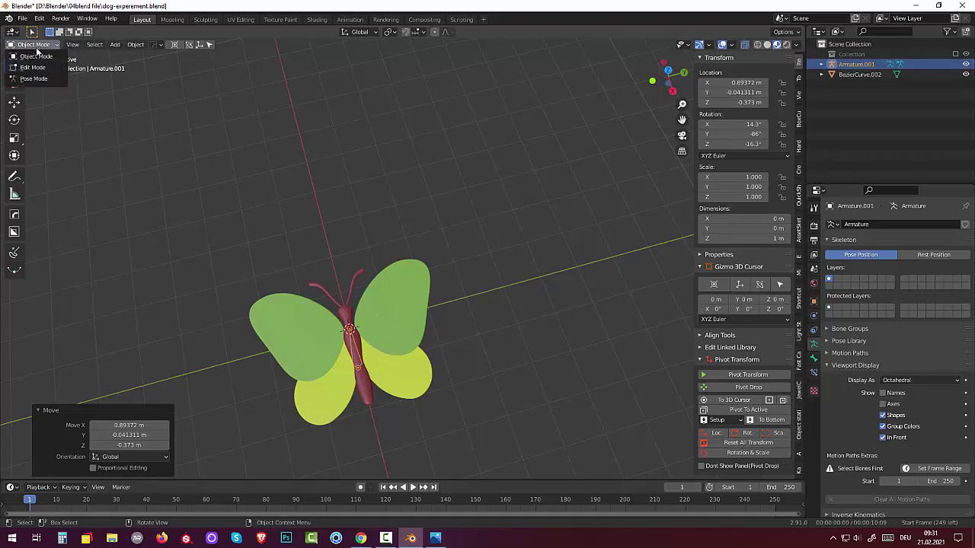
{"action": "left_click", "coordinate": [366, 336]}
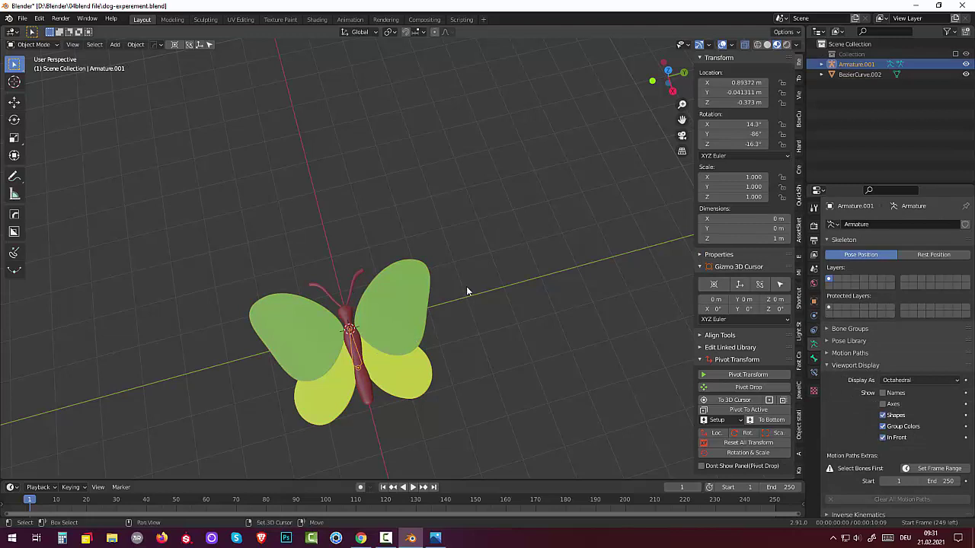
{"action": "key", "text": "shift+a"}
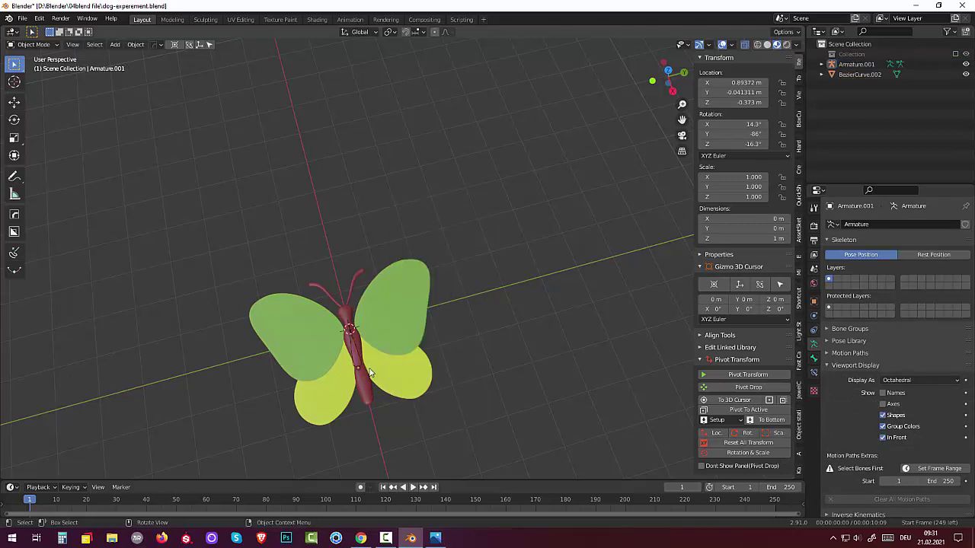
{"action": "left_click", "coordinate": [357, 369]}
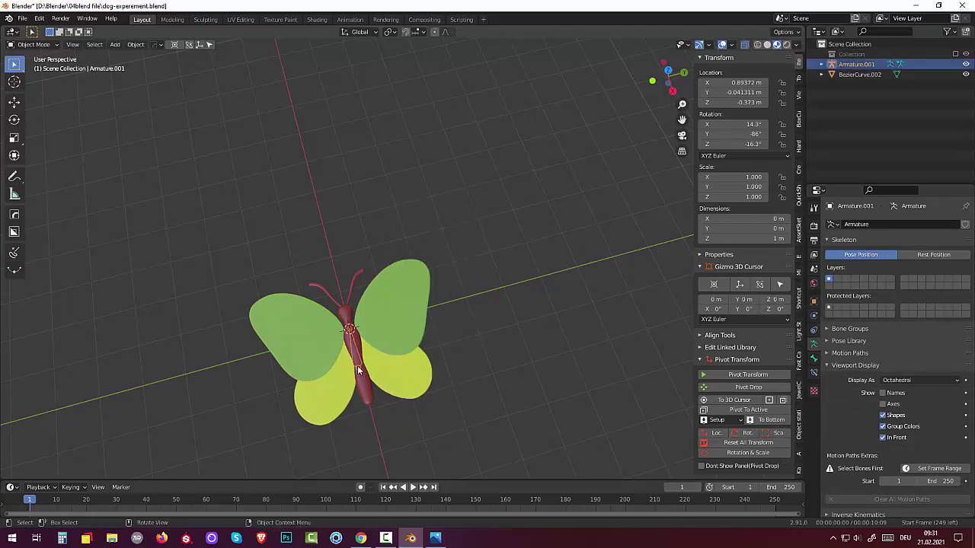
{"action": "key", "text": "Delete"}
- Add a new single-bone armature at the origin
{"action": "mouse_move", "coordinate": [468, 312]}
{"action": "middle_mouse_down"}
{"action": "mouse_move", "coordinate": [501, 259]}
{"action": "mouse_move", "coordinate": [503, 321]}
{"action": "middle_mouse_up"}
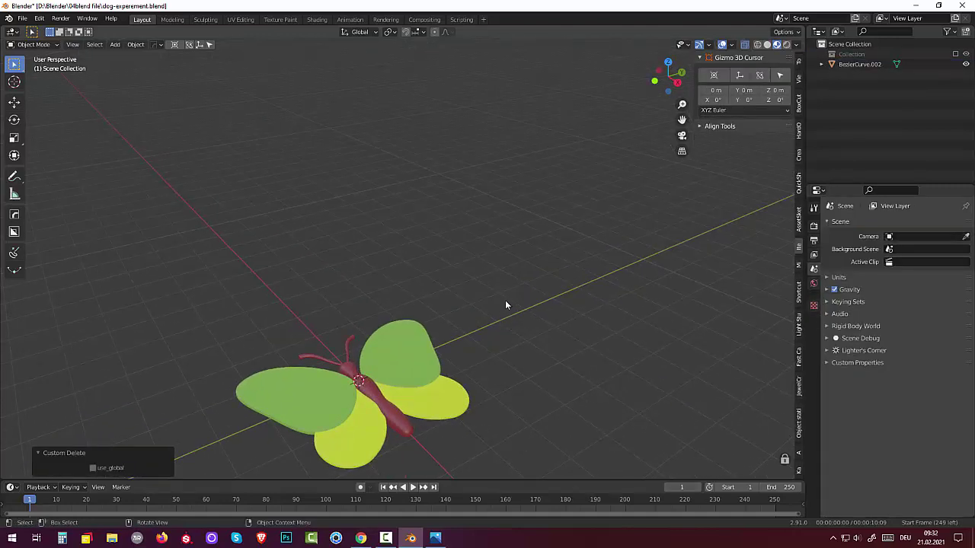
{"action": "scroll", "coordinate": [504, 305], "scroll_direction": "down", "scroll_amount": 1}
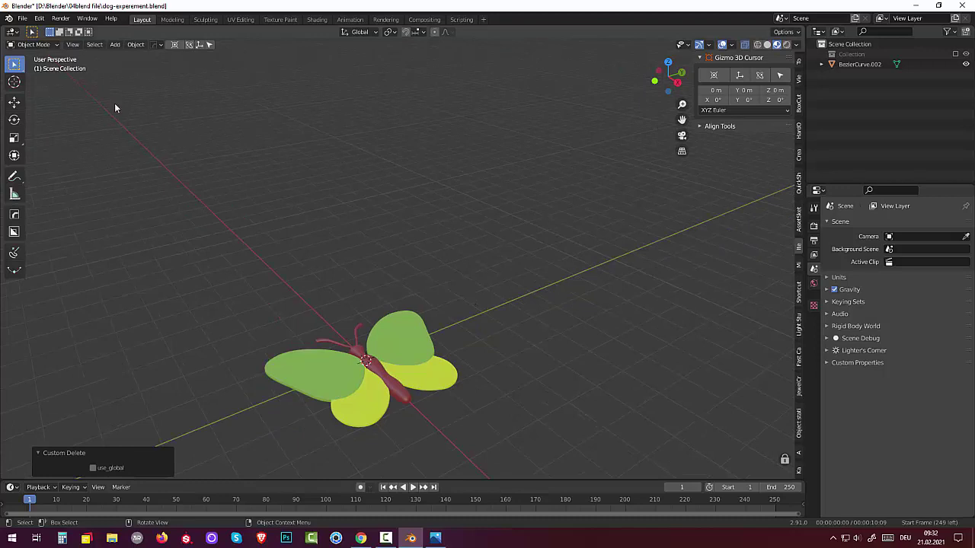
{"action": "key", "text": "shift+a"}
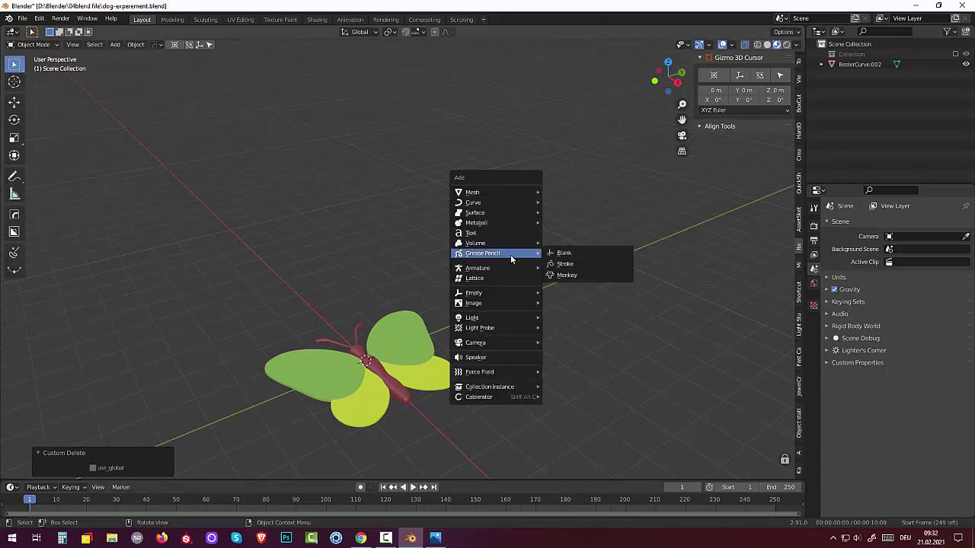
{"action": "left_click", "coordinate": [564, 268]}
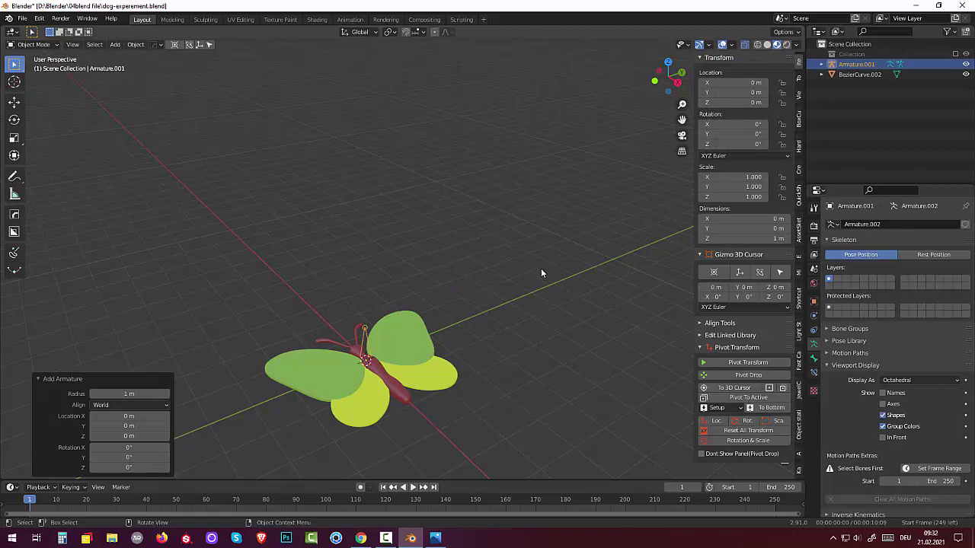
- Switch the viewport to Solid shading with X-ray off
{"action": "left_click", "coordinate": [767, 47]}
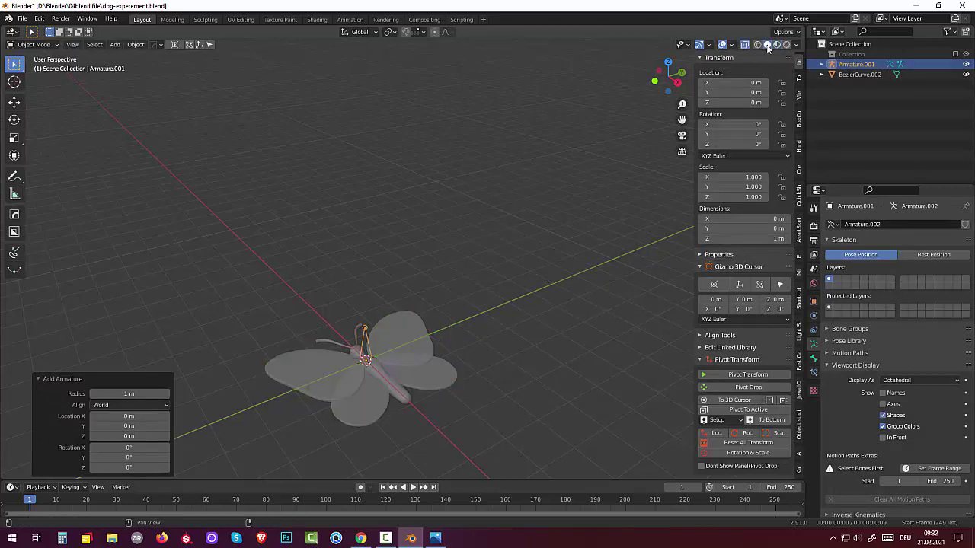
{"action": "left_click", "coordinate": [743, 44]}
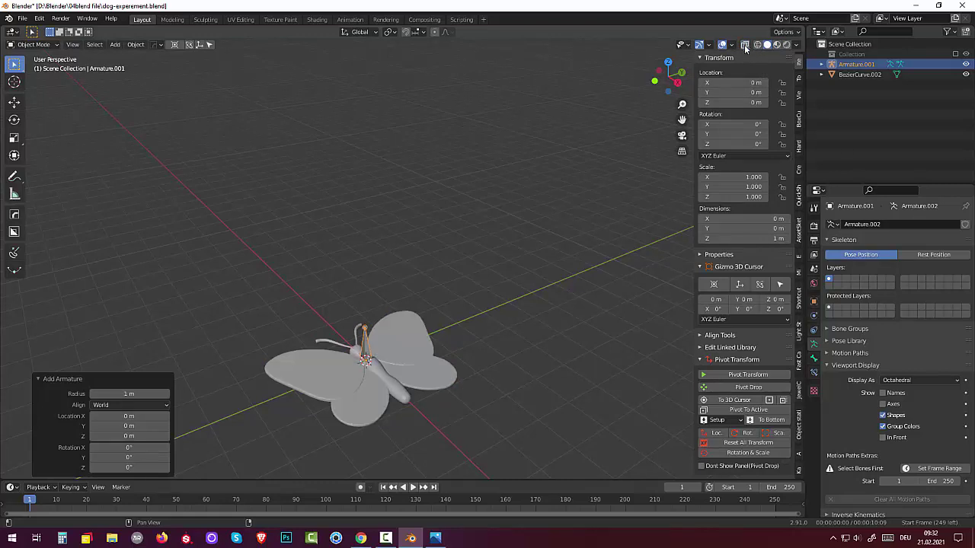
{"action": "mouse_move", "coordinate": [462, 218]}
{"action": "middle_mouse_down"}
{"action": "mouse_move", "coordinate": [498, 173]}
{"action": "mouse_move", "coordinate": [505, 204]}
{"action": "mouse_move", "coordinate": [529, 175]}
{"action": "mouse_move", "coordinate": [529, 213]}
{"action": "mouse_move", "coordinate": [507, 189]}
{"action": "middle_mouse_up"}
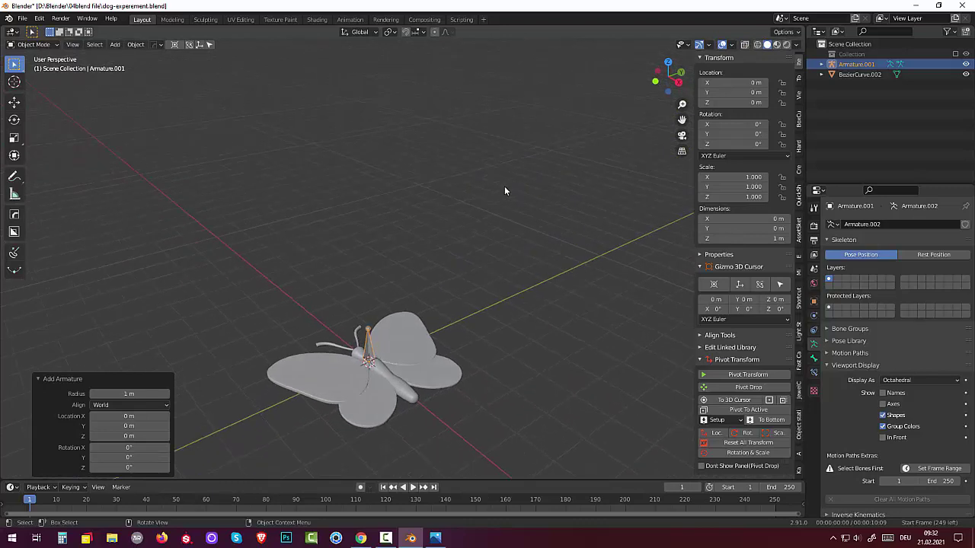
{"action": "mouse_move", "coordinate": [487, 316]}
{"action": "middle_mouse_down"}
{"action": "mouse_move", "coordinate": [366, 301]}
{"action": "mouse_move", "coordinate": [377, 304]}
{"action": "middle_mouse_up"}
- Rotate the armature -80° about the Y axis
{"action": "key", "text": "r"}
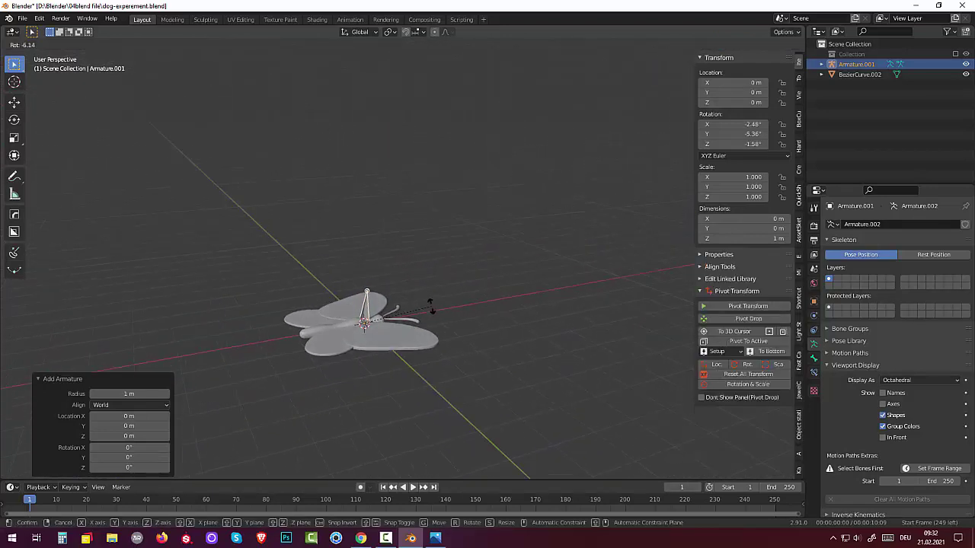
{"action": "type", "text": "8"}
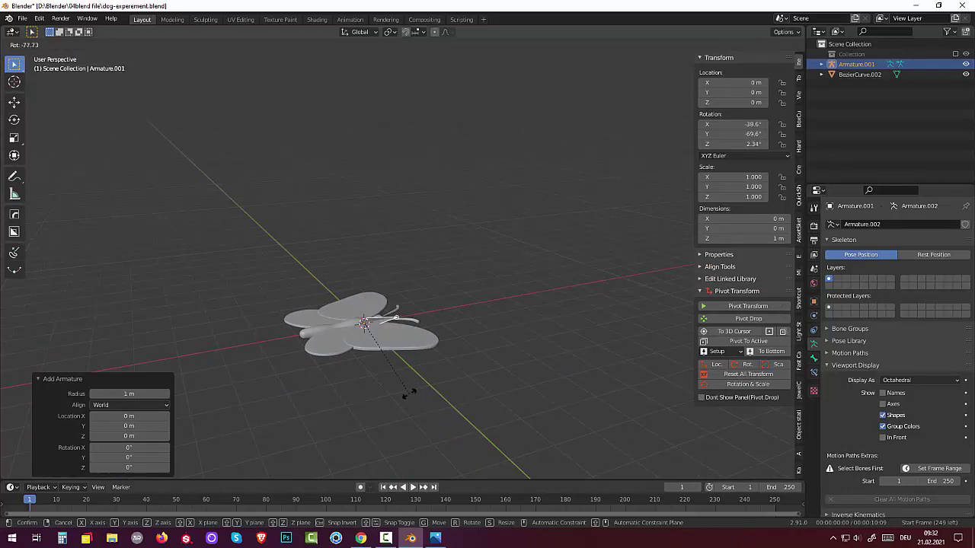
{"action": "type", "text": "0y"}
{"action": "key", "text": "BackSpace"}
{"action": "key", "text": "BackSpace"}
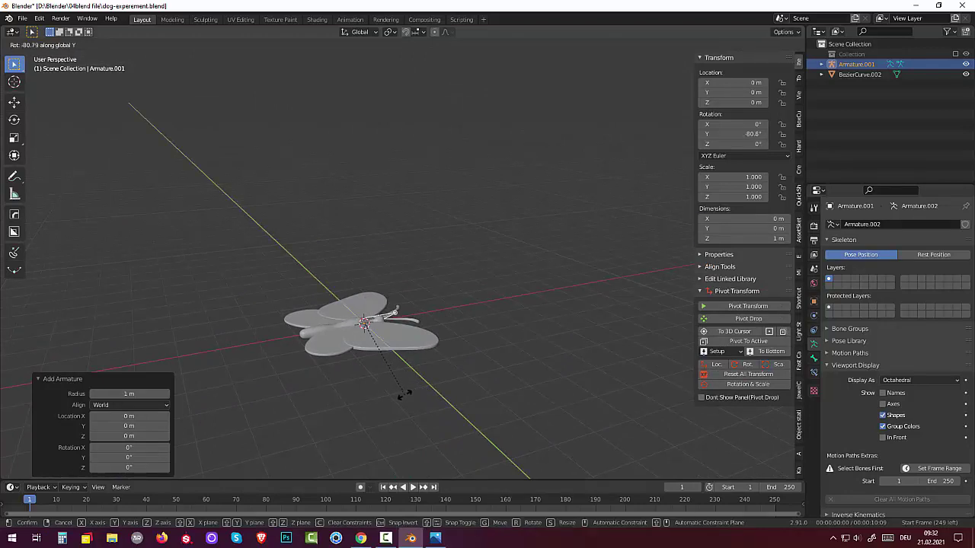
{"action": "left_click", "coordinate": [403, 393]}
{"action": "mouse_move", "coordinate": [398, 389]}
{"action": "middle_mouse_down"}
{"action": "mouse_move", "coordinate": [401, 378]}
{"action": "mouse_move", "coordinate": [393, 397]}
{"action": "middle_mouse_up"}
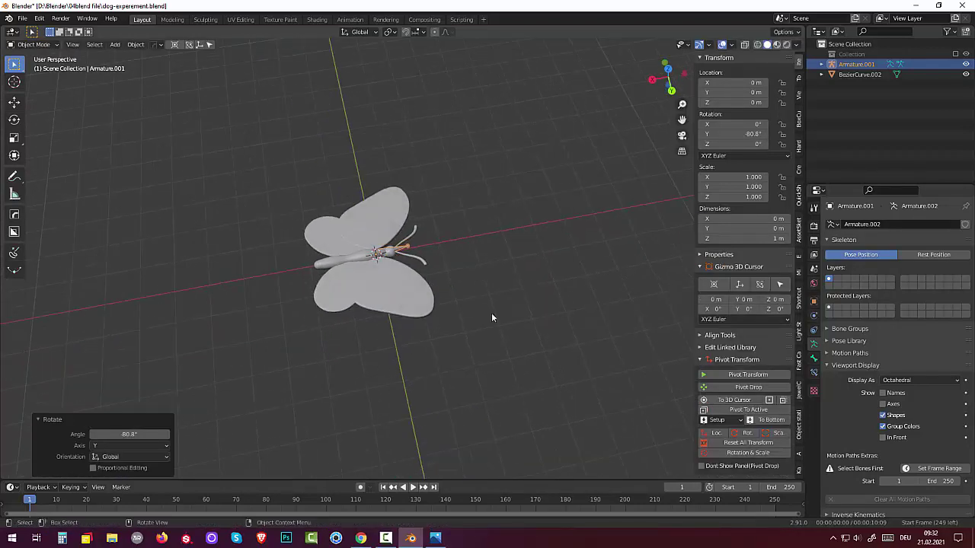
- Move the armature onto the butterfly body and draw it In Front of the mesh
{"action": "key", "text": "g"}
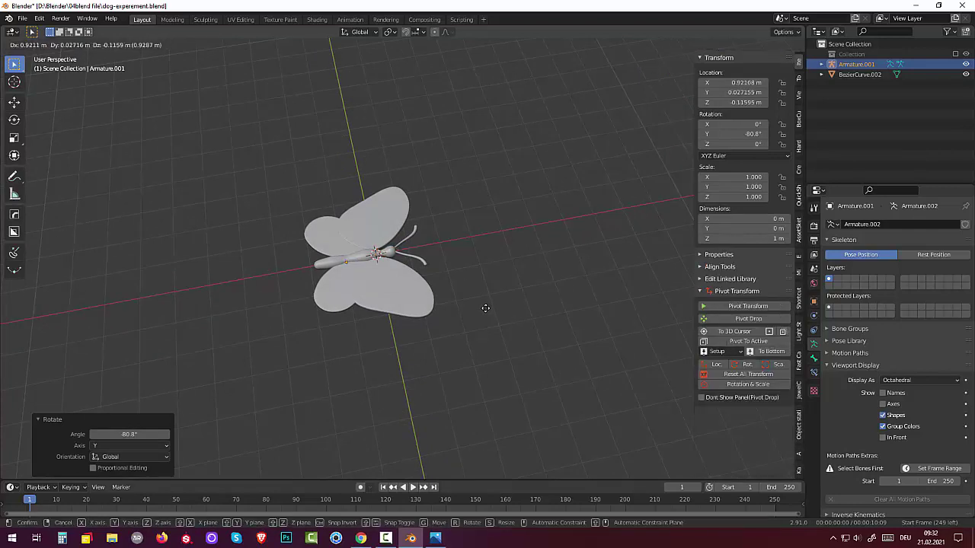
{"action": "left_click", "coordinate": [485, 308]}
{"action": "left_click", "coordinate": [883, 438]}
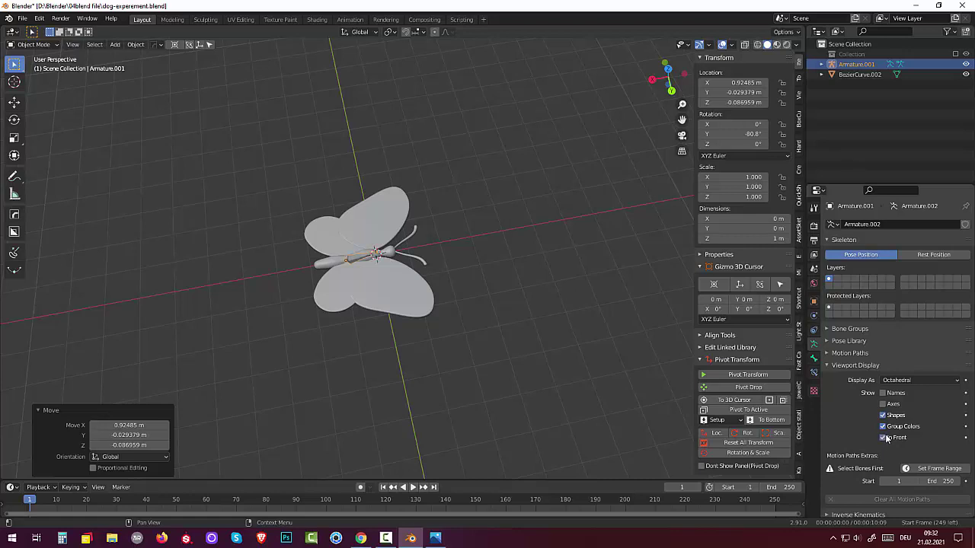
{"action": "mouse_move", "coordinate": [452, 309]}
{"action": "middle_mouse_down"}
{"action": "mouse_move", "coordinate": [538, 339]}
{"action": "mouse_move", "coordinate": [495, 309]}
{"action": "middle_mouse_up"}
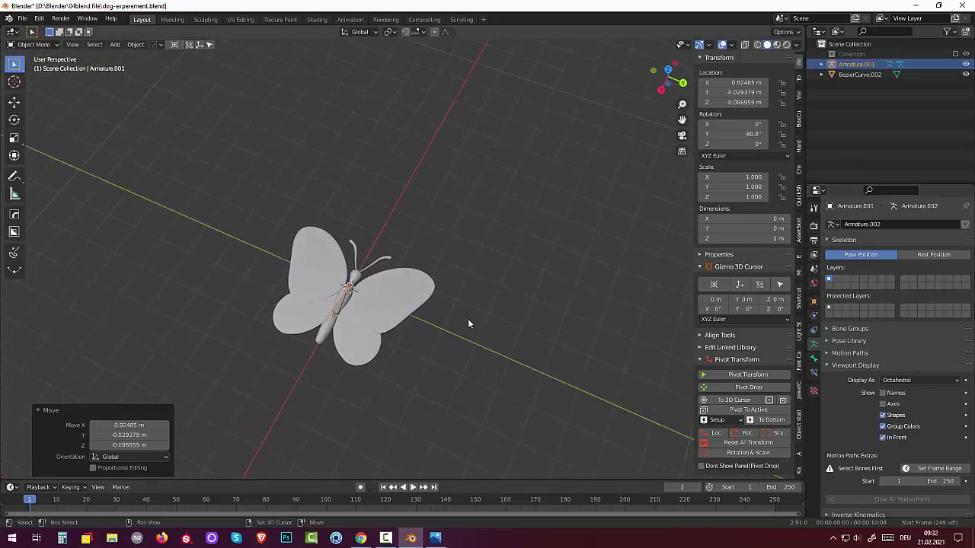
{"action": "right_click", "coordinate": [468, 323]}
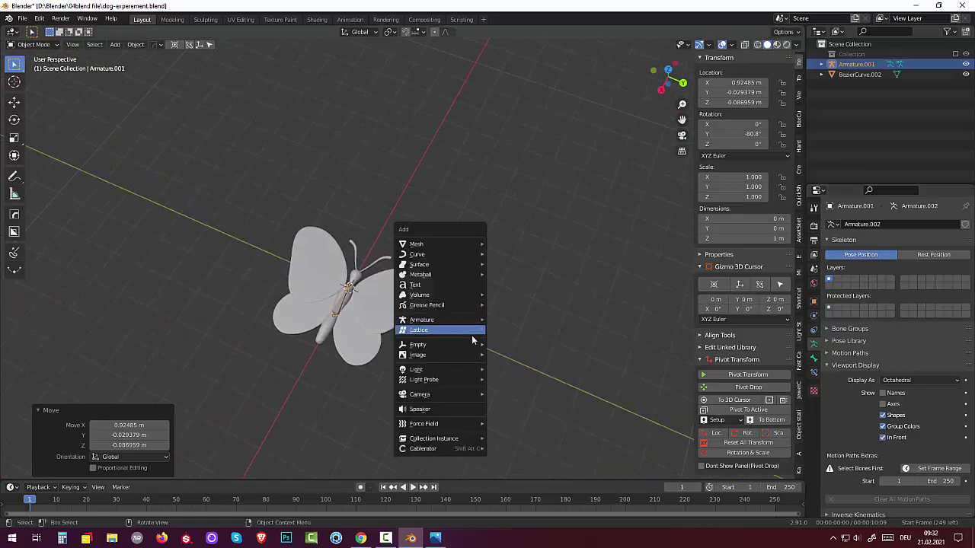
{"action": "right_click", "coordinate": [480, 207]}
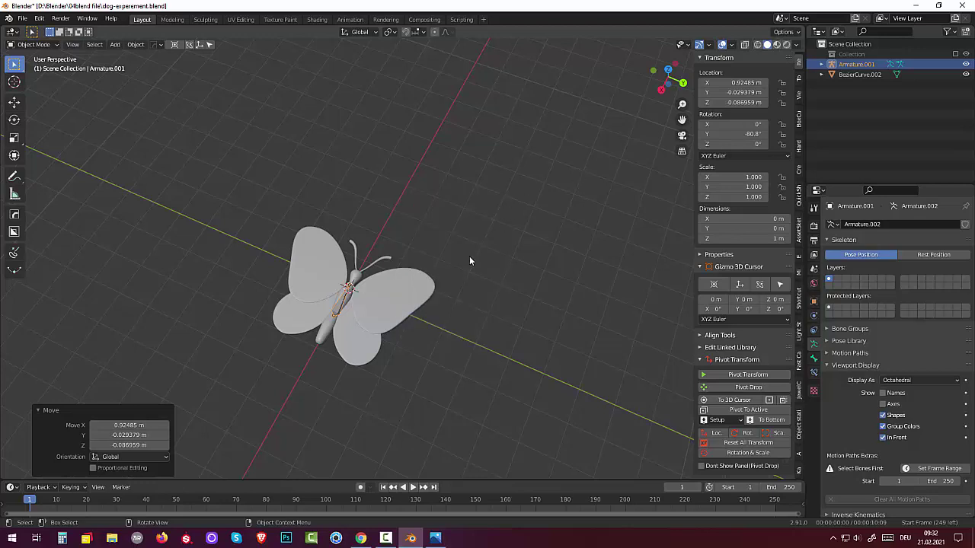
{"action": "mouse_move", "coordinate": [470, 260]}
{"action": "middle_mouse_down"}
{"action": "mouse_move", "coordinate": [515, 254]}
{"action": "mouse_move", "coordinate": [490, 277]}
{"action": "middle_mouse_up"}
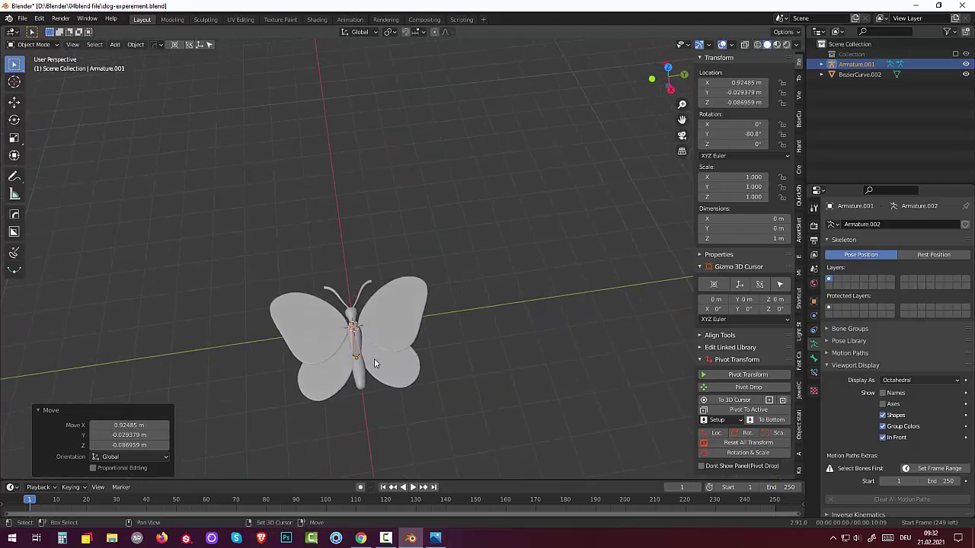
{"action": "key", "text": "shift+a"}
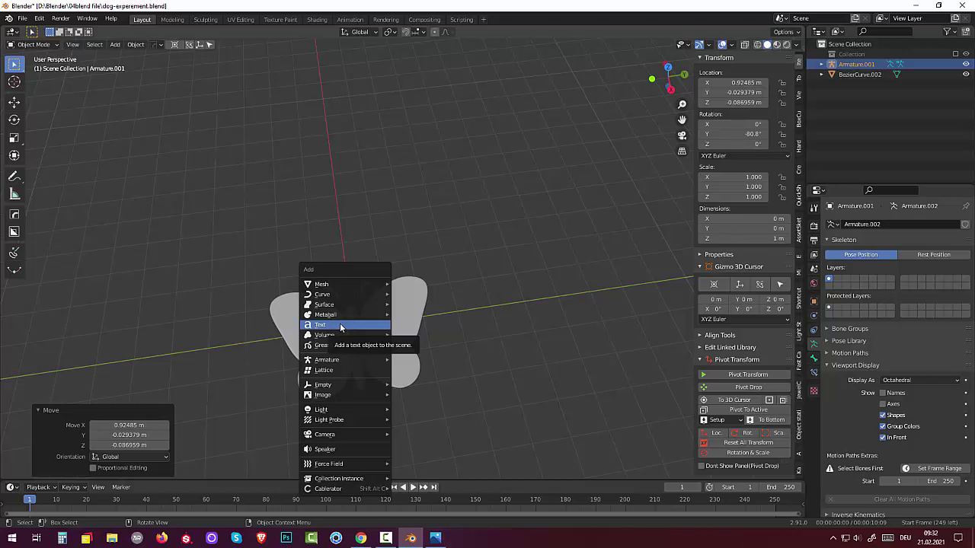
{"action": "mouse_move", "coordinate": [327, 359]}
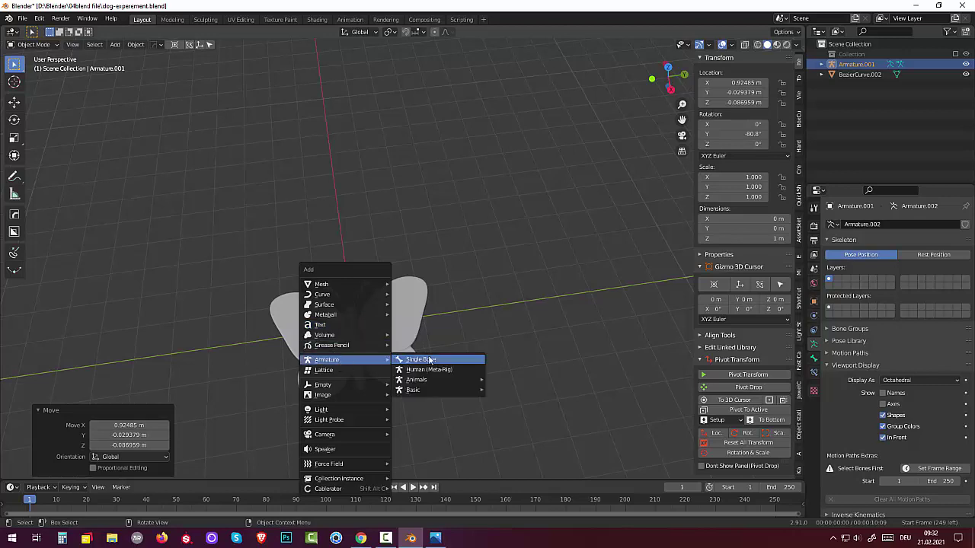
{"action": "left_click", "coordinate": [426, 359]}
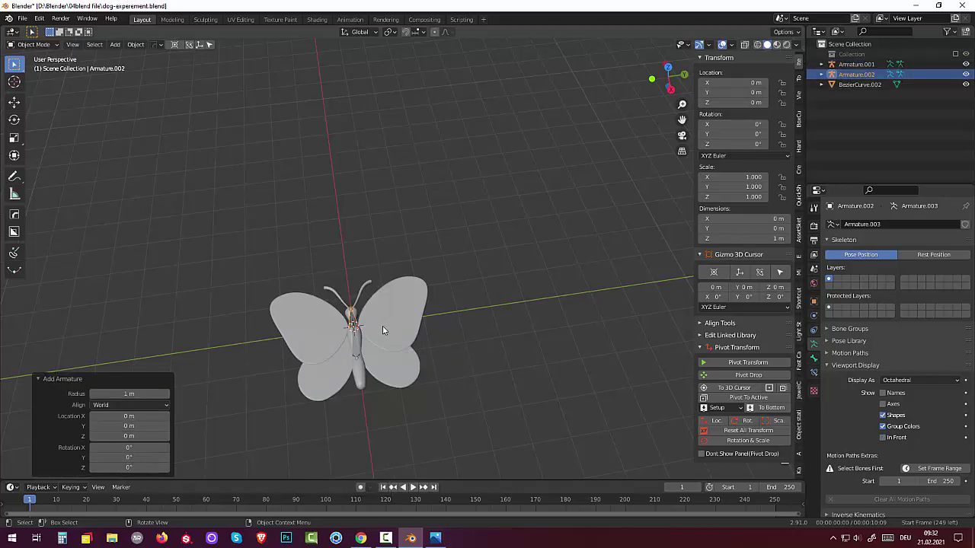
{"action": "middle_click_drag", "start_coordinate": [381, 325], "coordinate": [423, 309]}
{"action": "key", "text": "ctrl+z"}
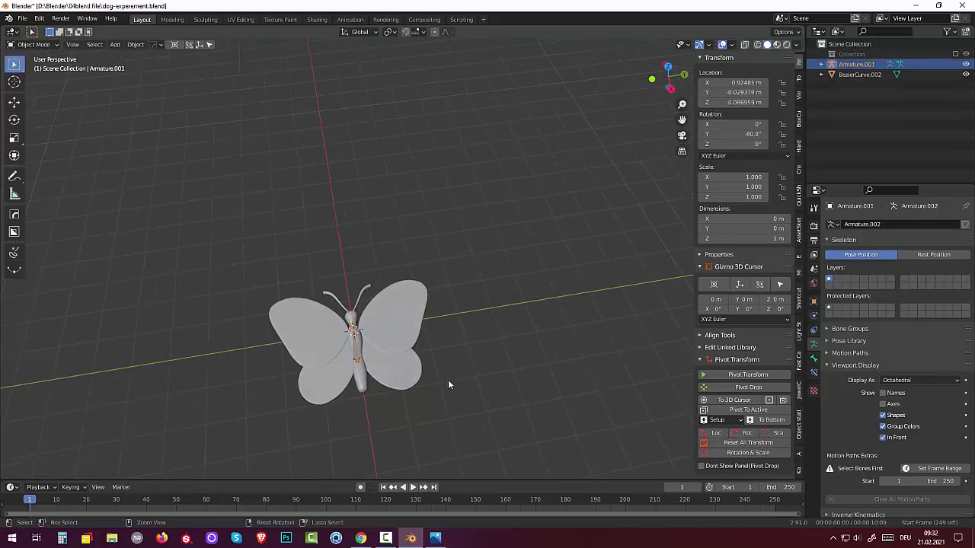
{"action": "left_click", "coordinate": [447, 393]}
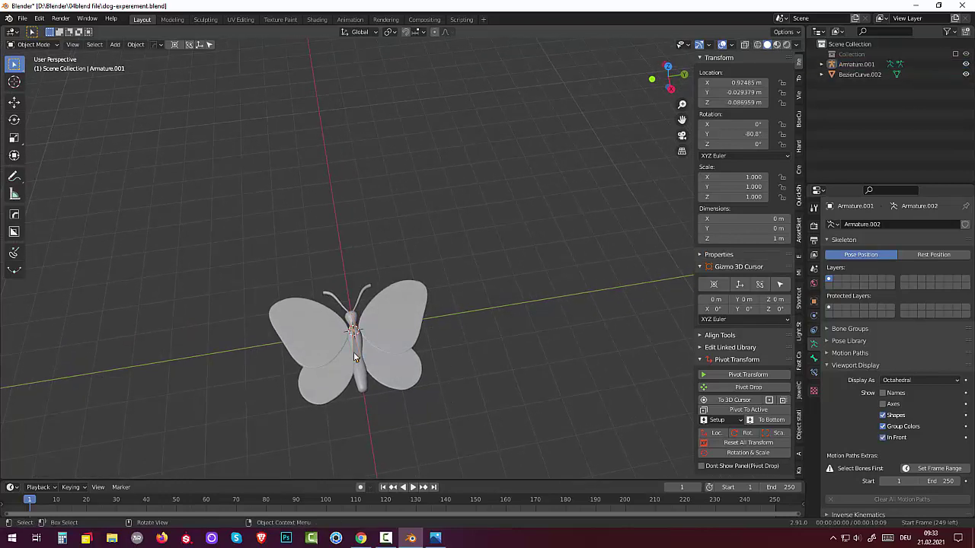
{"action": "left_click", "coordinate": [356, 355]}
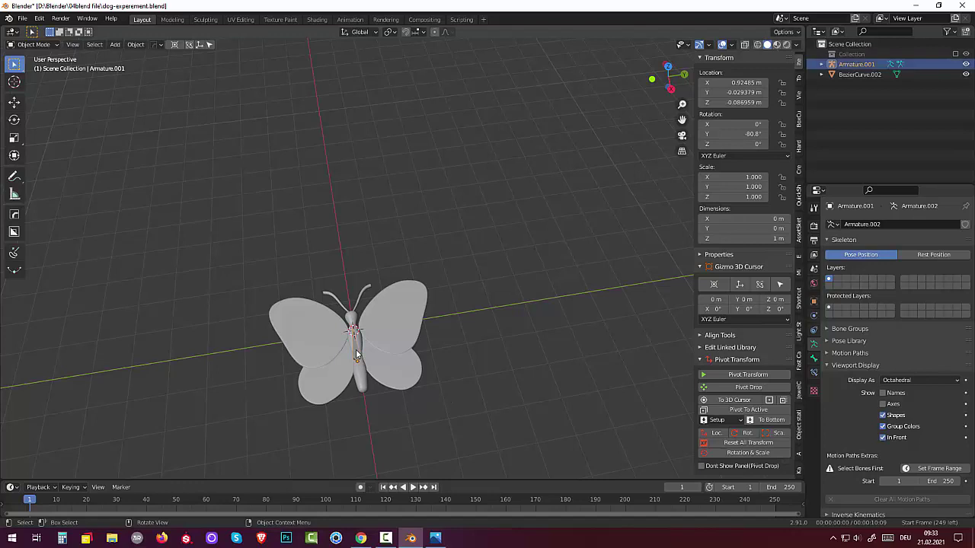
- Enter Edit Mode on the armature and add a new bone
{"action": "left_click", "coordinate": [34, 44]}
{"action": "left_click", "coordinate": [34, 68]}
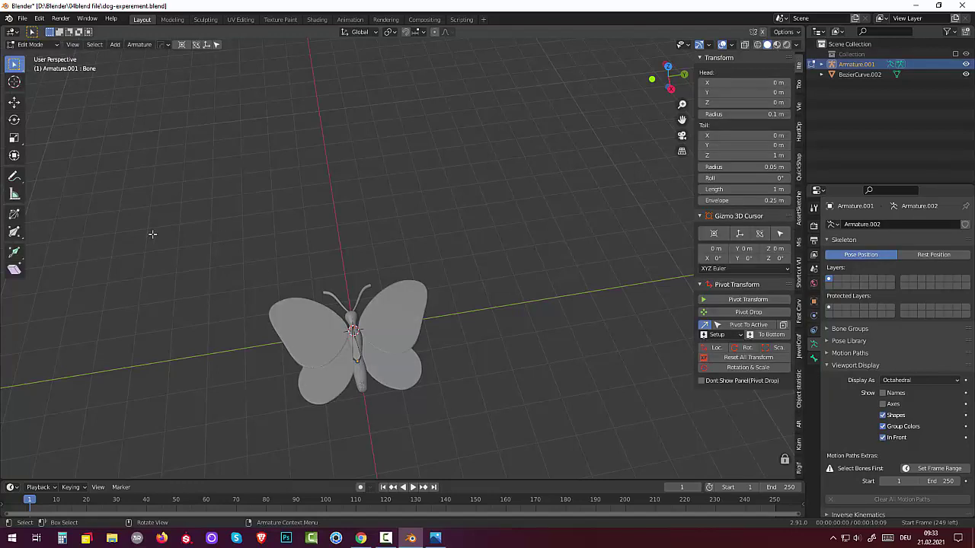
{"action": "left_click", "coordinate": [356, 354]}
{"action": "key", "text": "shift+a"}
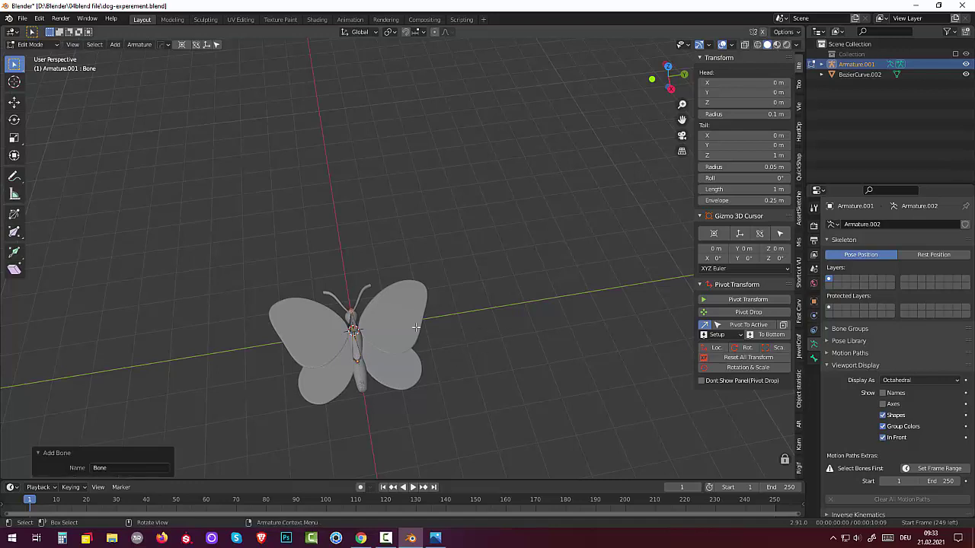
{"action": "mouse_move", "coordinate": [415, 327]}
{"action": "middle_mouse_down"}
{"action": "mouse_move", "coordinate": [390, 348]}
{"action": "mouse_move", "coordinate": [406, 296]}
{"action": "middle_mouse_up"}
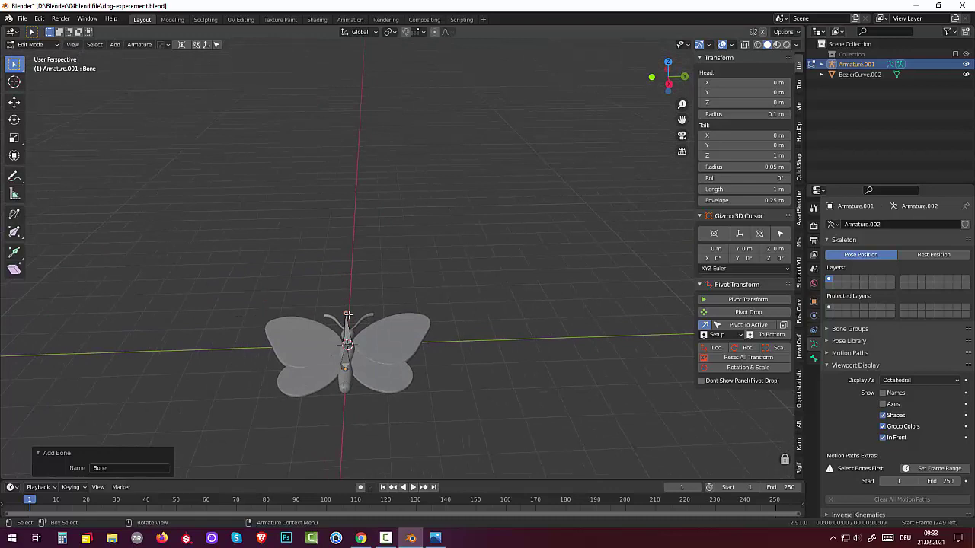
- Move the new bone's tail out to the right forewing tip, checking from several angles
{"action": "key", "text": "g"}
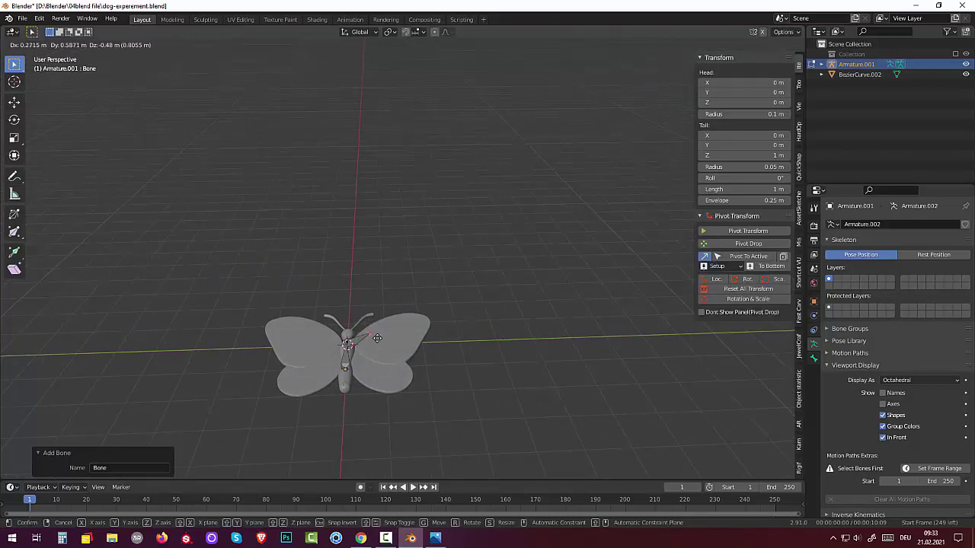
{"action": "left_click", "coordinate": [398, 332]}
{"action": "mouse_move", "coordinate": [398, 332]}
{"action": "middle_mouse_down"}
{"action": "mouse_move", "coordinate": [290, 411]}
{"action": "mouse_move", "coordinate": [343, 363]}
{"action": "middle_mouse_up"}
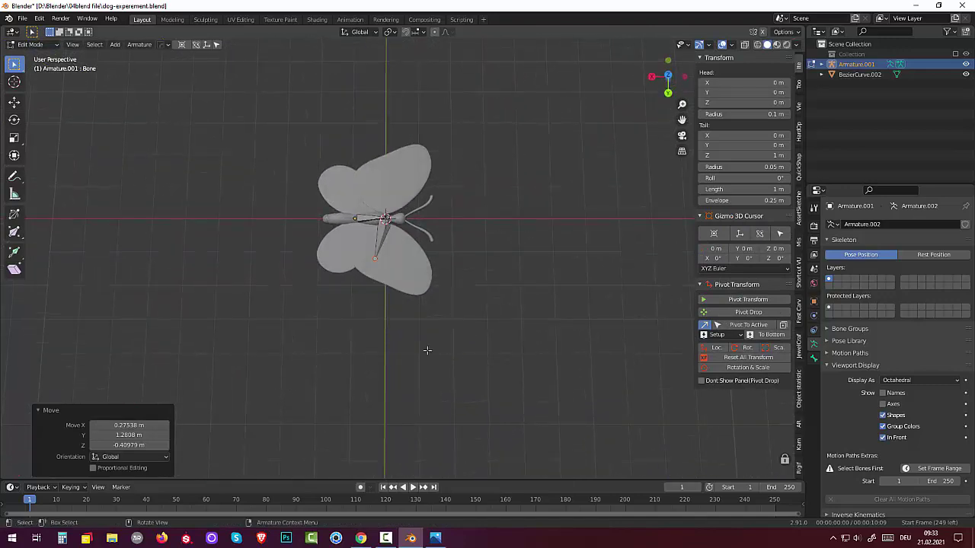
{"action": "key", "text": "g"}
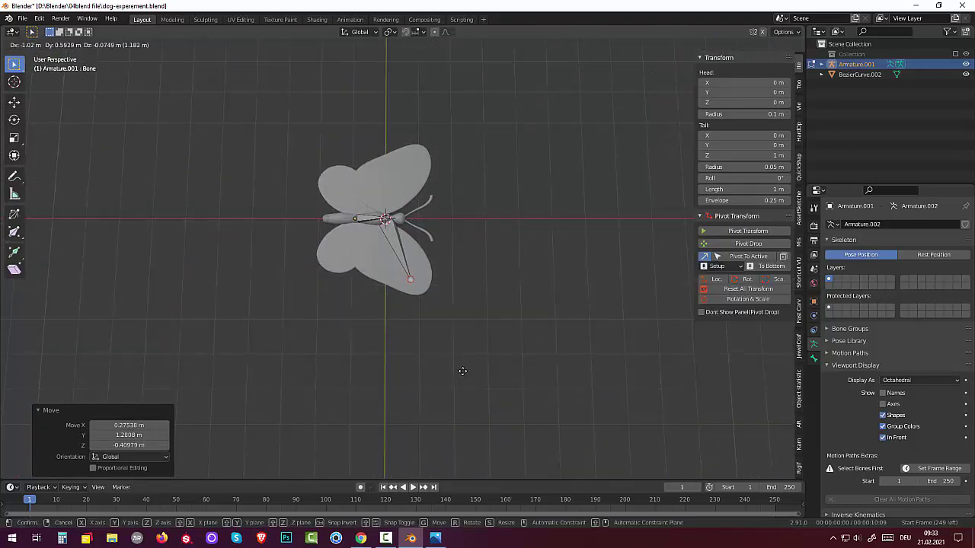
{"action": "left_click", "coordinate": [459, 357]}
{"action": "middle_click_drag", "start_coordinate": [457, 345], "coordinate": [510, 213]}
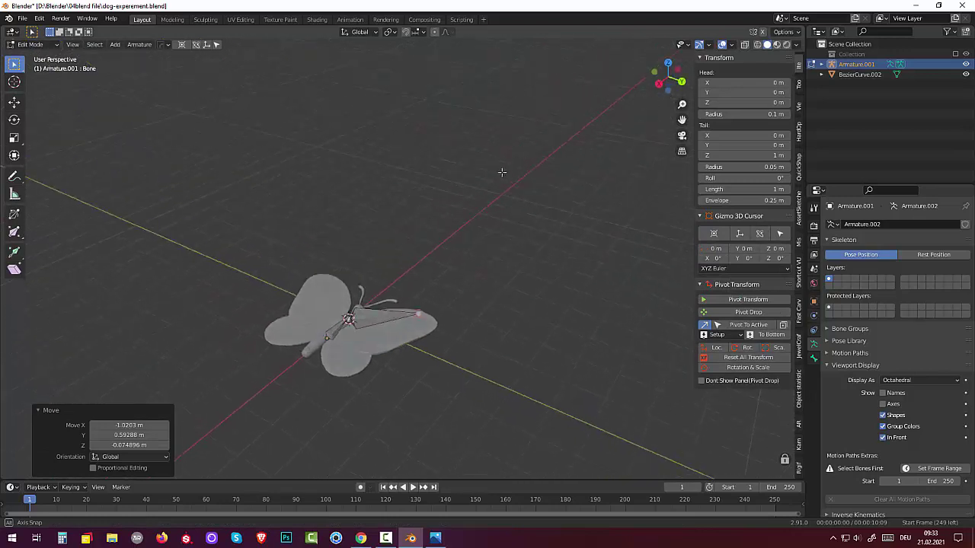
{"action": "key", "text": "g"}
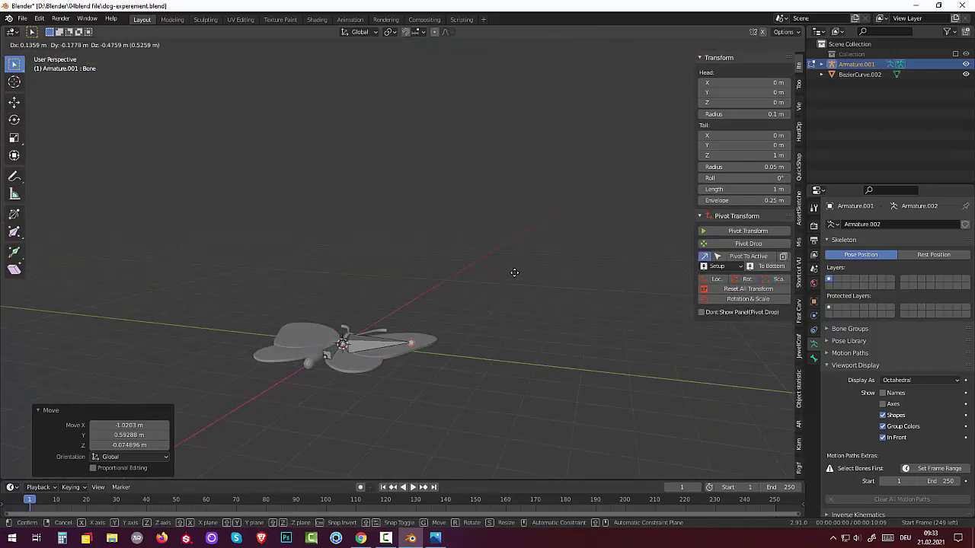
{"action": "left_click", "coordinate": [520, 273]}
{"action": "mouse_move", "coordinate": [522, 272]}
{"action": "middle_mouse_down"}
{"action": "mouse_move", "coordinate": [565, 302]}
{"action": "mouse_move", "coordinate": [555, 306]}
{"action": "middle_mouse_up"}
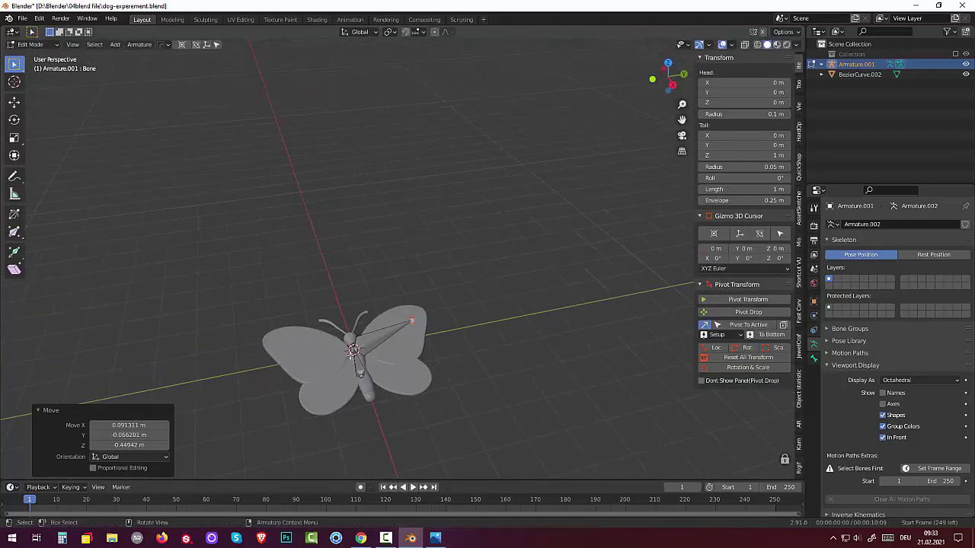
- Select the new wing bone and adjust its position and height
{"action": "left_click", "coordinate": [354, 348]}
{"action": "key", "text": "g"}
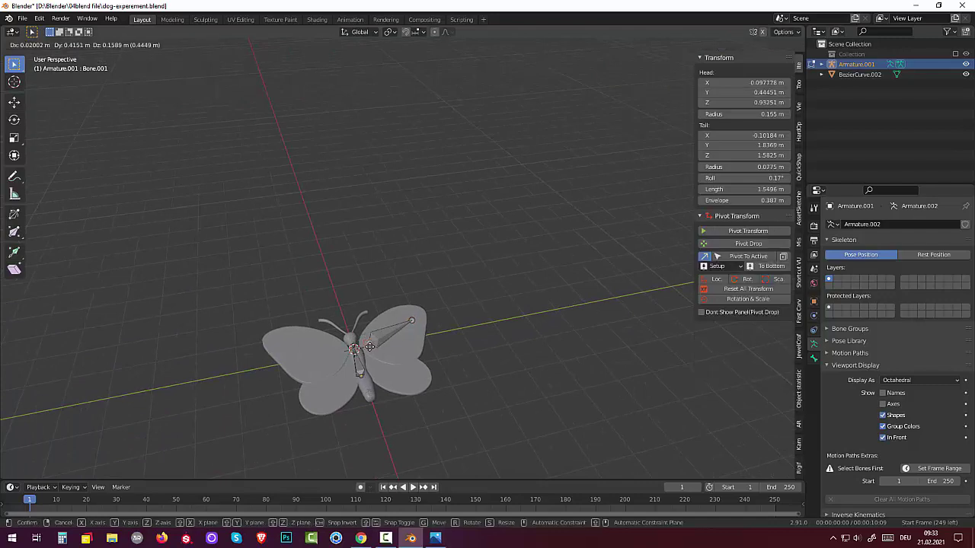
{"action": "left_click", "coordinate": [370, 346]}
{"action": "mouse_move", "coordinate": [371, 347]}
{"action": "middle_mouse_down"}
{"action": "mouse_move", "coordinate": [346, 318]}
{"action": "mouse_move", "coordinate": [364, 340]}
{"action": "middle_mouse_up"}
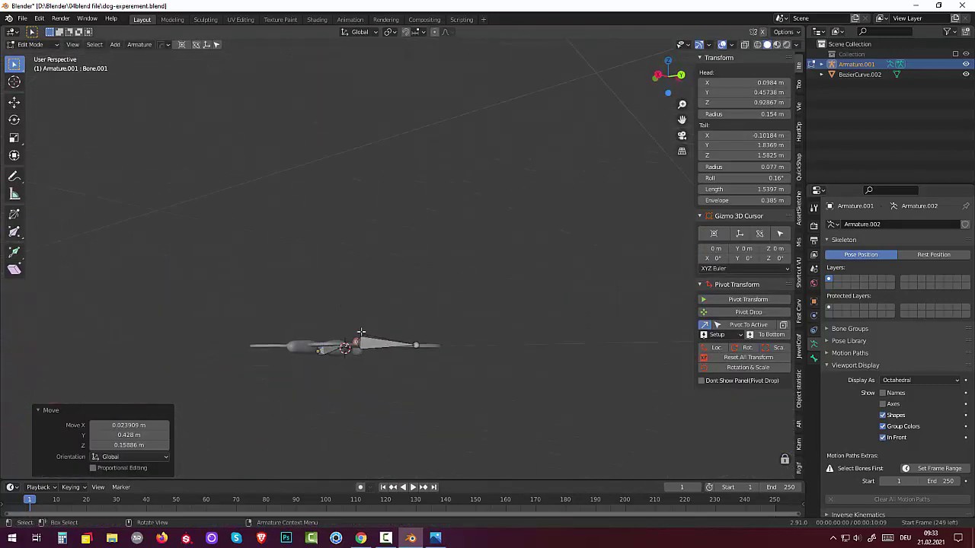
{"action": "key", "text": "g"}
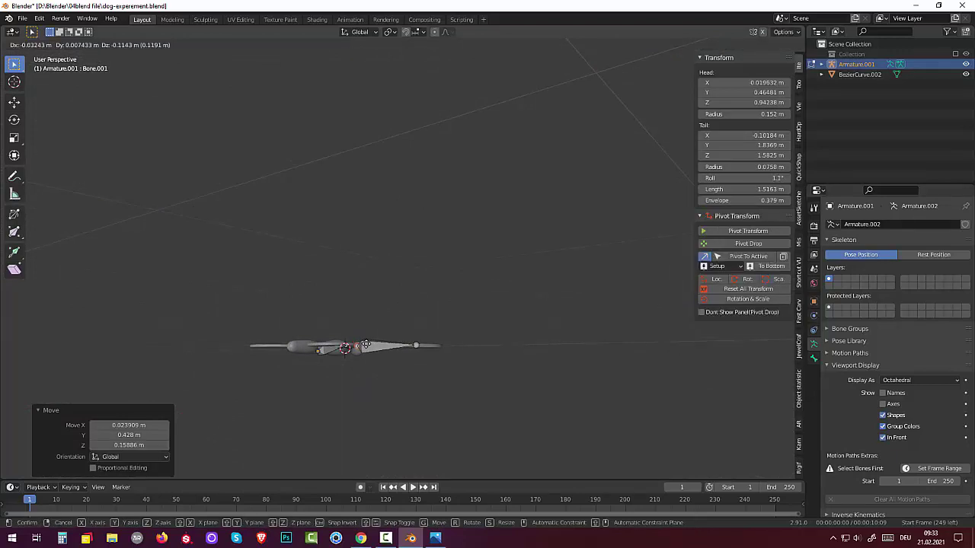
{"action": "left_click", "coordinate": [366, 351]}
{"action": "mouse_move", "coordinate": [366, 351]}
{"action": "middle_mouse_down"}
{"action": "mouse_move", "coordinate": [430, 418]}
{"action": "mouse_move", "coordinate": [441, 413]}
{"action": "middle_mouse_up"}
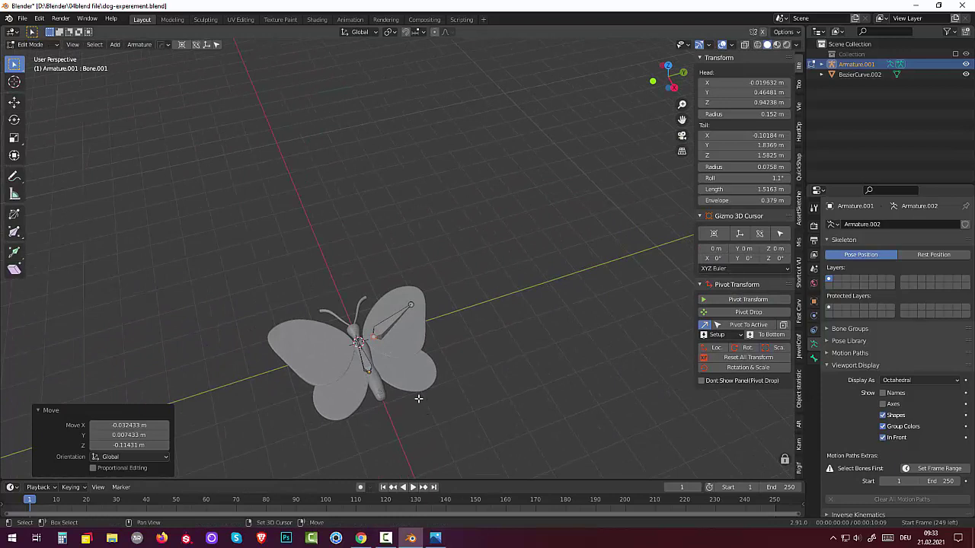
- Add a third bone and place its end in the lower wing
{"action": "key", "text": "shift+a"}
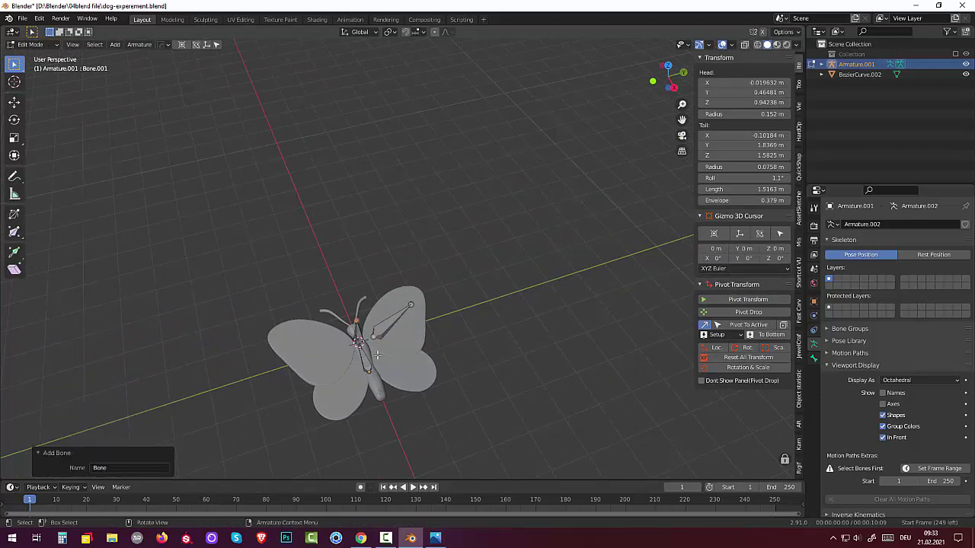
{"action": "key", "text": "g"}
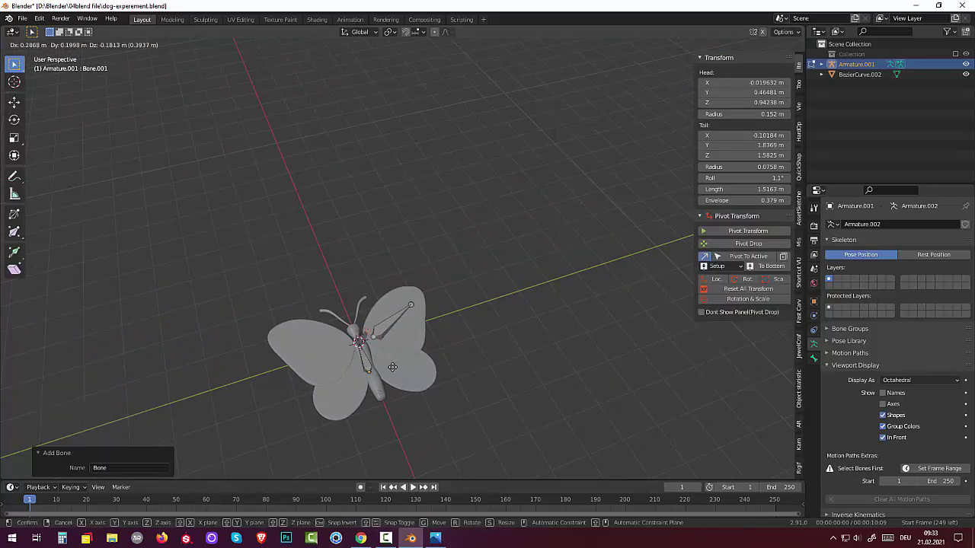
{"action": "left_click", "coordinate": [412, 393]}
{"action": "mouse_move", "coordinate": [413, 393]}
{"action": "middle_mouse_down"}
{"action": "mouse_move", "coordinate": [441, 278]}
{"action": "mouse_move", "coordinate": [441, 298]}
{"action": "middle_mouse_up"}
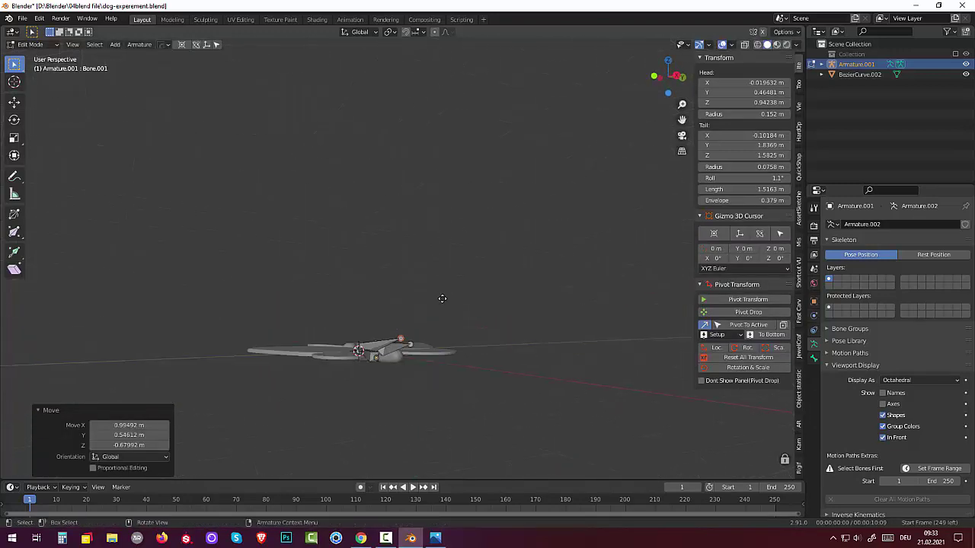
{"action": "key", "text": "g"}
{"action": "left_click", "coordinate": [443, 310]}
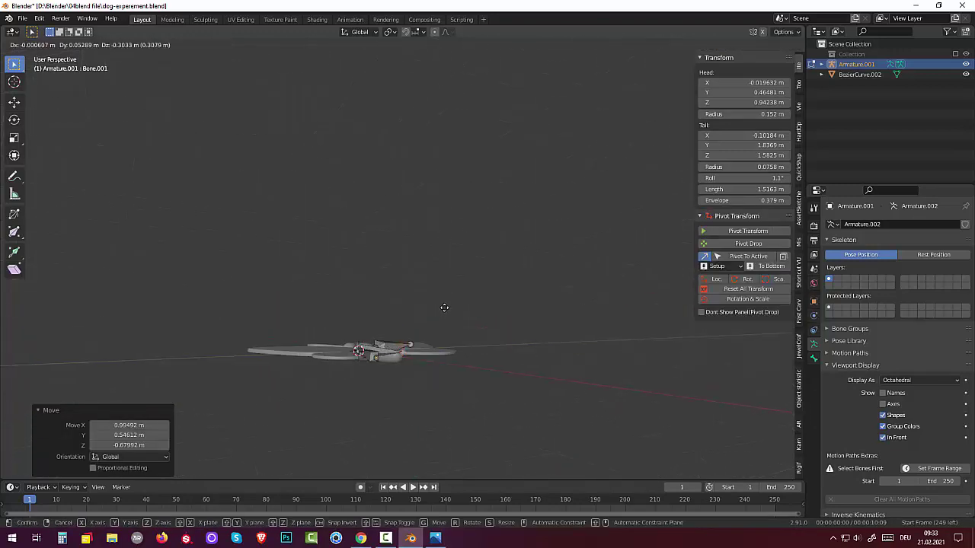
{"action": "mouse_move", "coordinate": [444, 309]}
{"action": "middle_mouse_down"}
{"action": "mouse_move", "coordinate": [425, 363]}
{"action": "mouse_move", "coordinate": [361, 383]}
{"action": "mouse_move", "coordinate": [350, 373]}
{"action": "middle_mouse_up"}
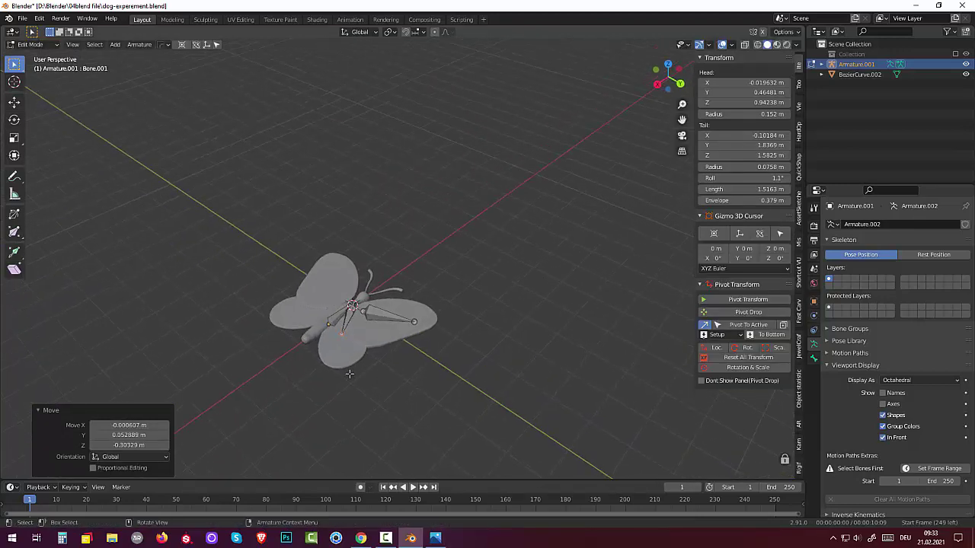
{"action": "key", "text": "g"}
{"action": "left_click", "coordinate": [349, 332]}
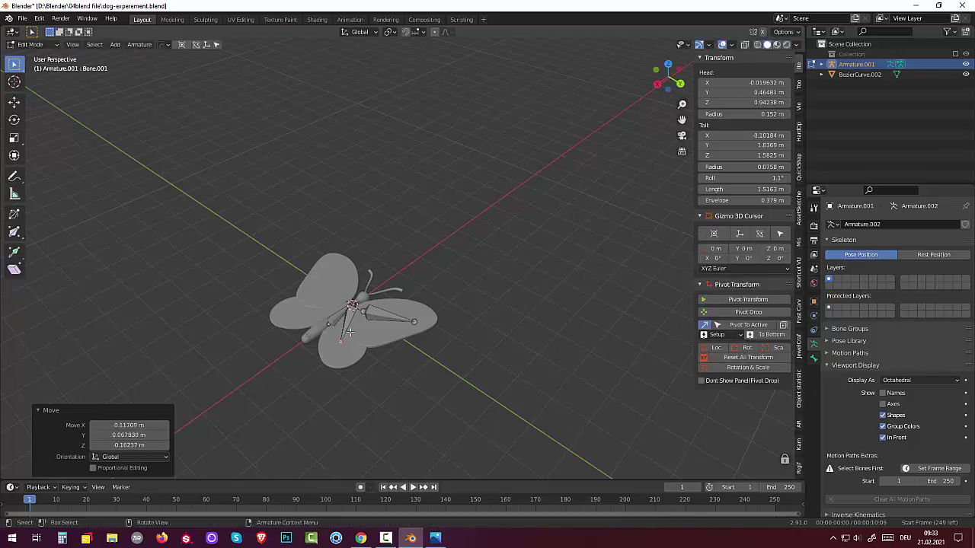
- Select Bone.002 and move it into place within the lower wing
{"action": "left_click", "coordinate": [345, 325]}
{"action": "key", "text": "g"}
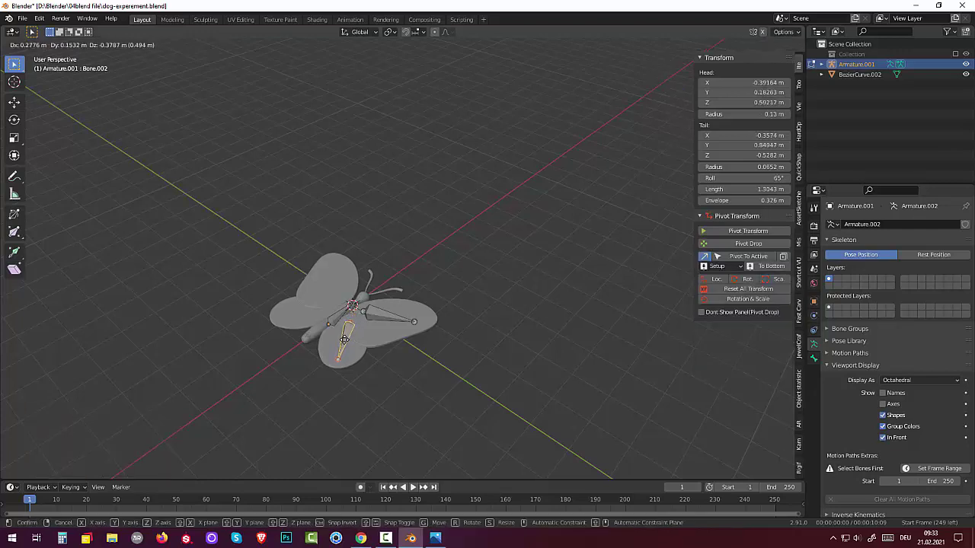
{"action": "left_click", "coordinate": [344, 340]}
{"action": "mouse_move", "coordinate": [344, 339]}
{"action": "middle_mouse_down"}
{"action": "mouse_move", "coordinate": [442, 309]}
{"action": "mouse_move", "coordinate": [452, 274]}
{"action": "middle_mouse_up"}
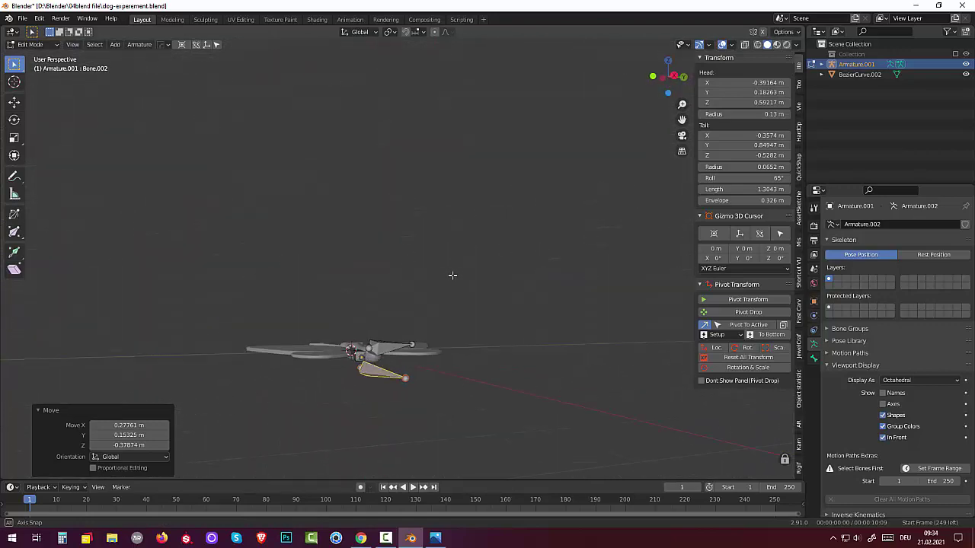
{"action": "key", "text": "g"}
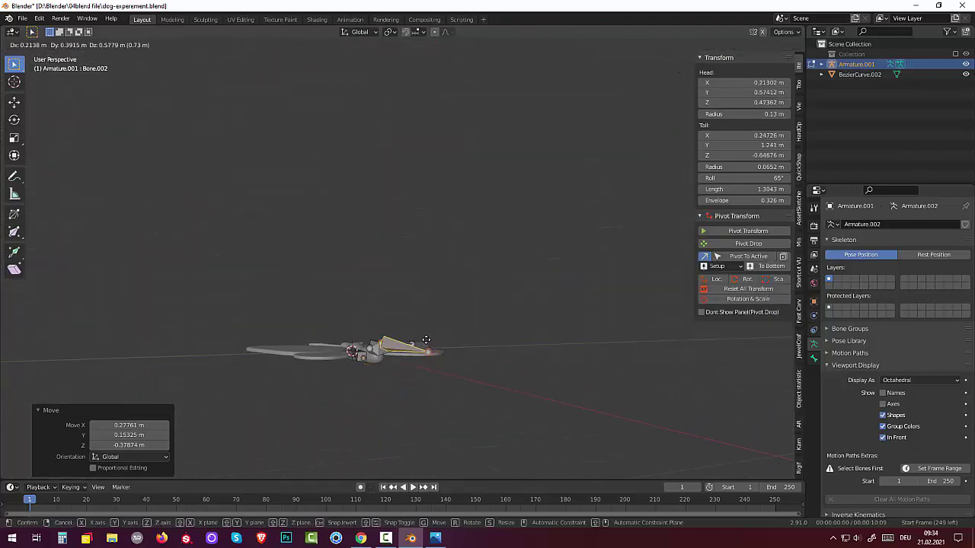
{"action": "left_click", "coordinate": [428, 341]}
{"action": "mouse_move", "coordinate": [428, 342]}
{"action": "middle_mouse_down"}
{"action": "mouse_move", "coordinate": [462, 369]}
{"action": "mouse_move", "coordinate": [449, 367]}
{"action": "middle_mouse_up"}
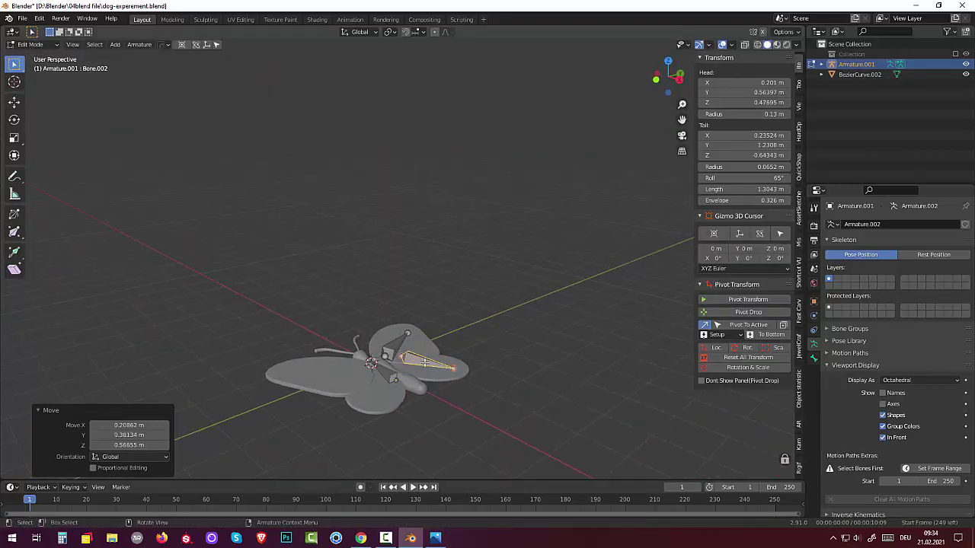
{"action": "key", "text": "g"}
{"action": "left_click", "coordinate": [411, 359]}
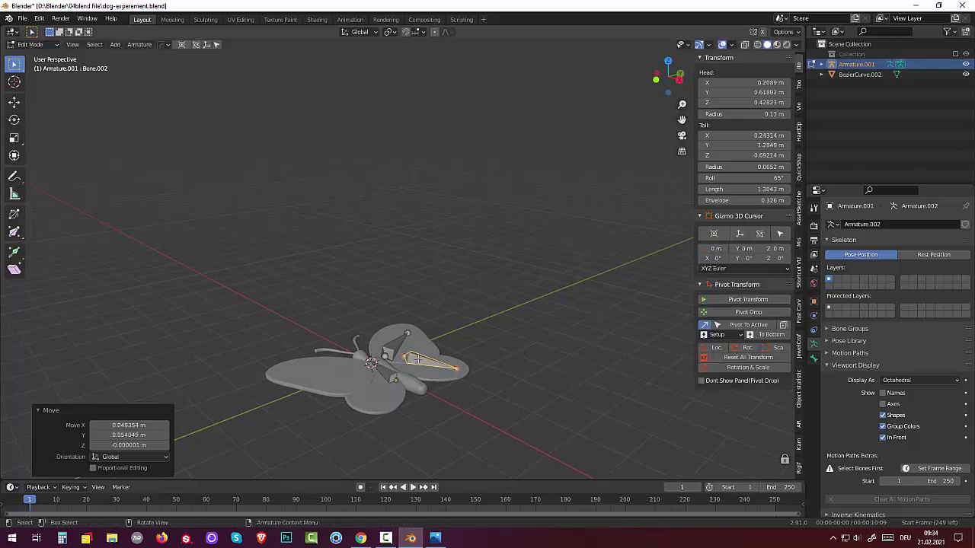
- Rotate the wing bone, then cancel a move and undo the rotation
{"action": "key", "text": "r"}
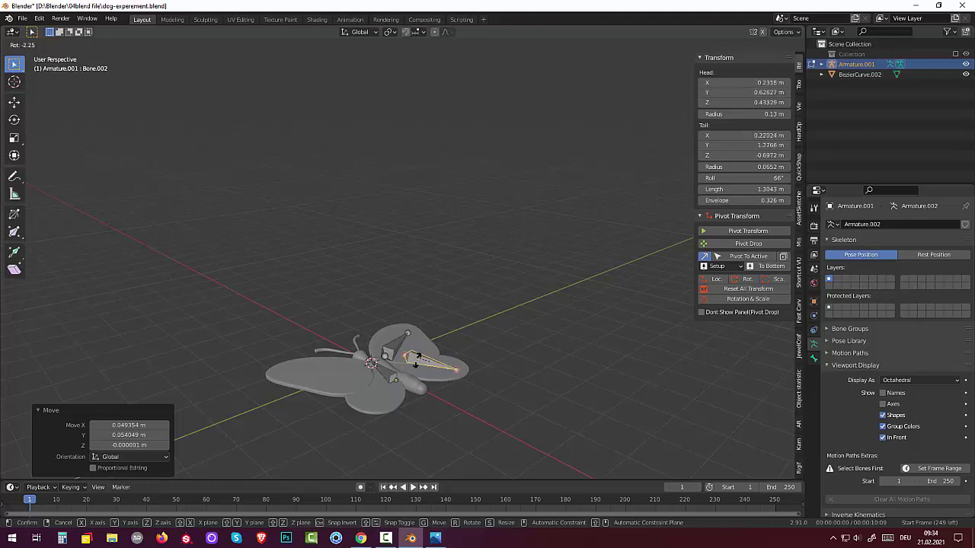
{"action": "left_click", "coordinate": [415, 363]}
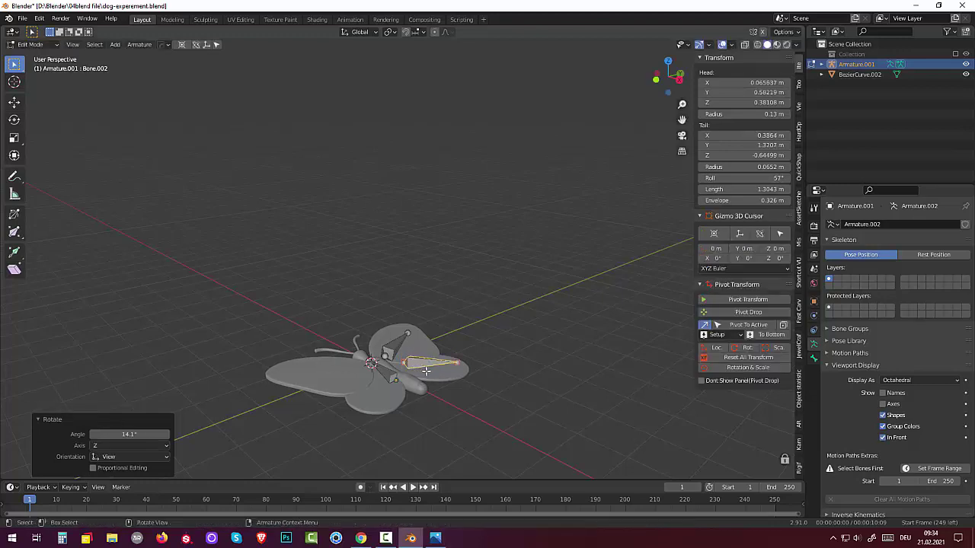
{"action": "key", "text": "g"}
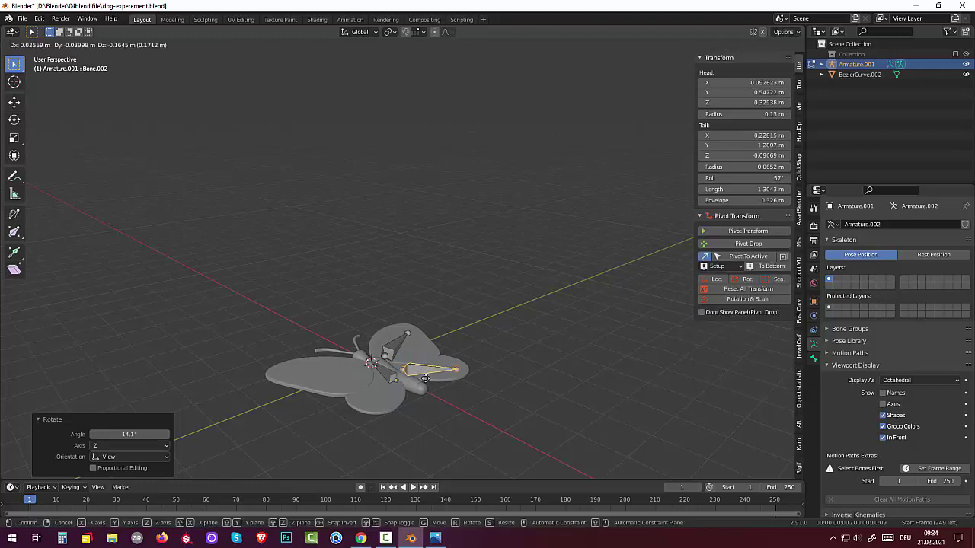
{"action": "key", "text": "Escape"}
{"action": "key", "text": "ctrl+z"}
{"action": "mouse_move", "coordinate": [468, 406]}
{"action": "middle_mouse_down"}
{"action": "mouse_move", "coordinate": [442, 468]}
{"action": "mouse_move", "coordinate": [373, 462]}
{"action": "middle_mouse_up"}
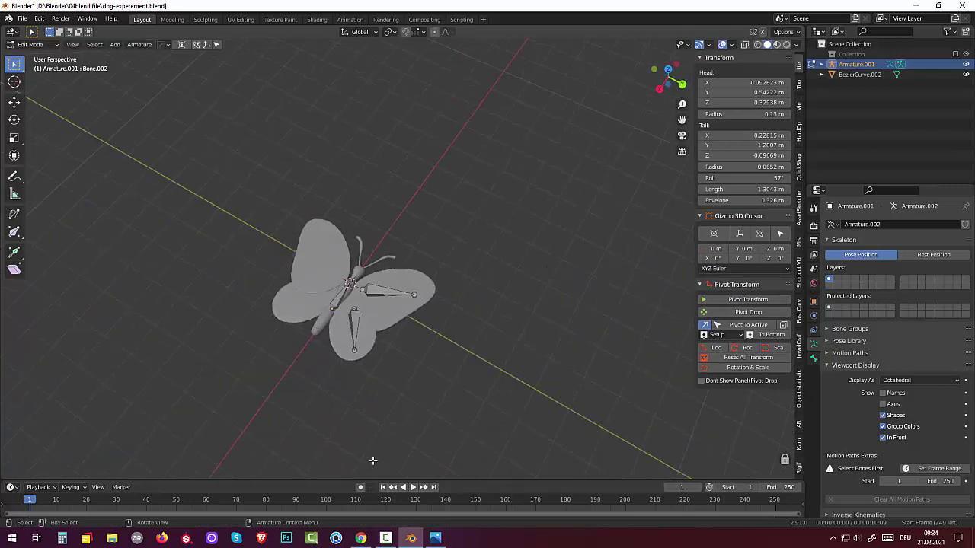
- Rotate and reposition the lower wing bone, then select the upper wing bone
{"action": "left_click", "coordinate": [355, 318]}
{"action": "key", "text": "r"}
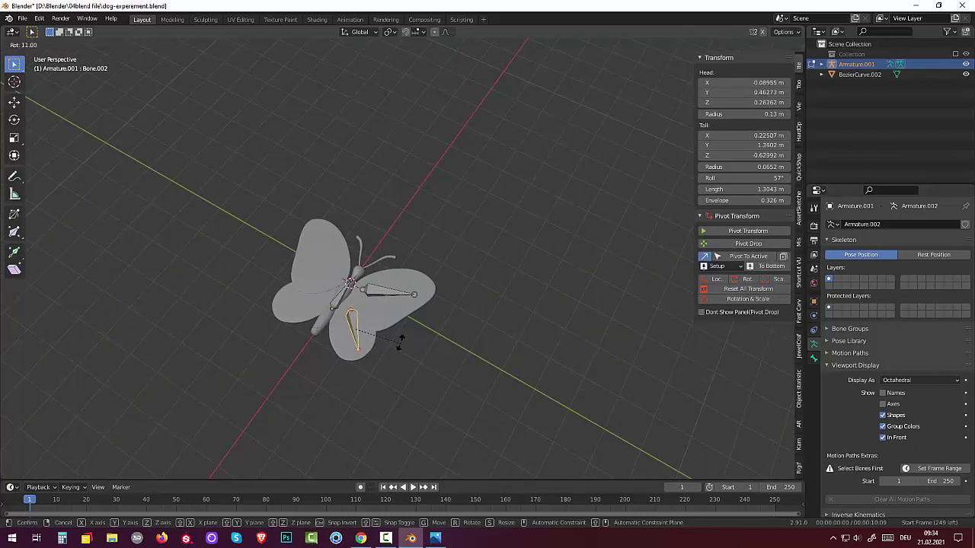
{"action": "left_click", "coordinate": [393, 340]}
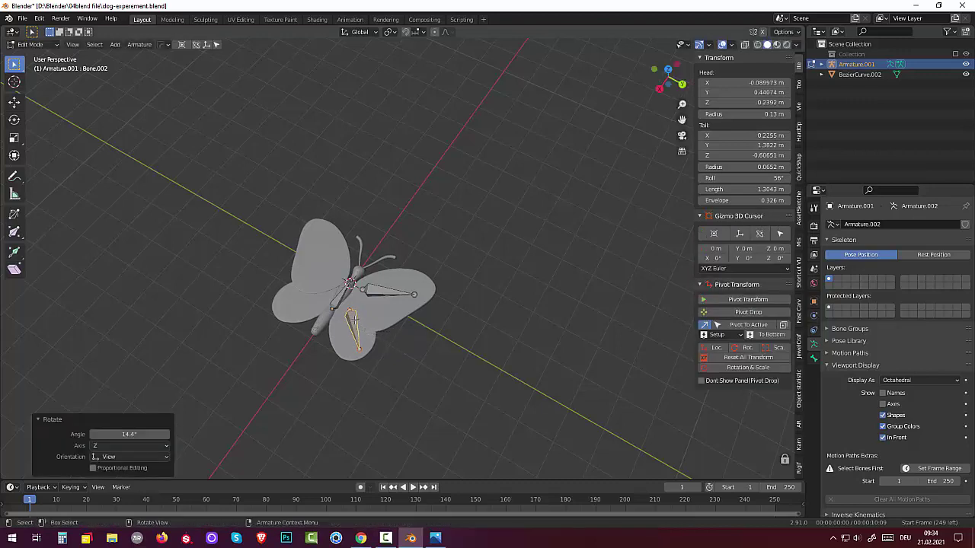
{"action": "left_click", "coordinate": [354, 319]}
{"action": "key", "text": "g"}
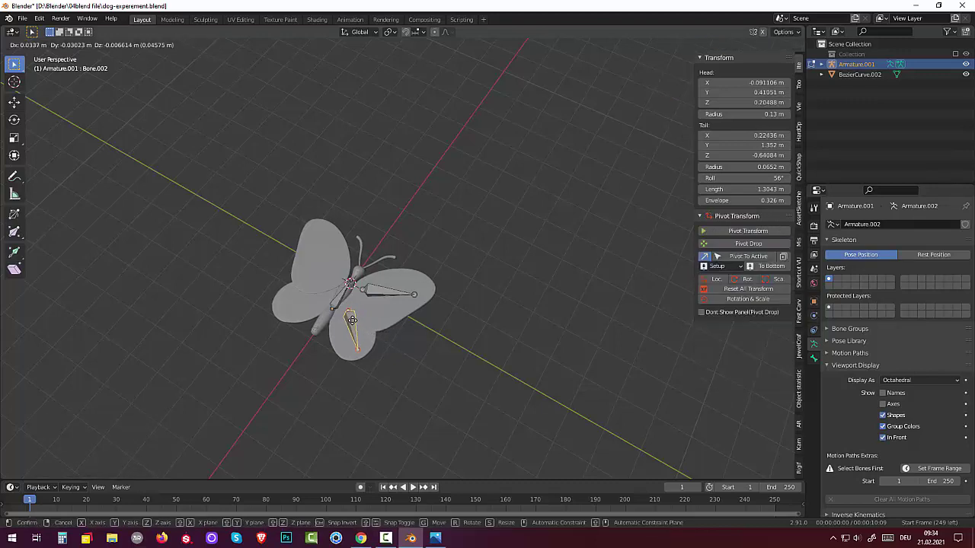
{"action": "left_click", "coordinate": [356, 316]}
{"action": "middle_click_drag", "start_coordinate": [356, 316], "coordinate": [410, 310]}
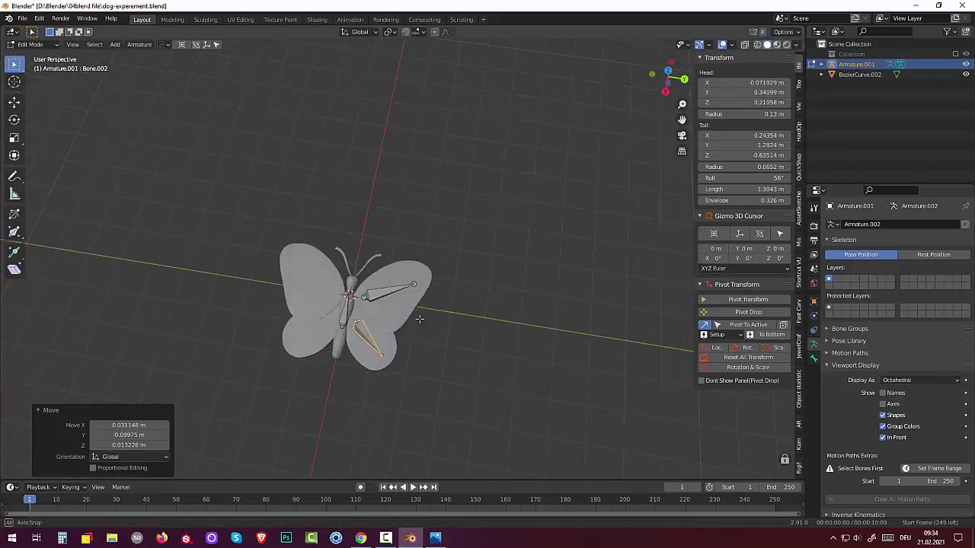
{"action": "left_click", "coordinate": [385, 307]}
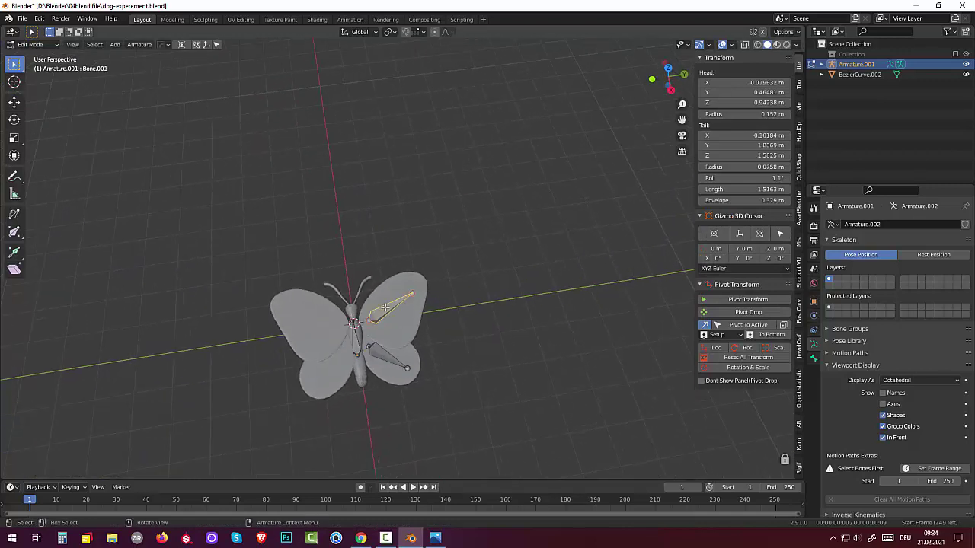
- Rename Bone.001 to Bone.001.L in the Bone properties
{"action": "left_click", "coordinate": [813, 358]}
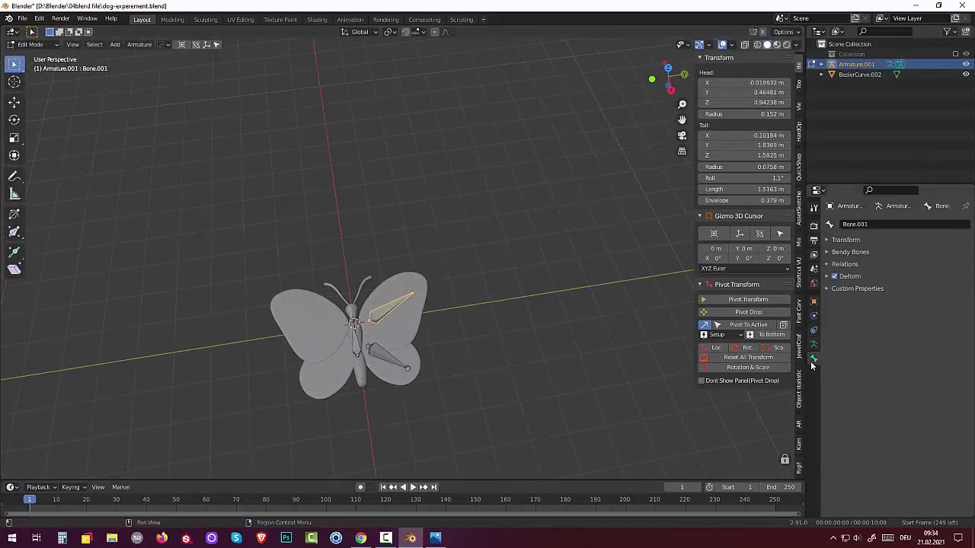
{"action": "left_click", "coordinate": [845, 224]}
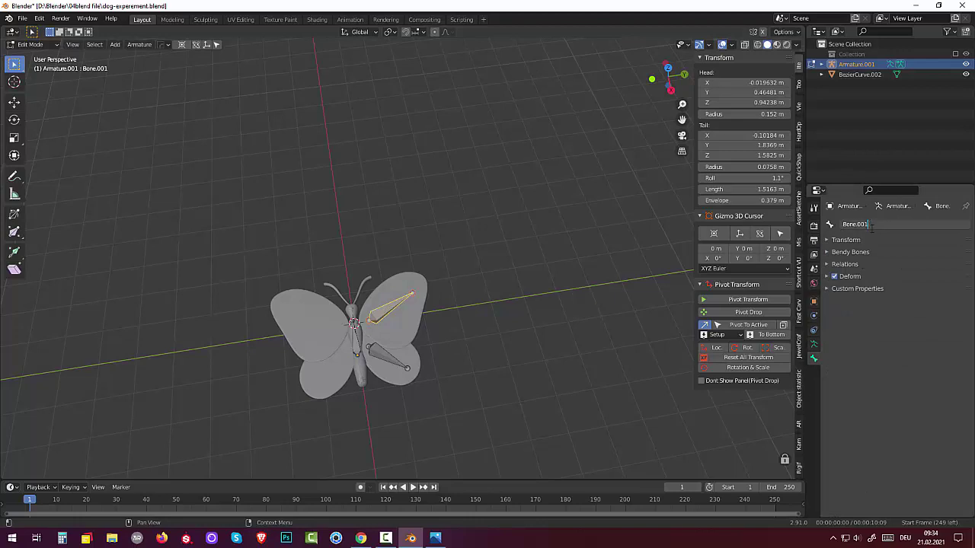
{"action": "type", "text": ".L"}
{"action": "key", "text": "Return"}
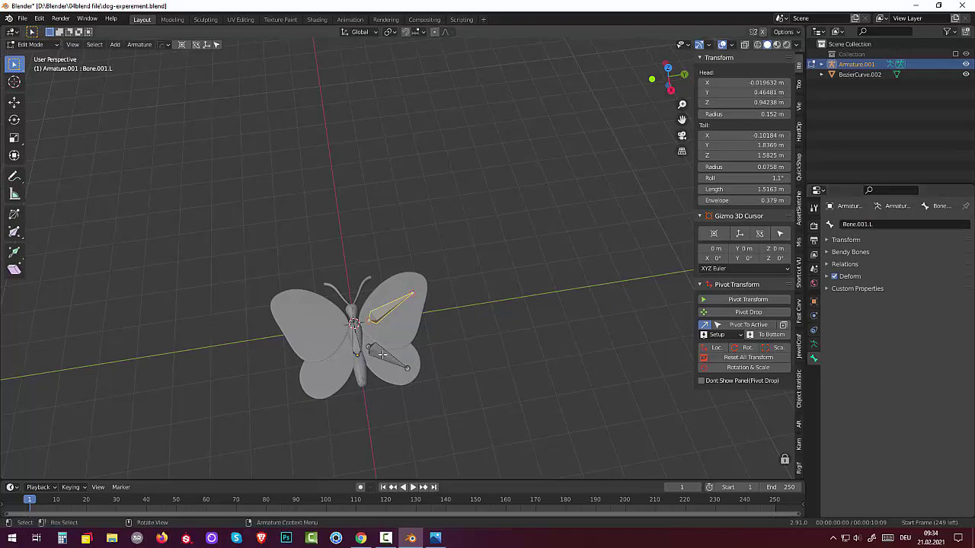
- Rename the lower wing bone to Bone.002.L, then select both wing bones
{"action": "left_click", "coordinate": [382, 354]}
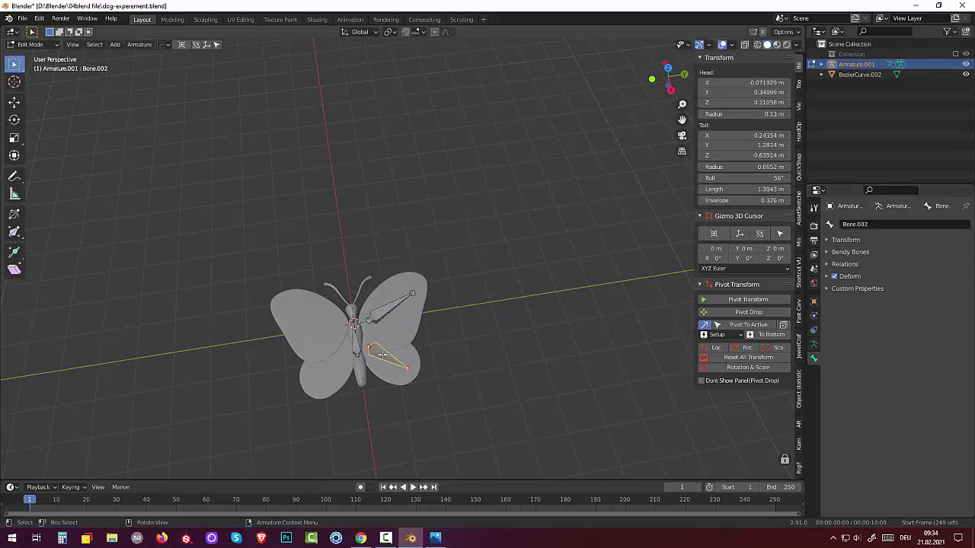
{"action": "left_click", "coordinate": [878, 222]}
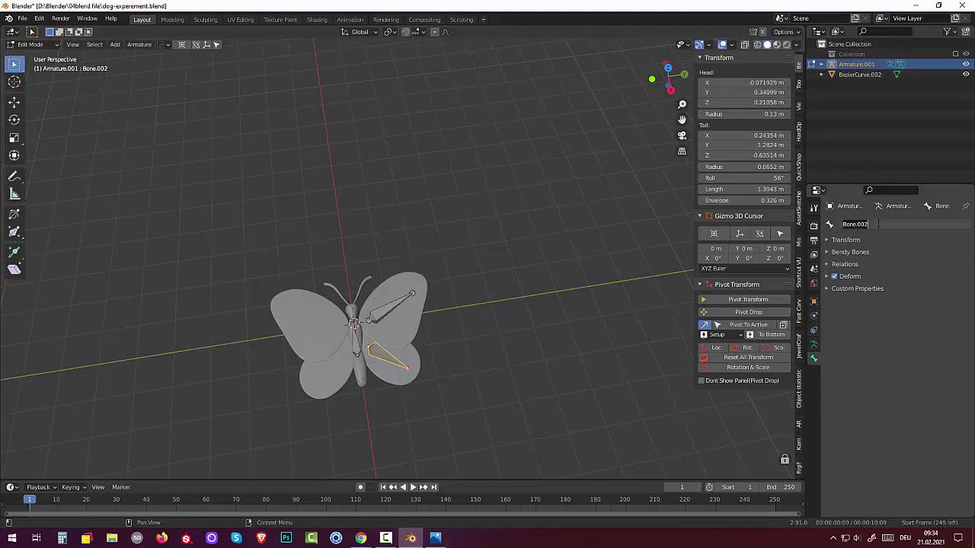
{"action": "left_click", "coordinate": [876, 224]}
{"action": "type", "text": ".L"}
{"action": "key", "text": "Return"}
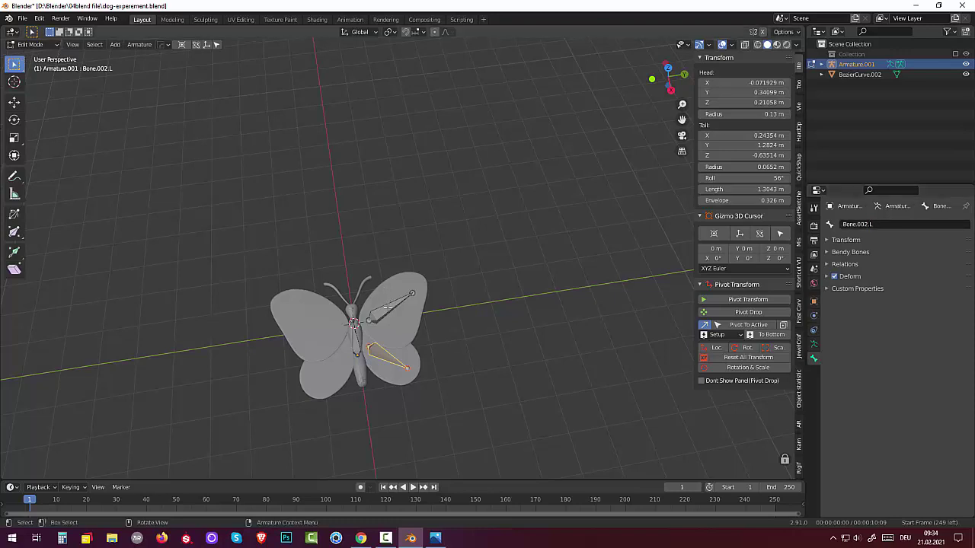
{"action": "left_click", "coordinate": [388, 306]}
{"action": "left_click", "coordinate": [380, 351], "text": "shift"}
{"action": "left_click", "coordinate": [137, 46]}
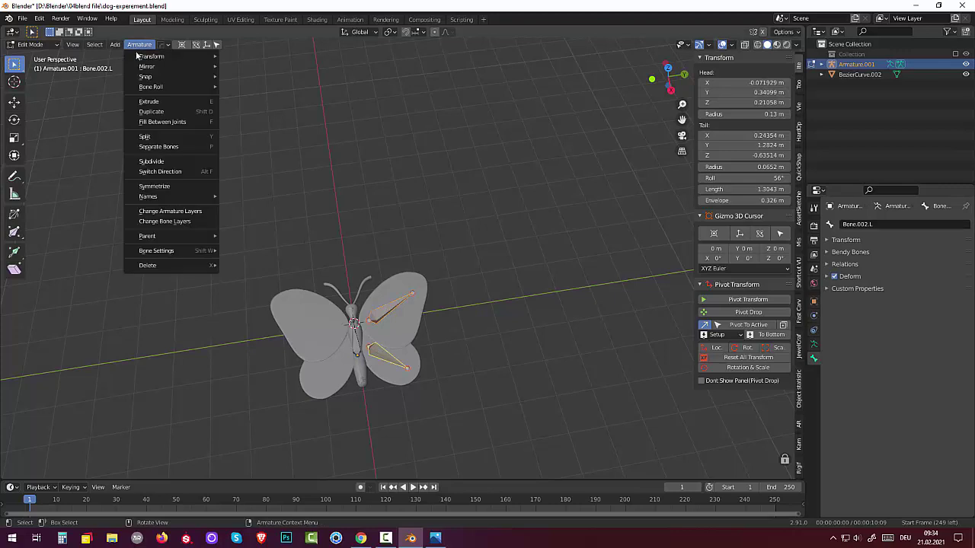
{"action": "left_click", "coordinate": [159, 186]}
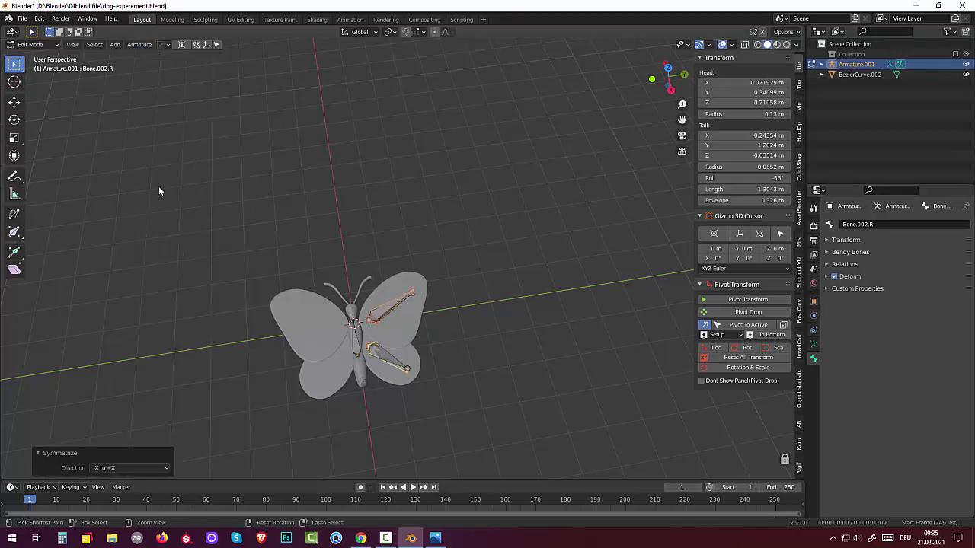
{"action": "key", "text": "ctrl+z"}
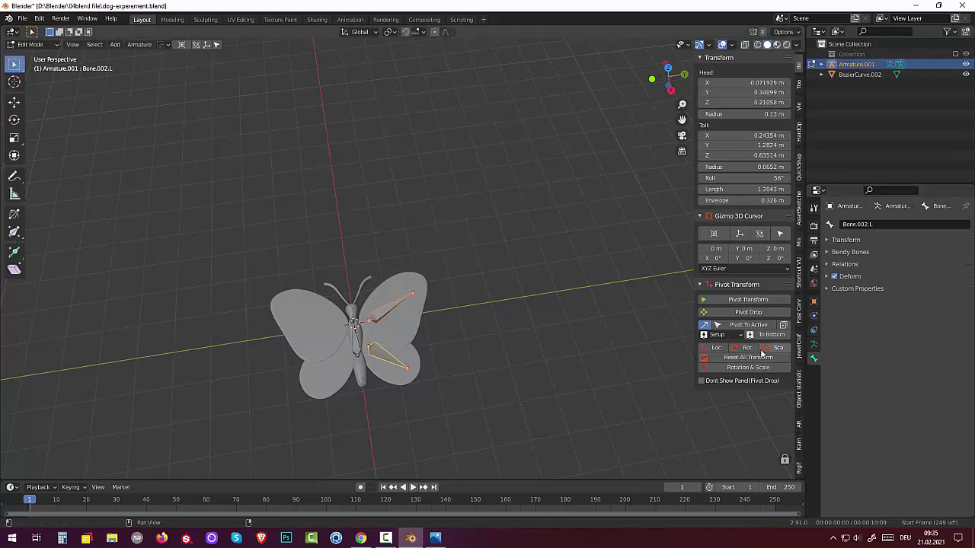
{"action": "left_click", "coordinate": [748, 357]}
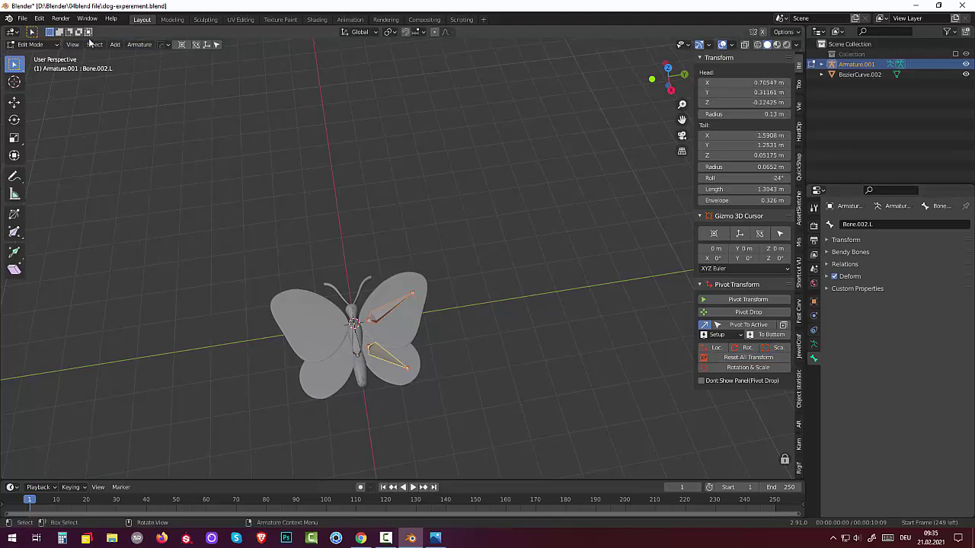
{"action": "left_click", "coordinate": [138, 46]}
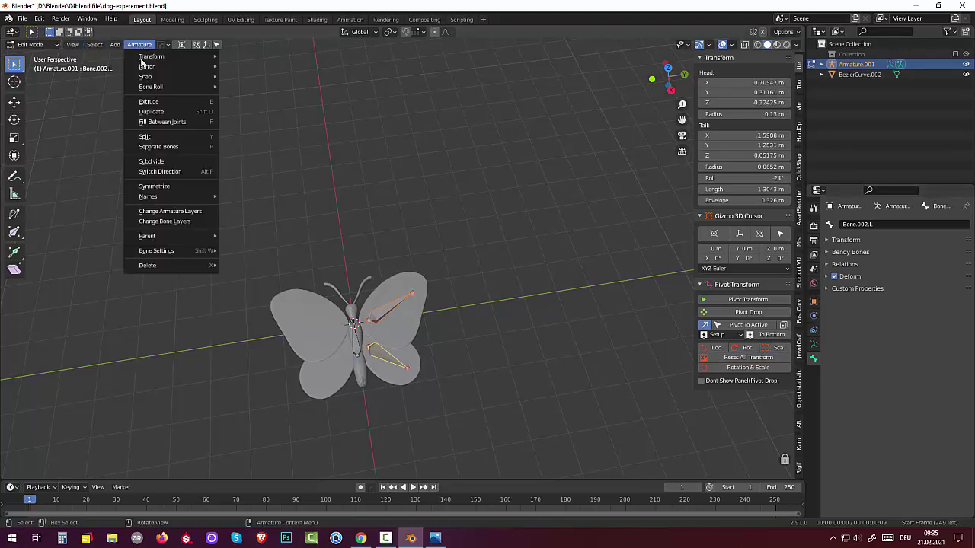
{"action": "left_click", "coordinate": [158, 187]}
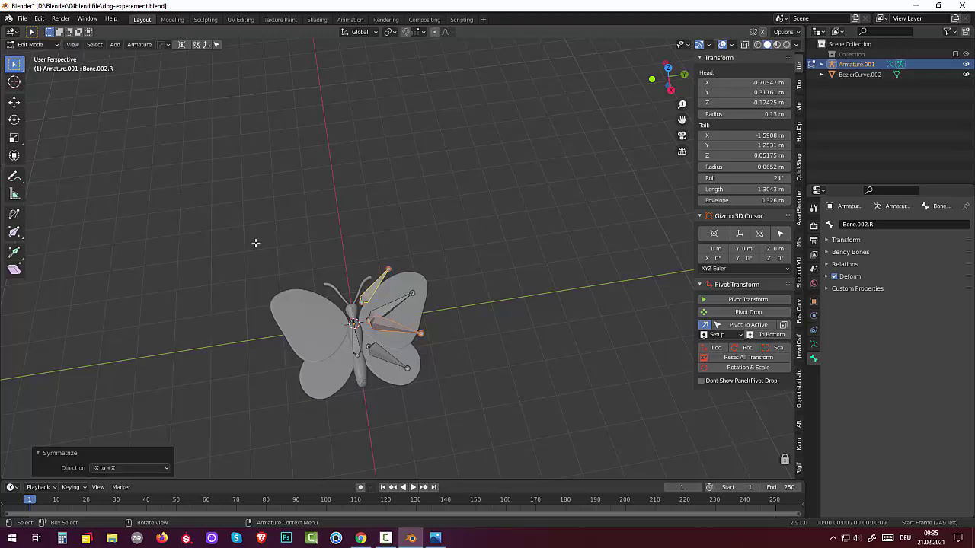
{"action": "key", "text": "ctrl"}
{"action": "key", "text": "ctrl+z"}
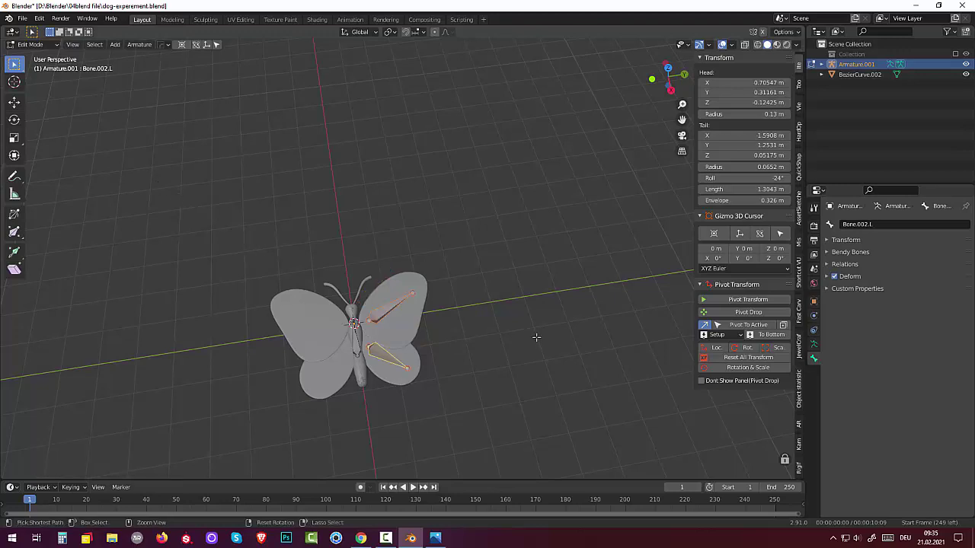
{"action": "mouse_move", "coordinate": [524, 327]}
{"action": "middle_mouse_down"}
{"action": "mouse_move", "coordinate": [536, 277]}
{"action": "mouse_move", "coordinate": [518, 317]}
{"action": "middle_mouse_up"}
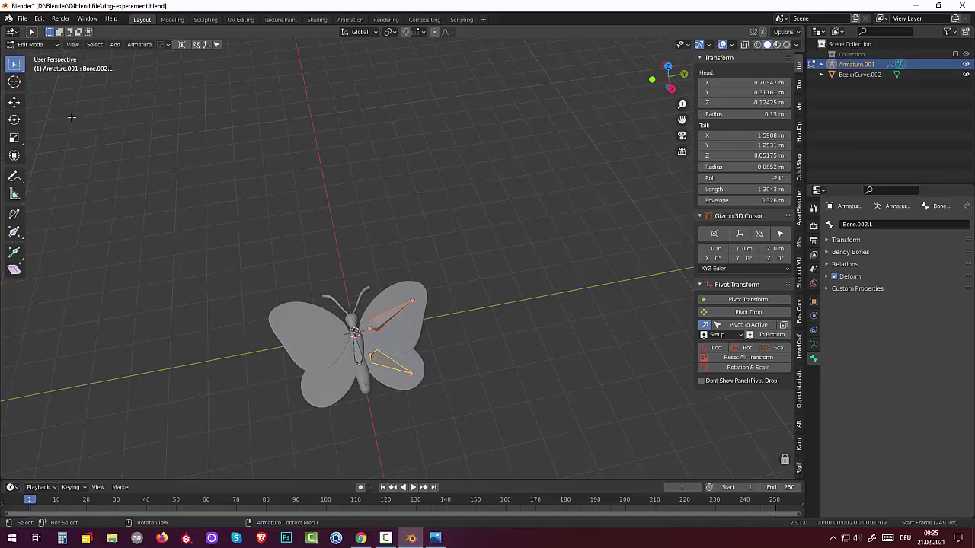
{"action": "left_click", "coordinate": [271, 229]}
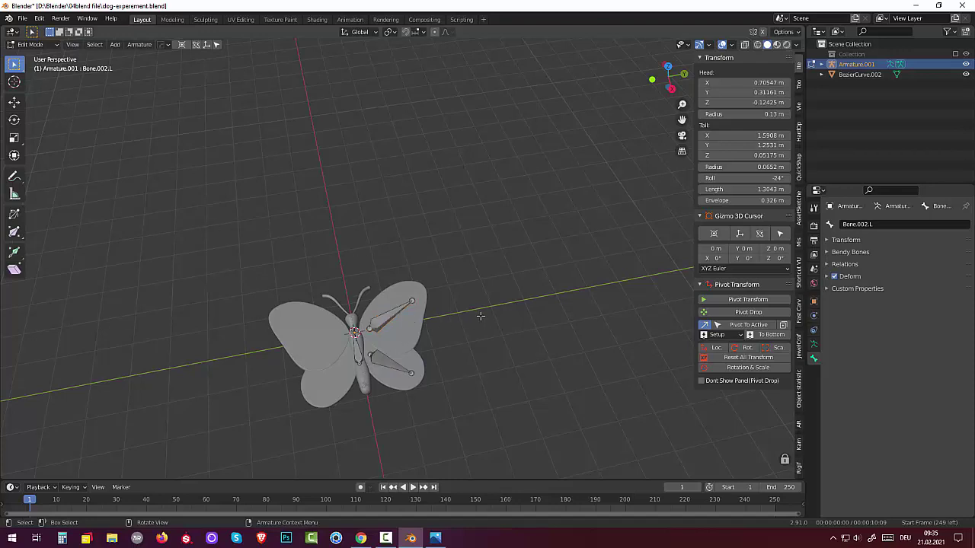
- Add a new bone and move it down onto the left wing
{"action": "key", "text": "shift+a"}
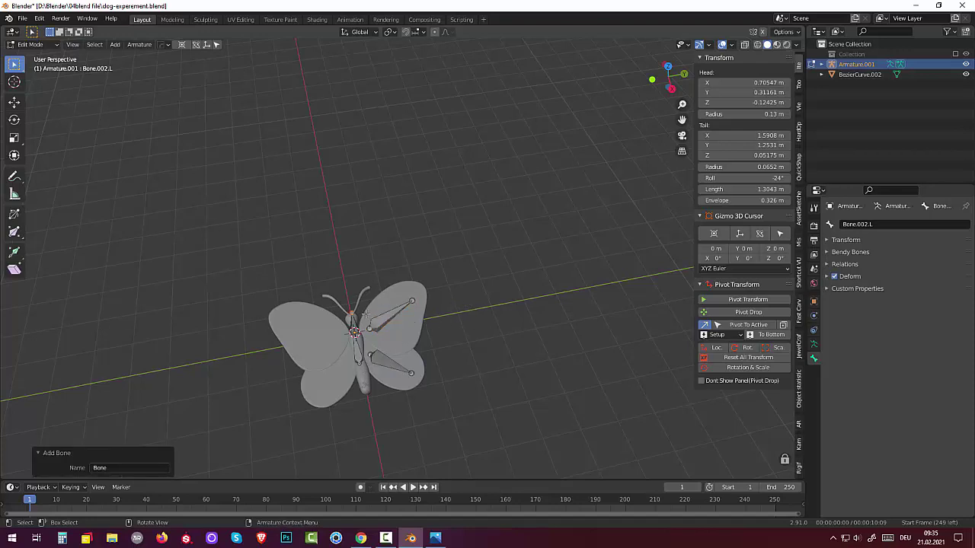
{"action": "key", "text": "g"}
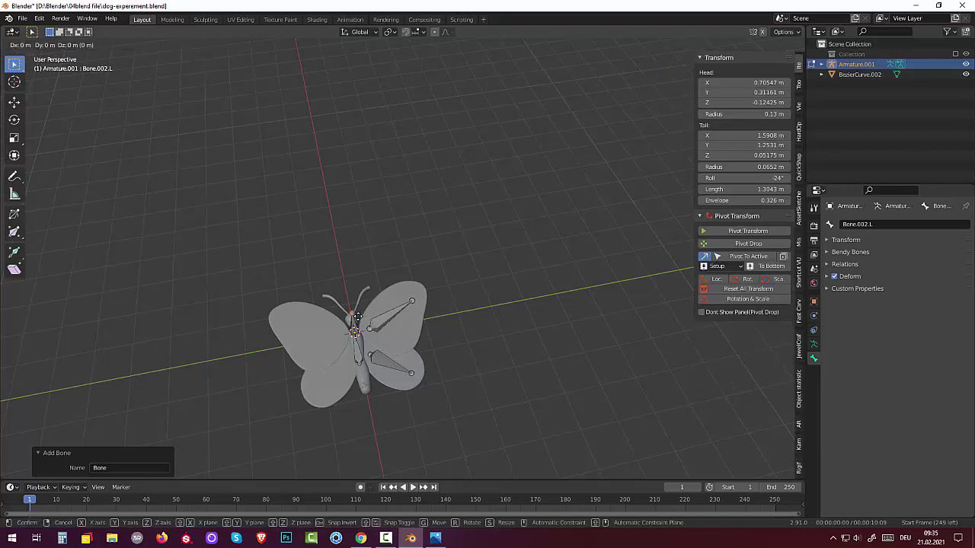
{"action": "left_click", "coordinate": [323, 325]}
{"action": "middle_click_drag", "start_coordinate": [323, 325], "coordinate": [331, 252]}
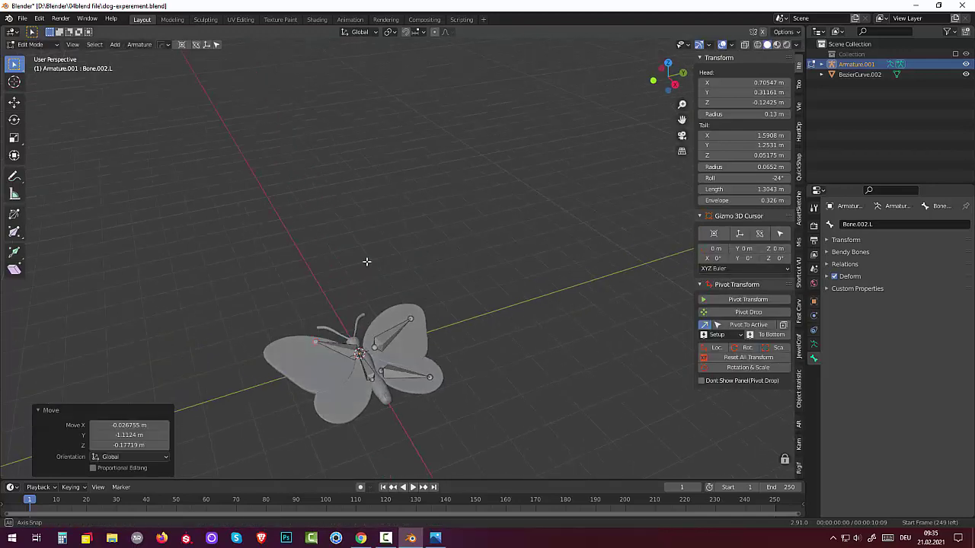
{"action": "key", "text": "g"}
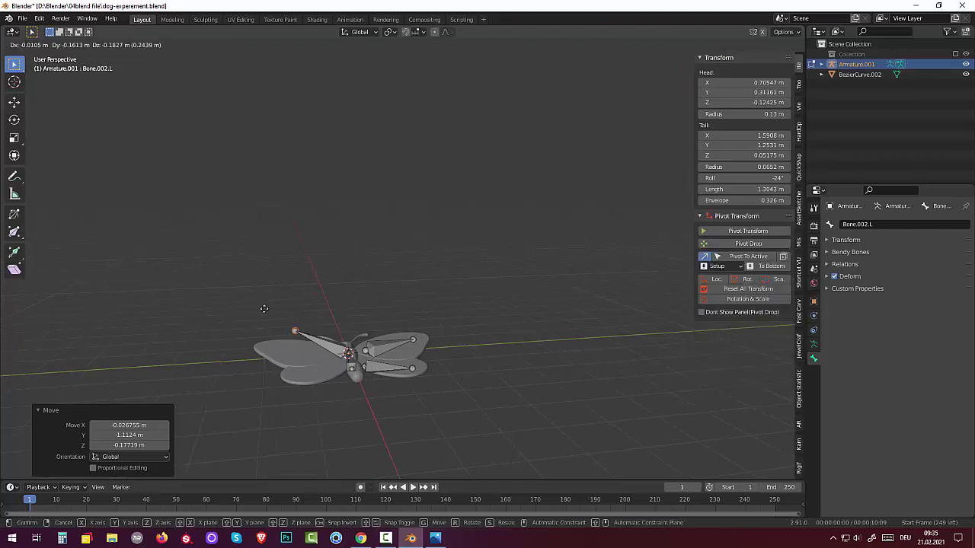
{"action": "left_click", "coordinate": [275, 326]}
{"action": "middle_click_drag", "start_coordinate": [275, 326], "coordinate": [354, 349]}
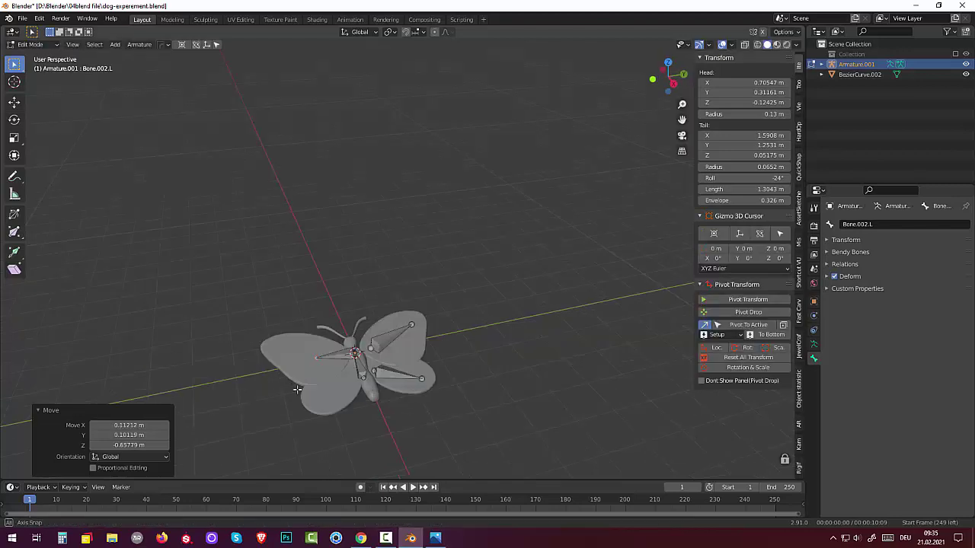
- Move and rotate Bone.001 to follow the wing on the opposite side
{"action": "left_click", "coordinate": [352, 338]}
{"action": "key", "text": "g"}
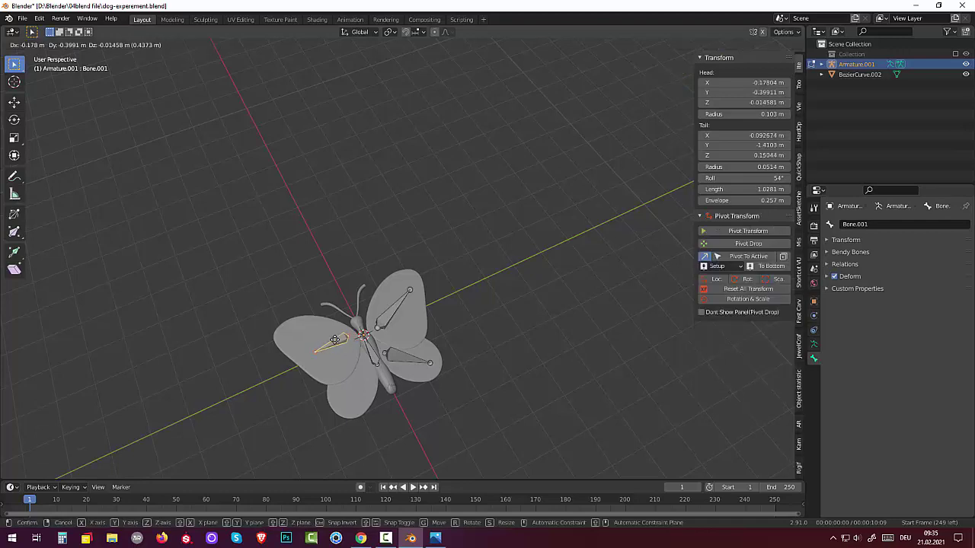
{"action": "left_click", "coordinate": [351, 351]}
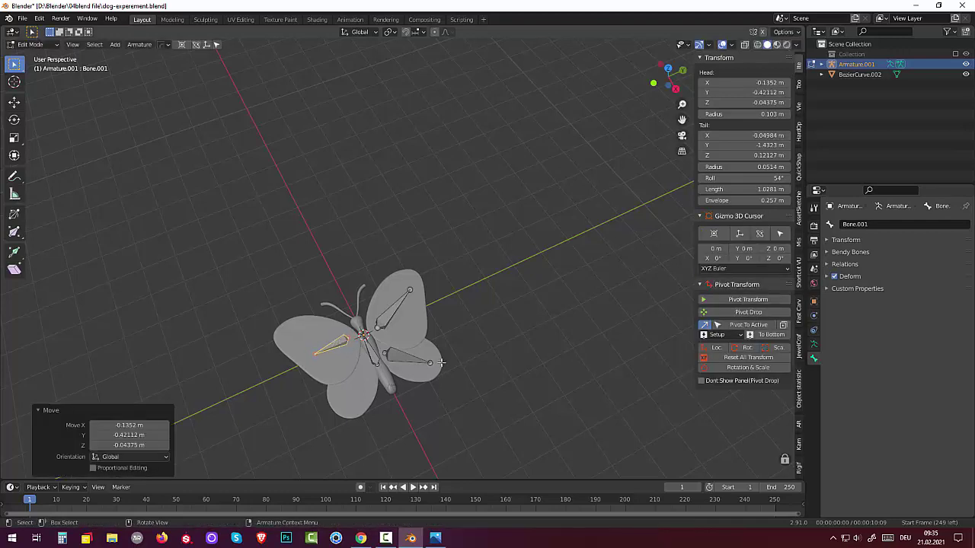
{"action": "key", "text": "r"}
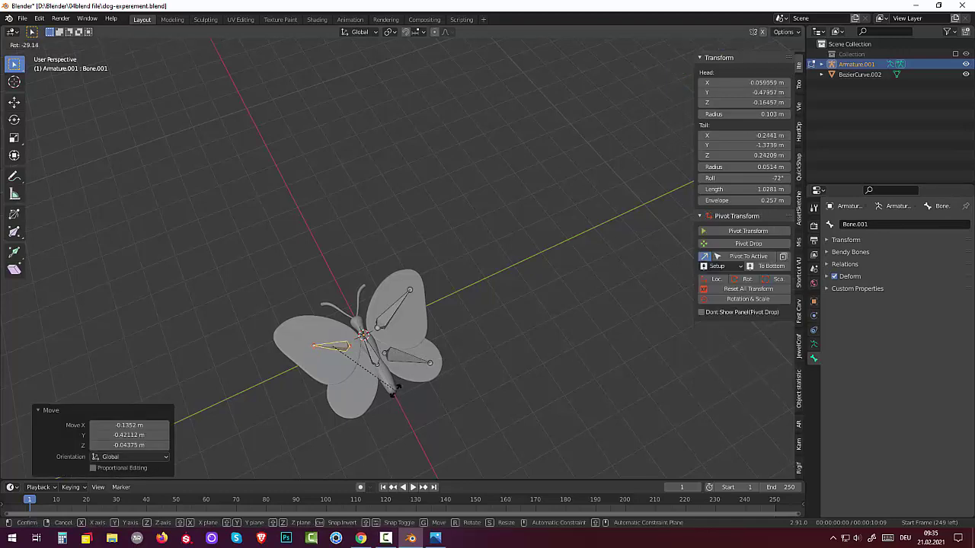
{"action": "left_click", "coordinate": [370, 320]}
{"action": "middle_click_drag", "start_coordinate": [370, 320], "coordinate": [316, 313]}
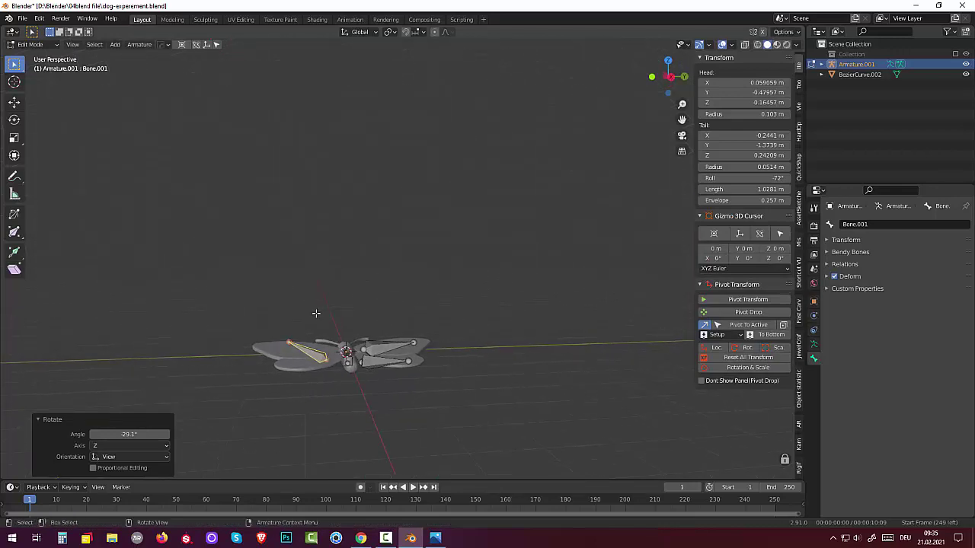
- Refine Bone.001's position and rotation so it sits flat on the wing
{"action": "key", "text": "g"}
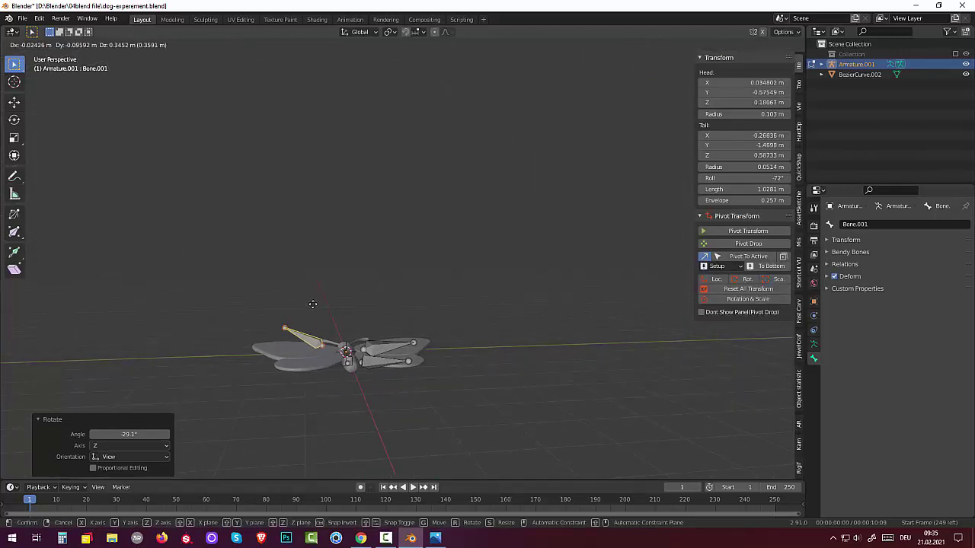
{"action": "left_click", "coordinate": [313, 308]}
{"action": "key", "text": "r"}
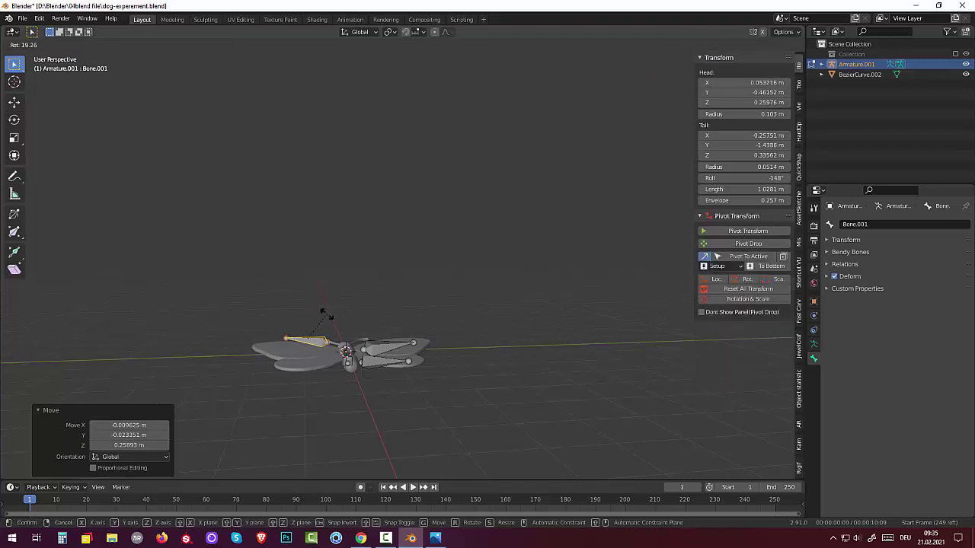
{"action": "left_click", "coordinate": [326, 314]}
{"action": "key", "text": "g"}
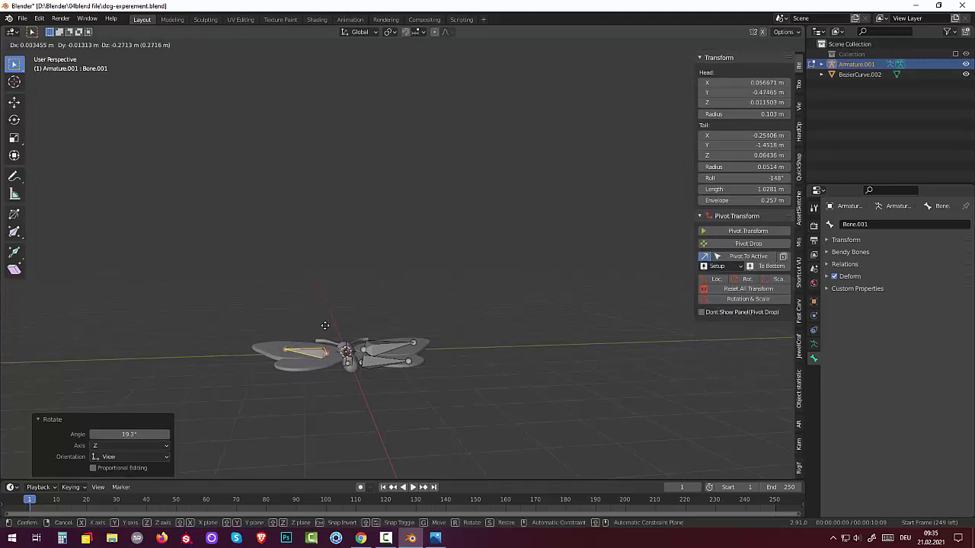
{"action": "left_click", "coordinate": [324, 324]}
{"action": "mouse_move", "coordinate": [324, 326]}
{"action": "middle_mouse_down"}
{"action": "mouse_move", "coordinate": [322, 402]}
{"action": "mouse_move", "coordinate": [304, 409]}
{"action": "mouse_move", "coordinate": [135, 322]}
{"action": "mouse_move", "coordinate": [95, 383]}
{"action": "mouse_move", "coordinate": [295, 389]}
{"action": "middle_mouse_up"}
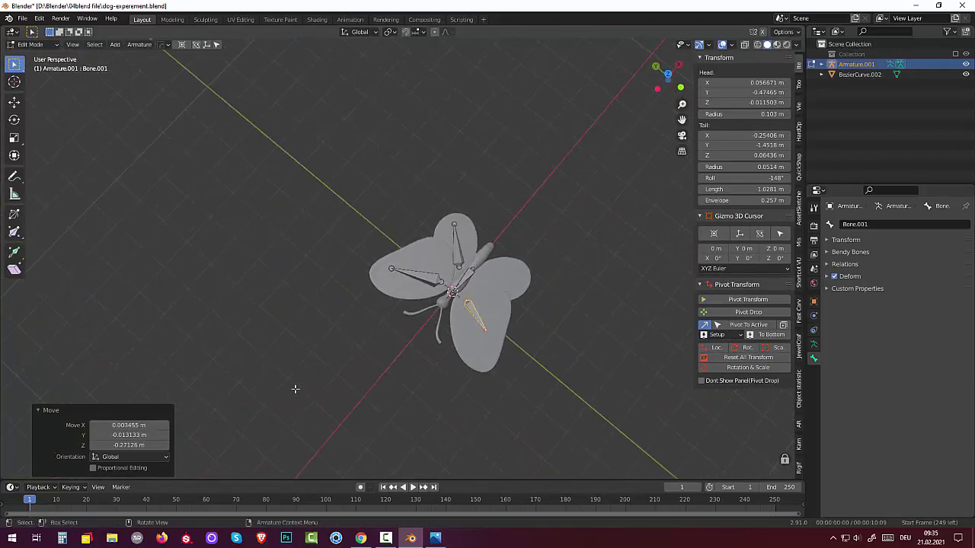
{"action": "left_click", "coordinate": [487, 339]}
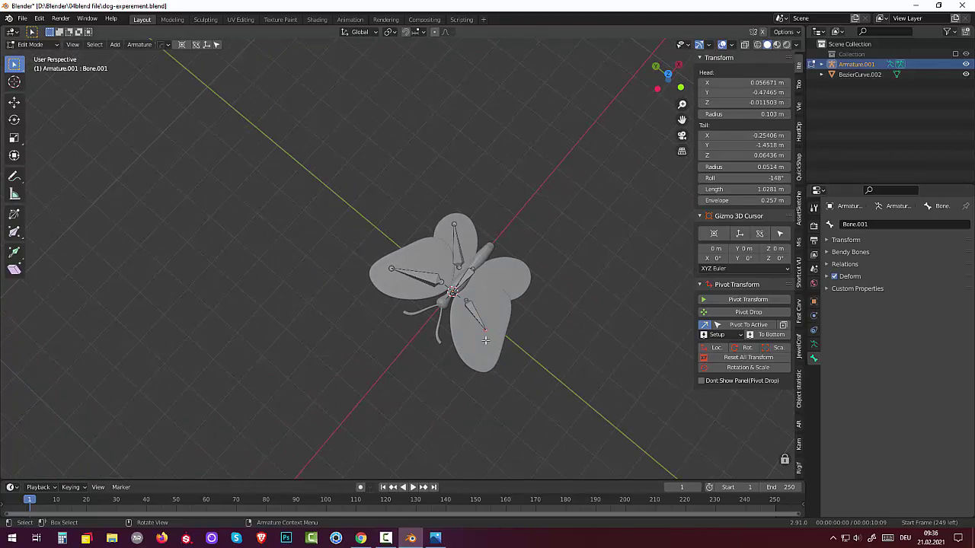
- Lengthen Bone.001 by moving its tail outward along the wing
{"action": "left_click", "coordinate": [485, 335]}
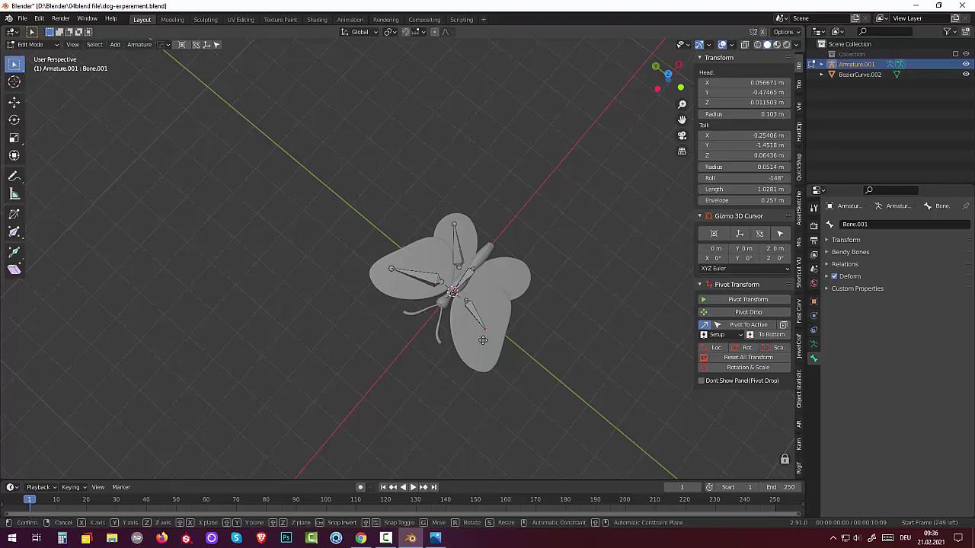
{"action": "key", "text": "g"}
{"action": "left_click", "coordinate": [480, 355]}
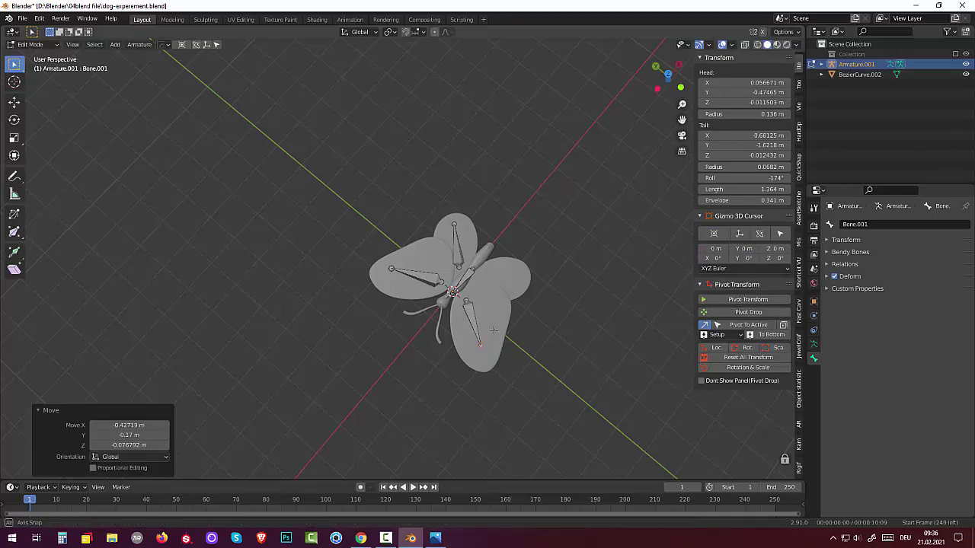
{"action": "mouse_move", "coordinate": [480, 355]}
{"action": "middle_mouse_down"}
{"action": "mouse_move", "coordinate": [376, 314]}
{"action": "mouse_move", "coordinate": [332, 331]}
{"action": "middle_mouse_up"}
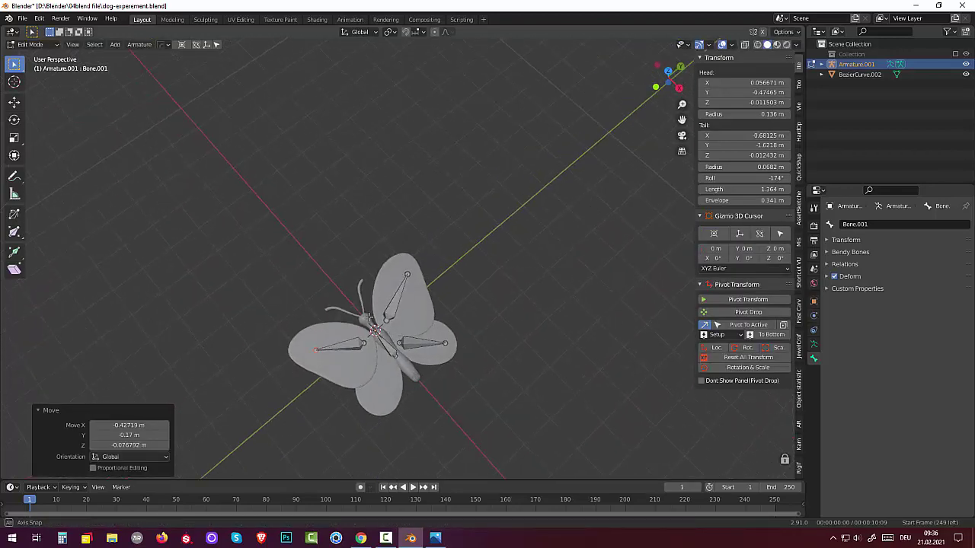
{"action": "left_click", "coordinate": [351, 336]}
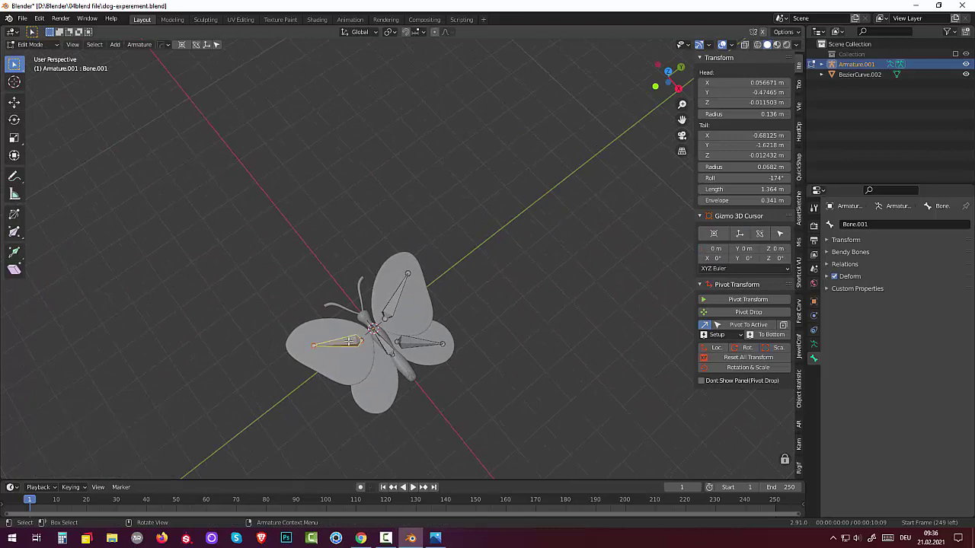
- Add Bone.002, rotate it -104° and move its tail onto the remaining wing
{"action": "key", "text": "shift+a"}
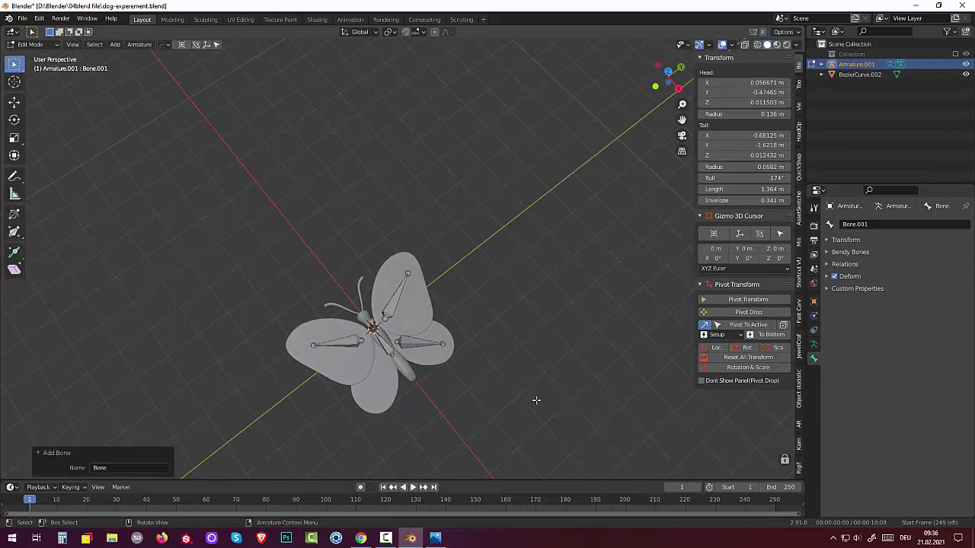
{"action": "mouse_move", "coordinate": [485, 297]}
{"action": "middle_mouse_down"}
{"action": "mouse_move", "coordinate": [507, 211]}
{"action": "mouse_move", "coordinate": [546, 255]}
{"action": "mouse_move", "coordinate": [600, 263]}
{"action": "middle_mouse_up"}
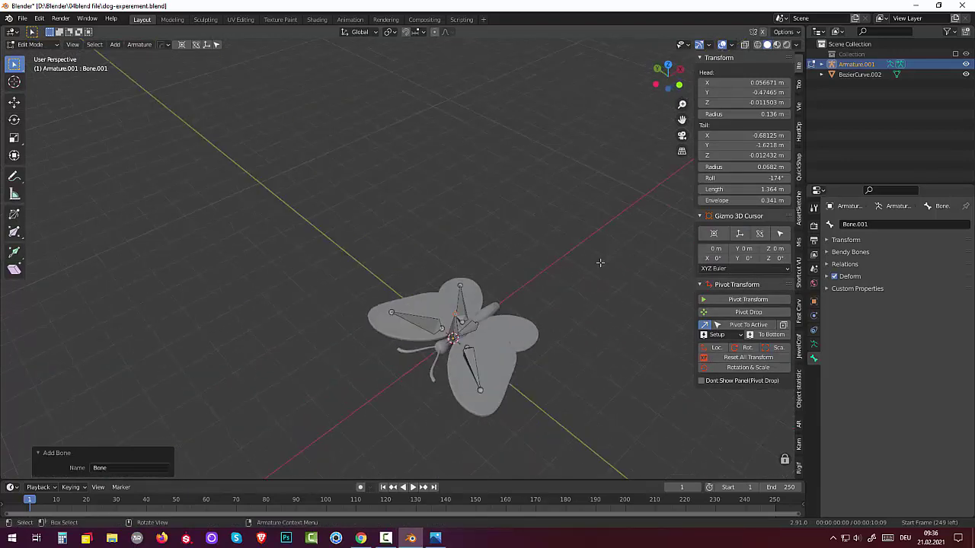
{"action": "key", "text": "r"}
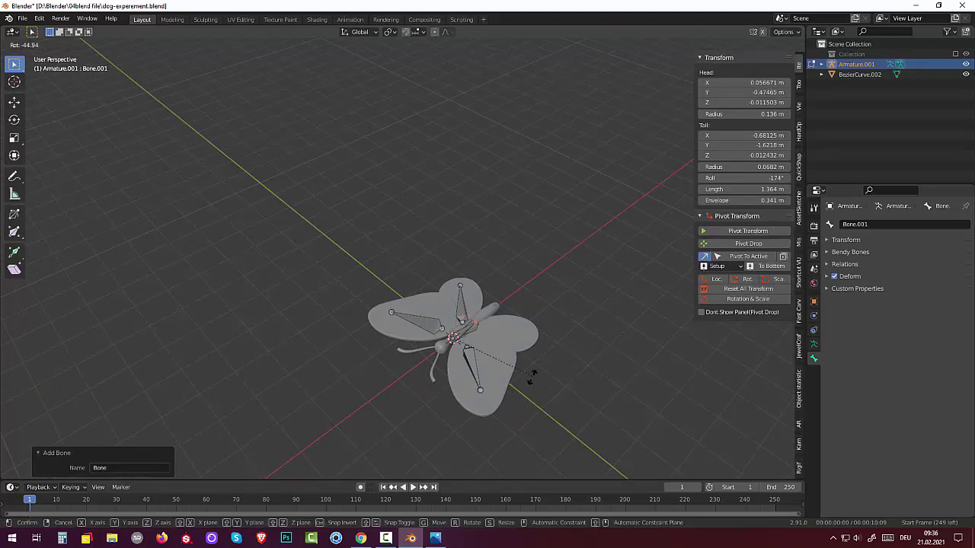
{"action": "left_click", "coordinate": [459, 405]}
{"action": "mouse_move", "coordinate": [459, 406]}
{"action": "middle_mouse_down"}
{"action": "mouse_move", "coordinate": [426, 441]}
{"action": "mouse_move", "coordinate": [383, 412]}
{"action": "middle_mouse_up"}
{"action": "key", "text": "g"}
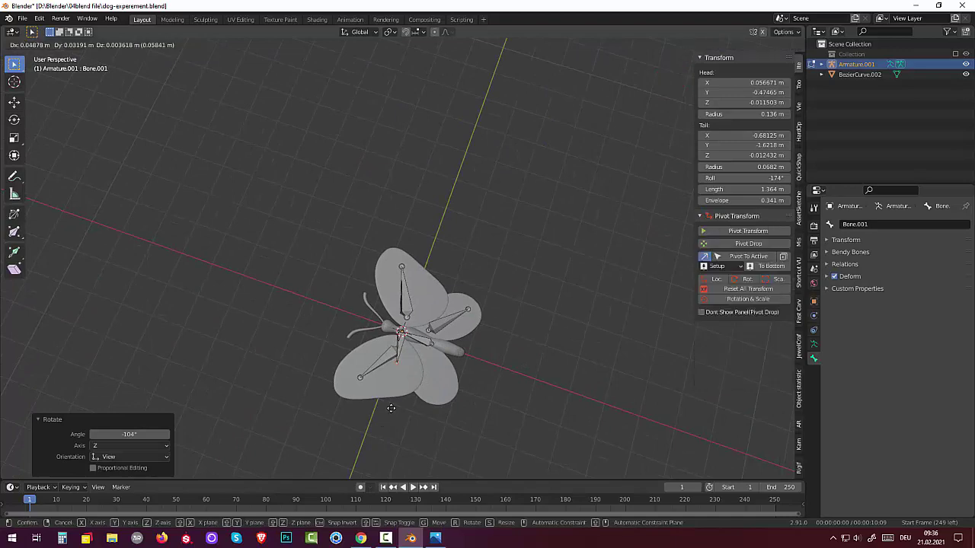
{"action": "left_click", "coordinate": [416, 411]}
{"action": "middle_click_drag", "start_coordinate": [420, 375], "coordinate": [317, 315]}
- Move Bone.002, rotate it 9.45° from a low side view, and raise it slightly
{"action": "left_click", "coordinate": [330, 336]}
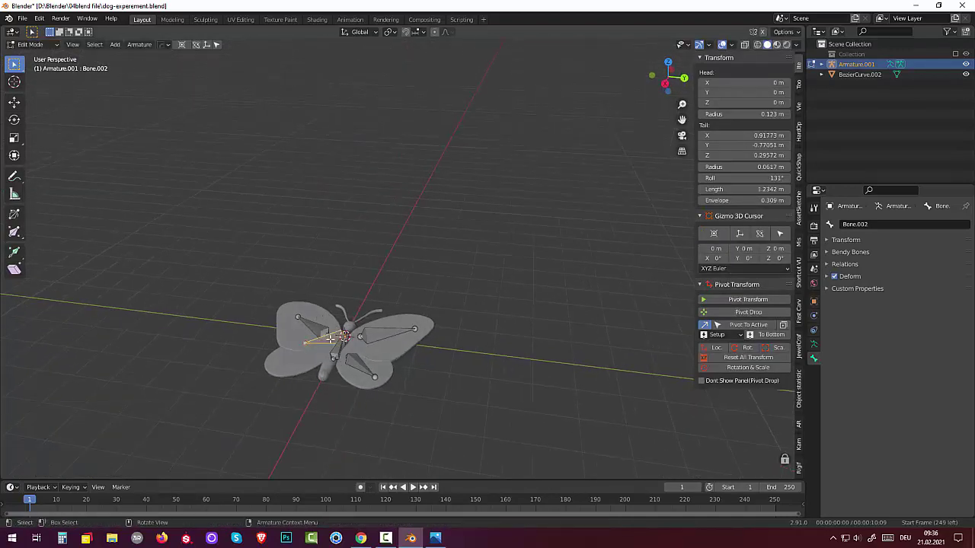
{"action": "key", "text": "g"}
{"action": "left_click", "coordinate": [312, 331]}
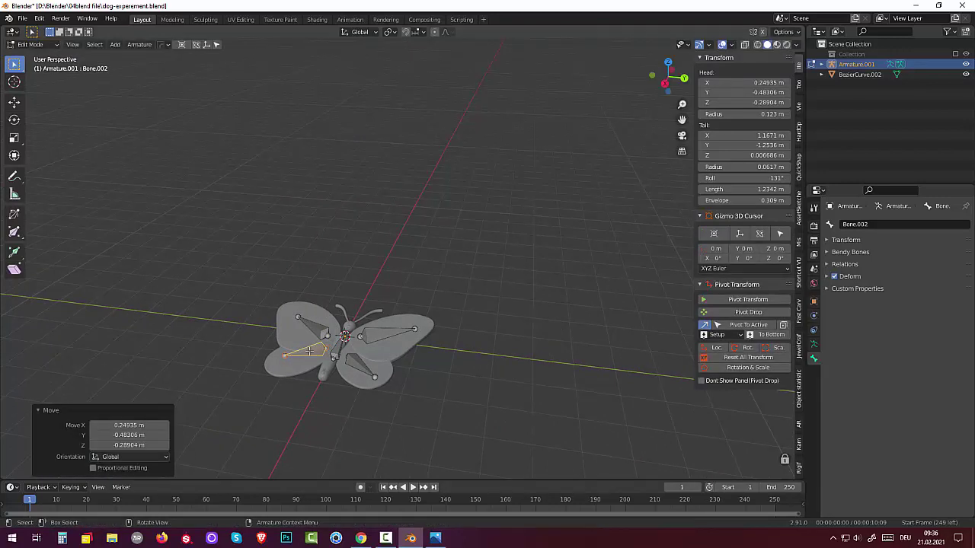
{"action": "middle_click_drag", "start_coordinate": [312, 332], "coordinate": [299, 307]}
{"action": "key", "text": "r"}
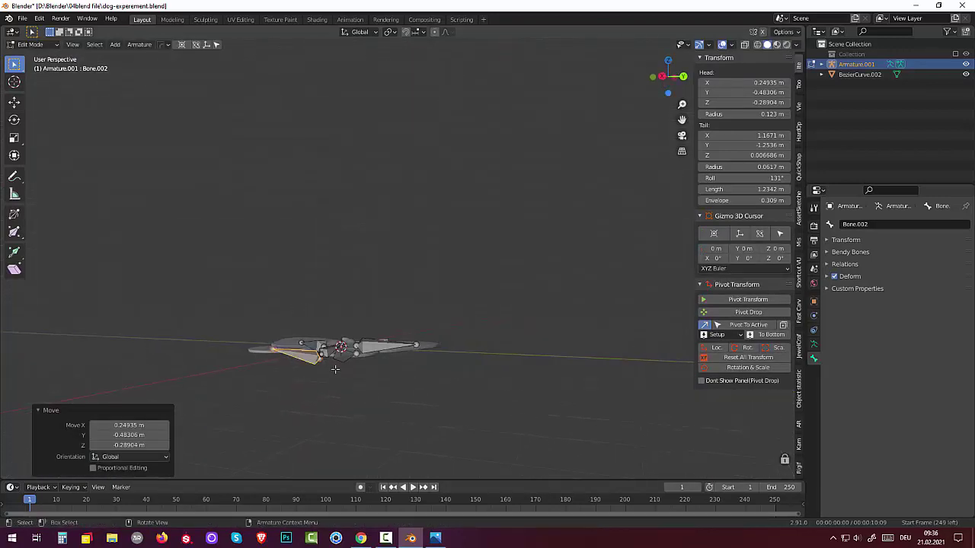
{"action": "left_click", "coordinate": [323, 358]}
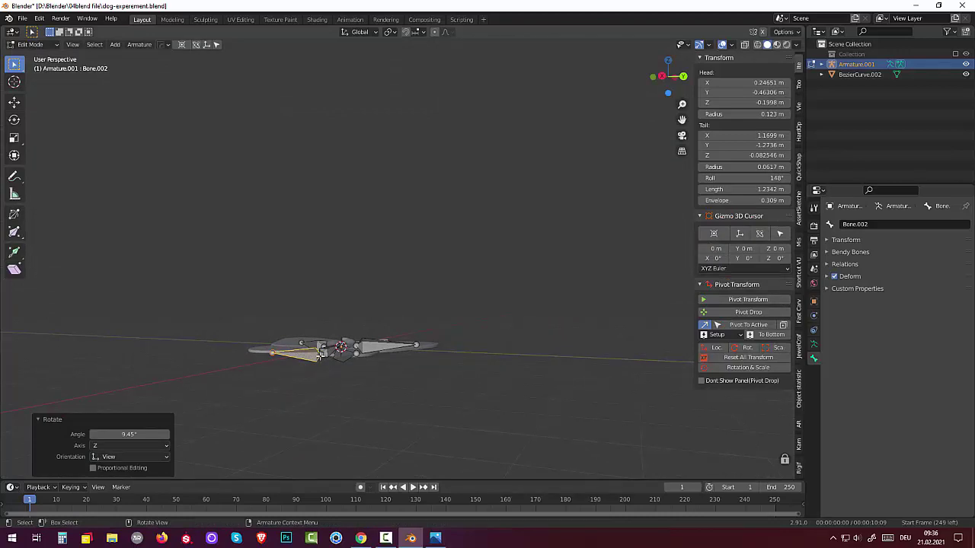
{"action": "key", "text": "g"}
{"action": "left_click", "coordinate": [320, 346]}
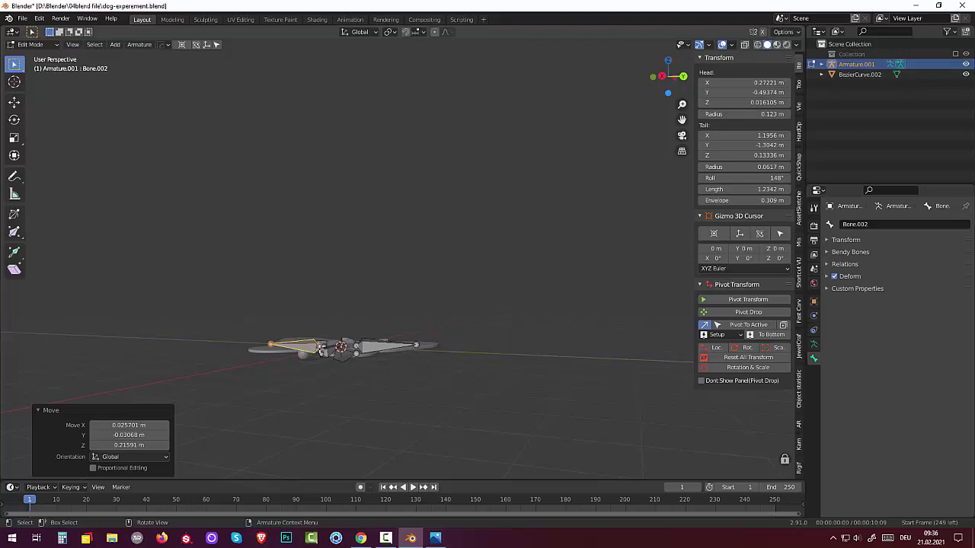
- Level Bone.002 with an 11.7° rotation and align it on the wing from top view
{"action": "key", "text": "r"}
{"action": "left_click", "coordinate": [323, 344]}
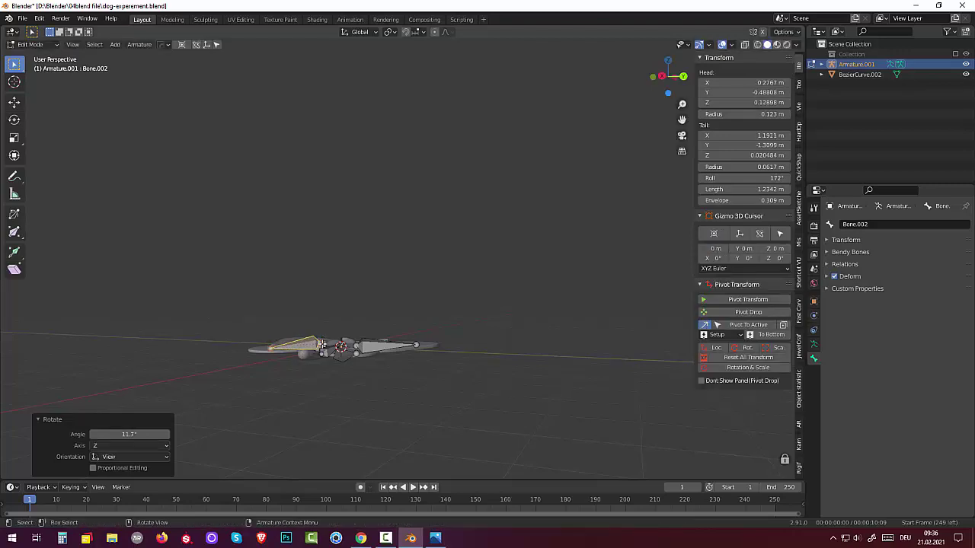
{"action": "mouse_move", "coordinate": [324, 344]}
{"action": "middle_mouse_down"}
{"action": "mouse_move", "coordinate": [453, 434]}
{"action": "mouse_move", "coordinate": [409, 403]}
{"action": "middle_mouse_up"}
{"action": "key", "text": "KP_7"}
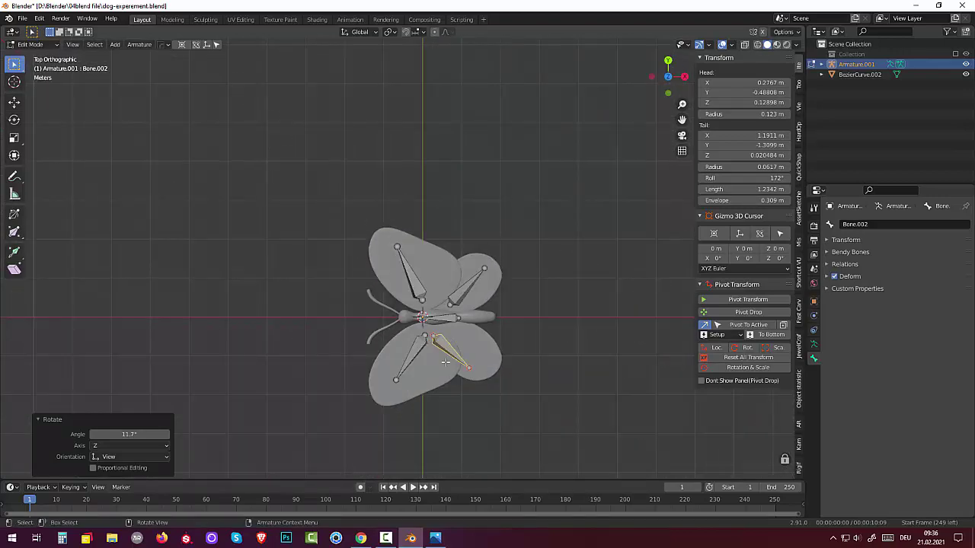
{"action": "key", "text": "g"}
{"action": "left_click", "coordinate": [466, 359]}
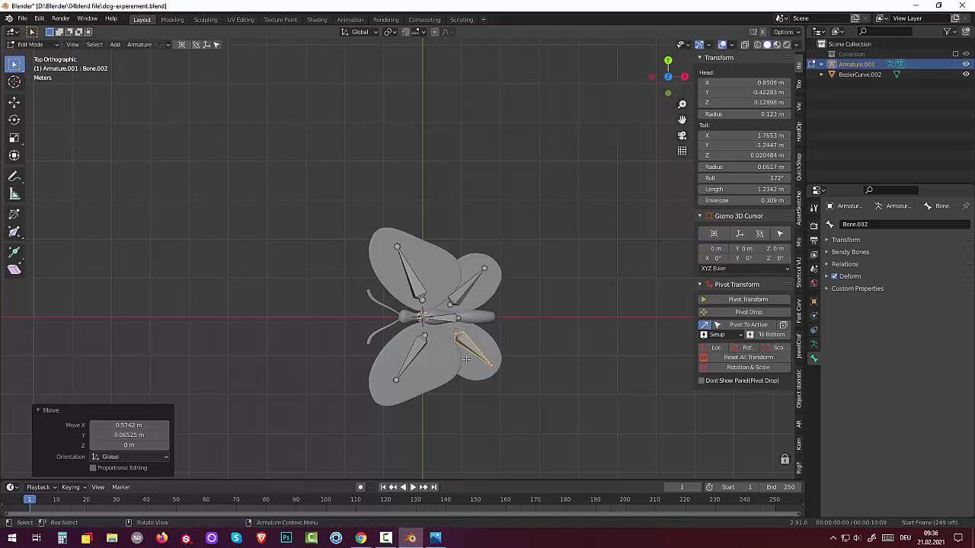
{"action": "left_click", "coordinate": [448, 319]}
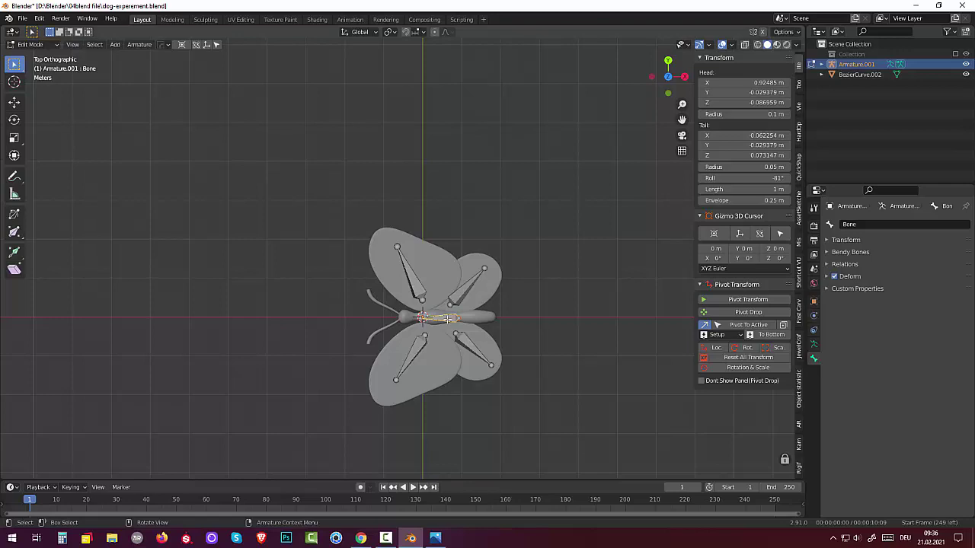
- Undo a body-bone move, then extrude Bone.003 from the body bone toward the head
{"action": "key", "text": "g"}
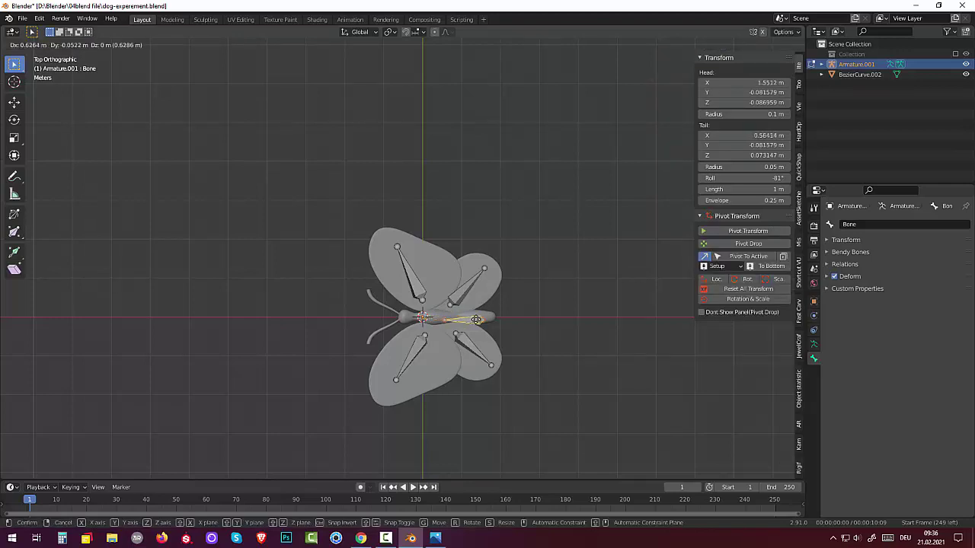
{"action": "left_click", "coordinate": [479, 317]}
{"action": "key", "text": "ctrl+z"}
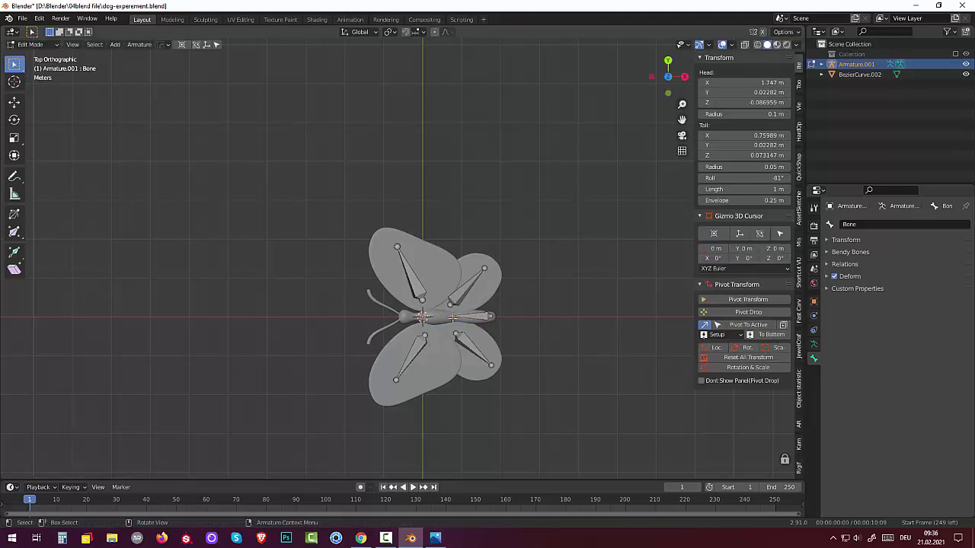
{"action": "key", "text": "e"}
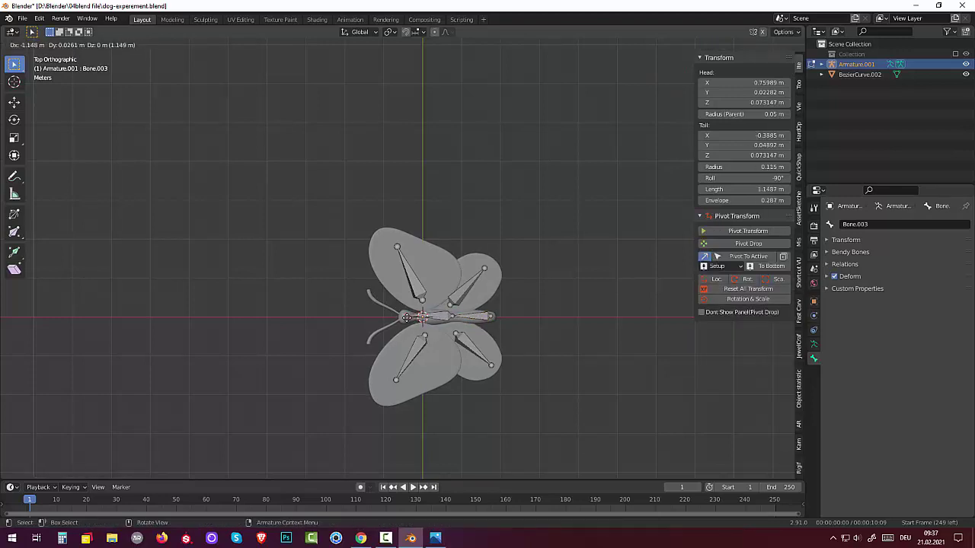
{"action": "left_click", "coordinate": [404, 317]}
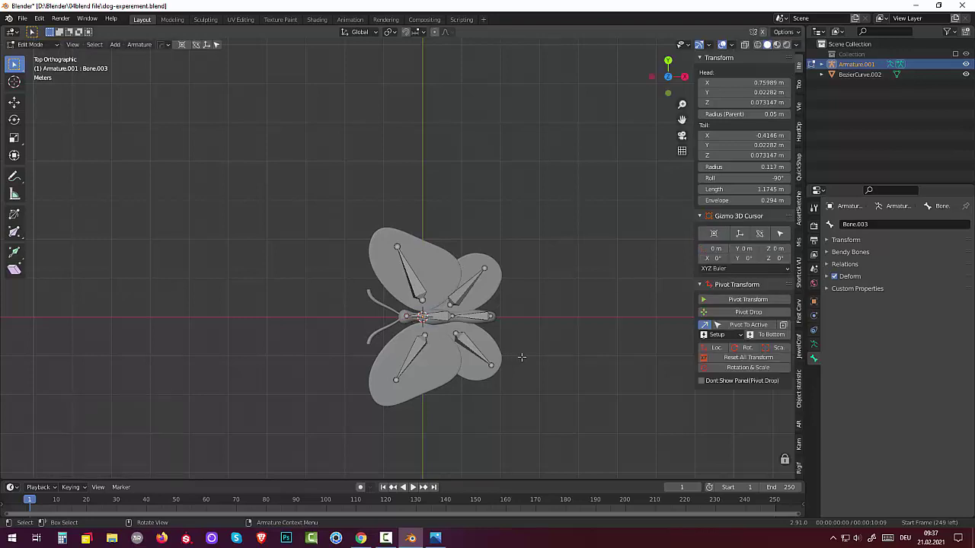
{"action": "mouse_move", "coordinate": [522, 357]}
{"action": "middle_mouse_down"}
{"action": "mouse_move", "coordinate": [420, 342]}
{"action": "mouse_move", "coordinate": [398, 323]}
{"action": "middle_mouse_up"}
- Parent both lower wing bones to the body bone with Keep Offset
{"action": "left_click", "coordinate": [381, 329]}
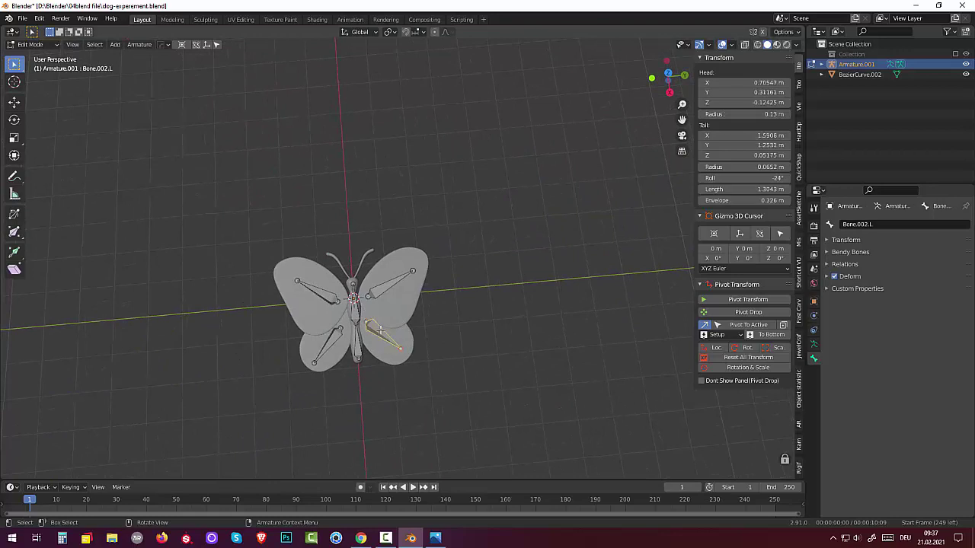
{"action": "left_click", "coordinate": [333, 336], "text": "shift"}
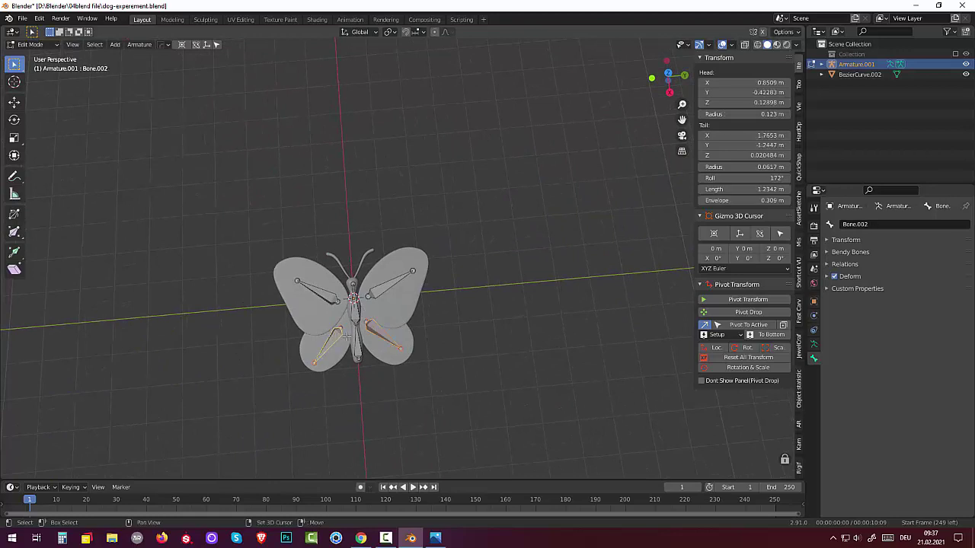
{"action": "left_click", "coordinate": [354, 308], "text": "shift"}
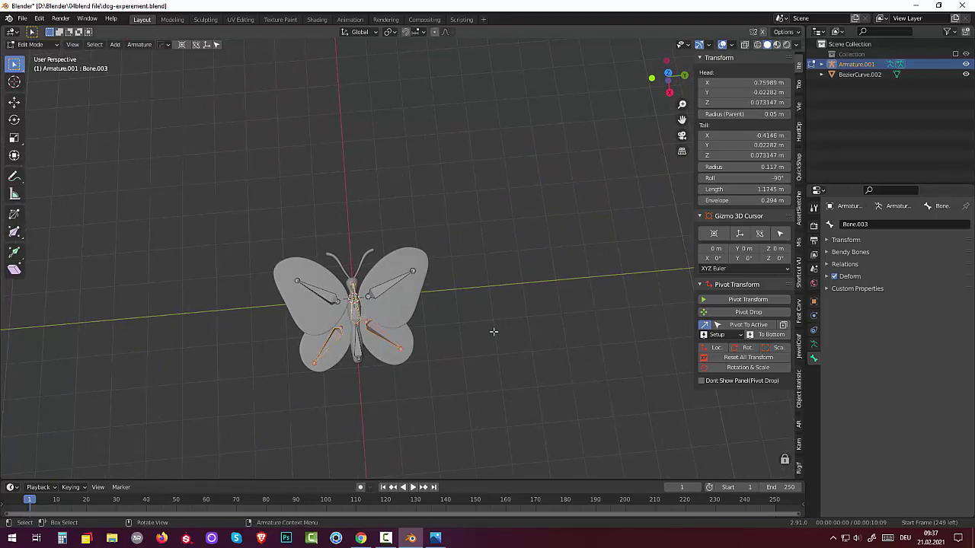
{"action": "key", "text": "ctrl+p"}
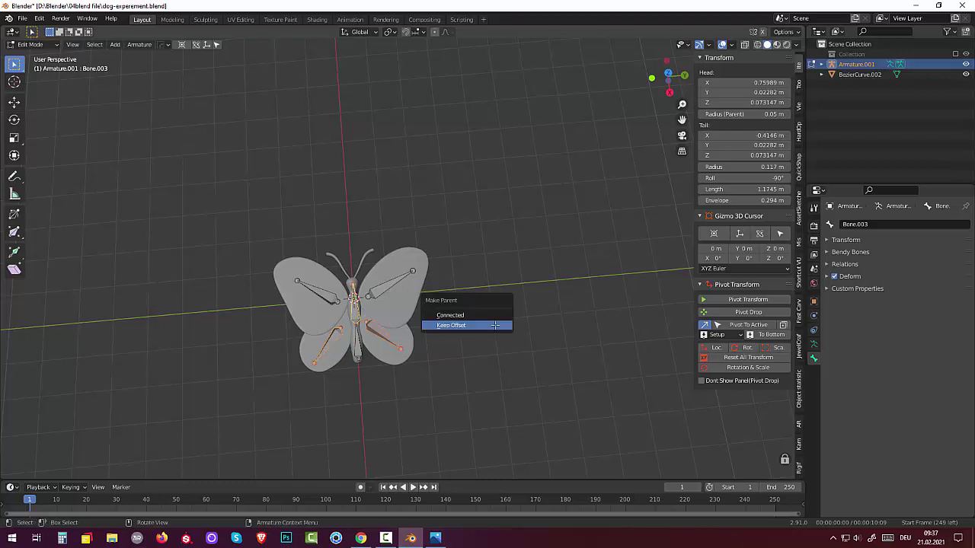
{"action": "left_click", "coordinate": [495, 329]}
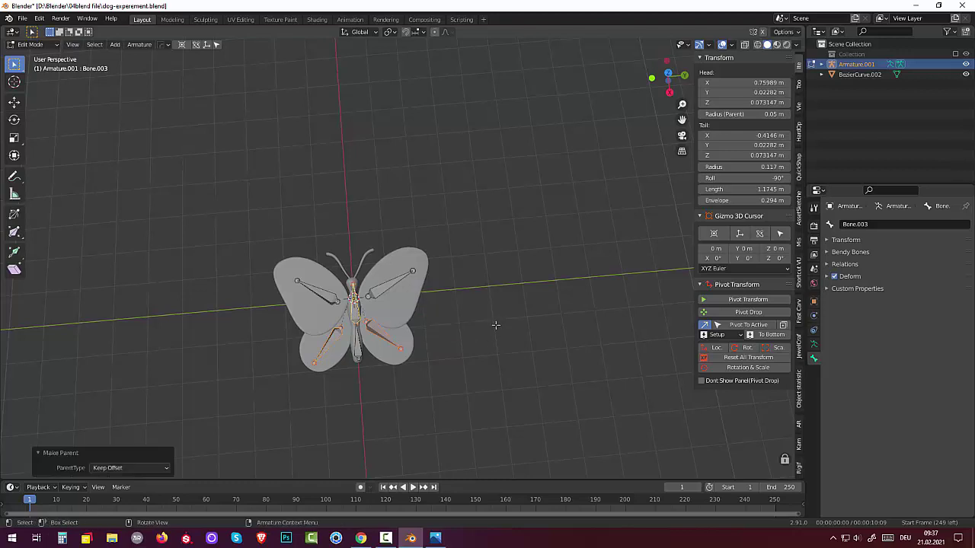
- Parent both upper wing bones to the body bone with Keep Offset
{"action": "left_click", "coordinate": [375, 291]}
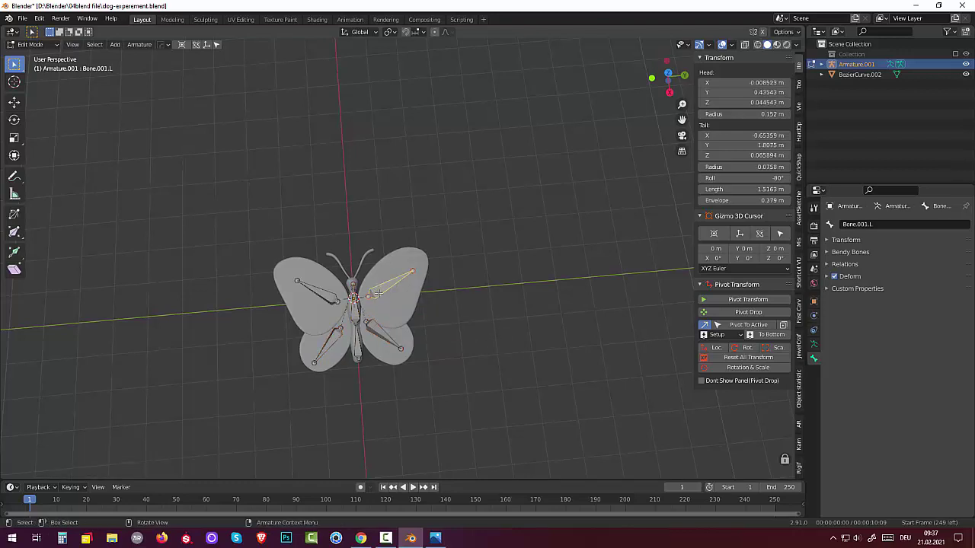
{"action": "left_click", "coordinate": [330, 296], "text": "shift"}
{"action": "left_click", "coordinate": [355, 312], "text": "shift"}
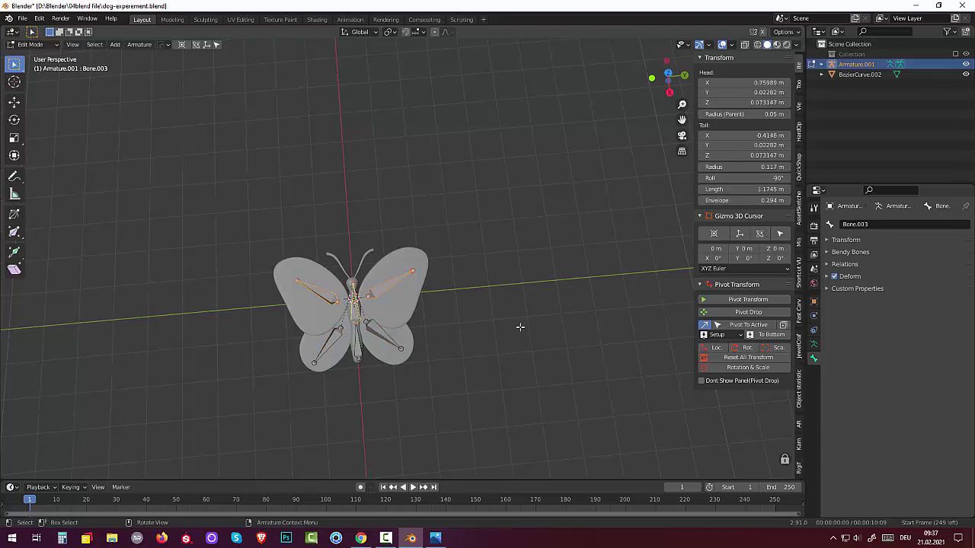
{"action": "key", "text": "ctrl+p"}
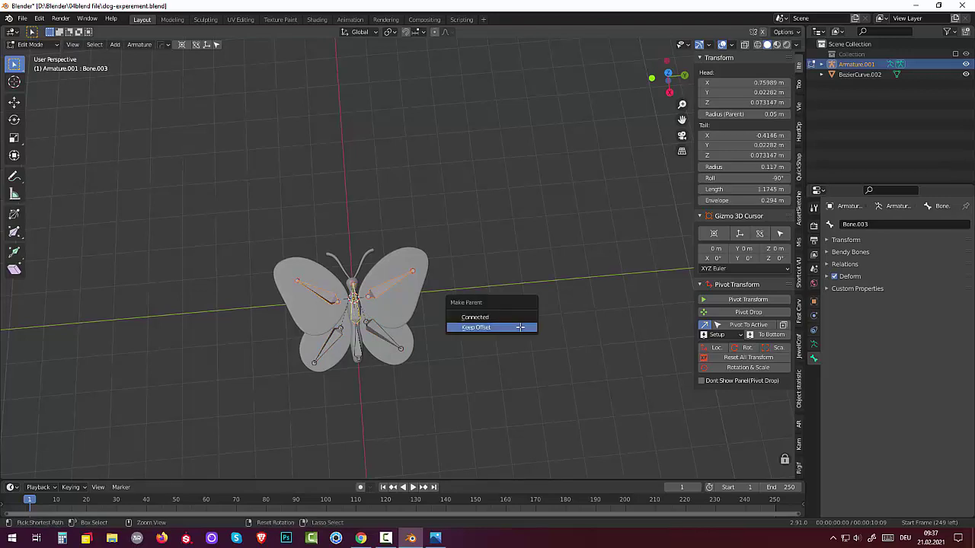
{"action": "left_click", "coordinate": [521, 329]}
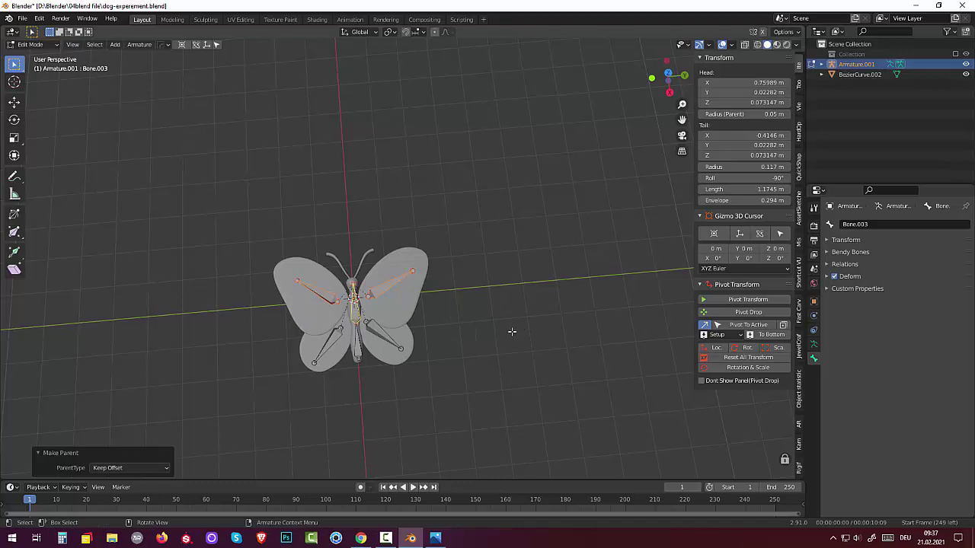
{"action": "left_click", "coordinate": [508, 337]}
{"action": "mouse_move", "coordinate": [510, 337]}
{"action": "middle_mouse_down"}
{"action": "mouse_move", "coordinate": [568, 276]}
{"action": "mouse_move", "coordinate": [551, 322]}
{"action": "mouse_move", "coordinate": [524, 332]}
{"action": "mouse_move", "coordinate": [440, 315]}
{"action": "middle_mouse_up"}
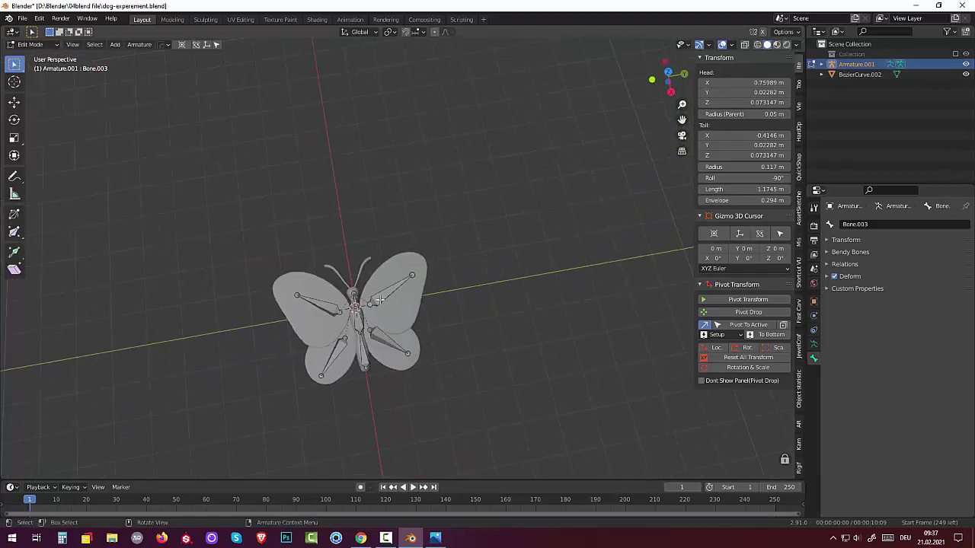
- Parent all four wing bones to the body bone using Connected
{"action": "left_click", "coordinate": [379, 300]}
{"action": "left_click", "coordinate": [330, 305], "text": "shift"}
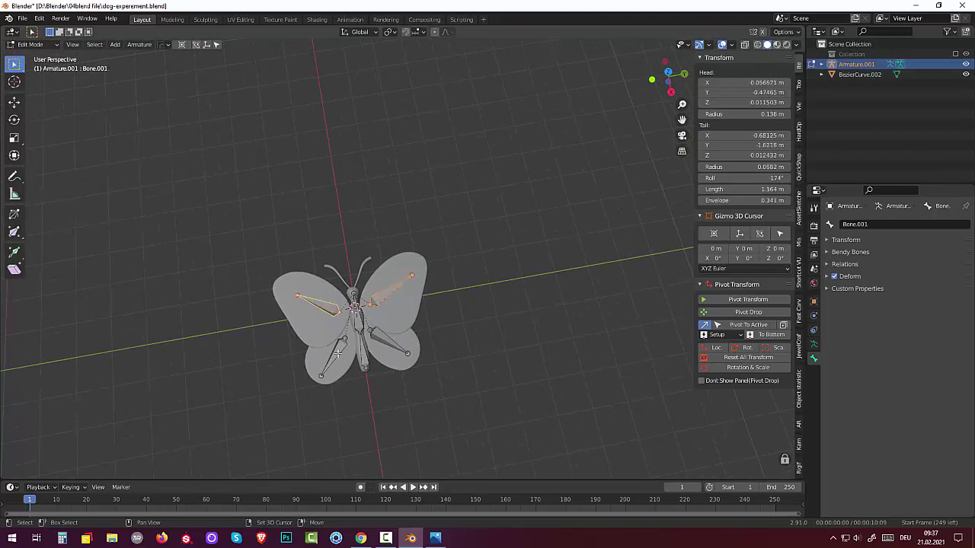
{"action": "left_click", "coordinate": [338, 354], "text": "shift"}
{"action": "left_click", "coordinate": [387, 342], "text": "shift"}
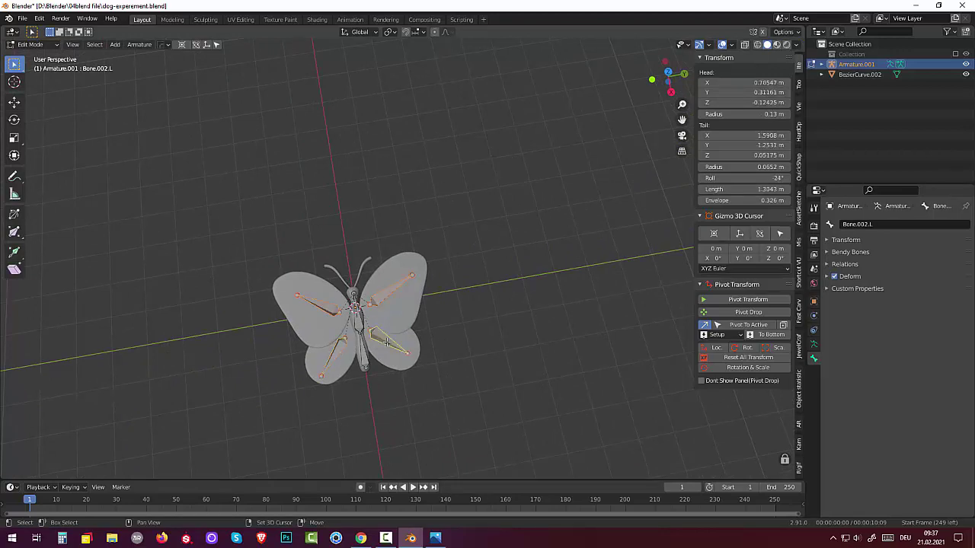
{"action": "left_click", "coordinate": [358, 325], "text": "shift"}
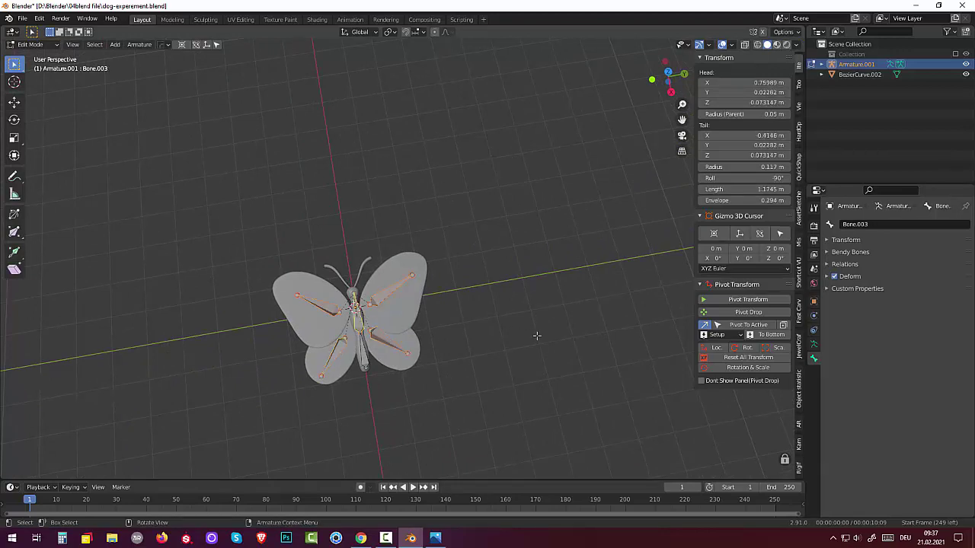
{"action": "key", "text": "ctrl+p"}
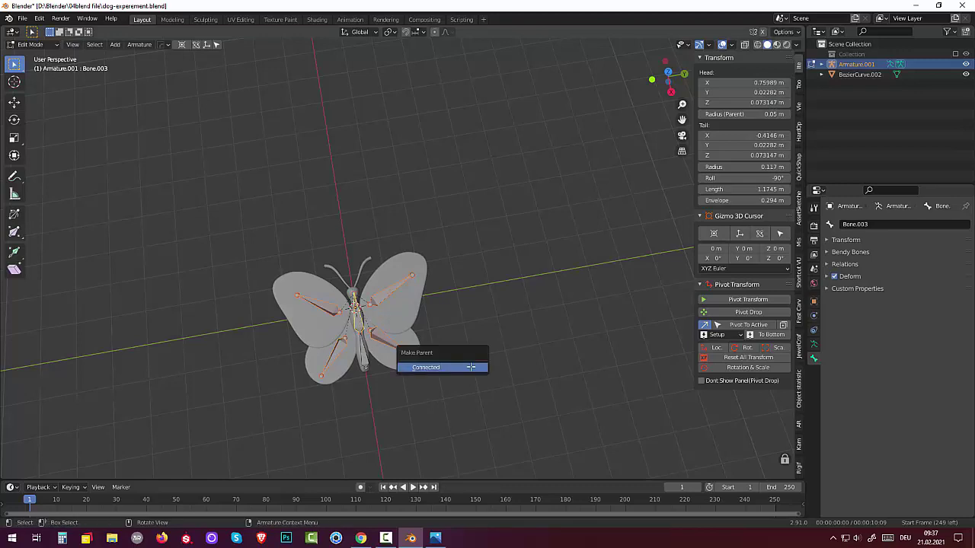
{"action": "left_click", "coordinate": [518, 311]}
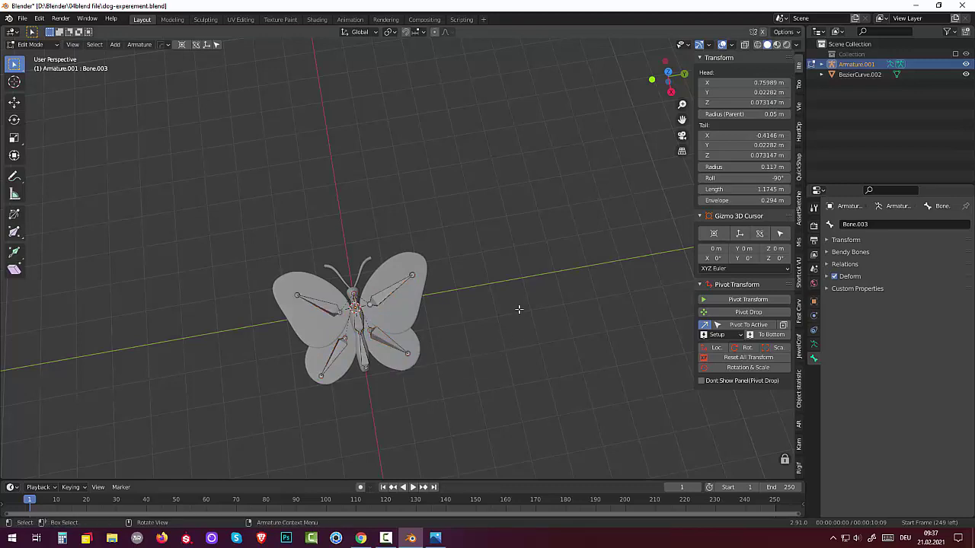
{"action": "mouse_move", "coordinate": [521, 310]}
{"action": "middle_mouse_down"}
{"action": "mouse_move", "coordinate": [577, 289]}
{"action": "mouse_move", "coordinate": [609, 251]}
{"action": "mouse_move", "coordinate": [587, 318]}
{"action": "mouse_move", "coordinate": [543, 322]}
{"action": "mouse_move", "coordinate": [504, 291]}
{"action": "middle_mouse_up"}
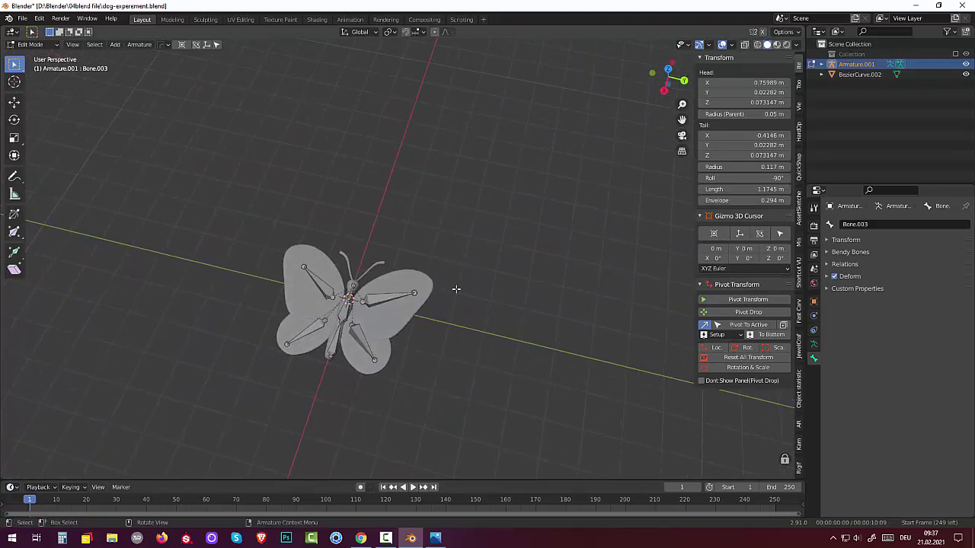
{"action": "left_click", "coordinate": [326, 288]}
- In Object Mode, bind the butterfly curve to the armature with automatic weights, then enter Pose Mode
{"action": "left_click", "coordinate": [38, 45]}
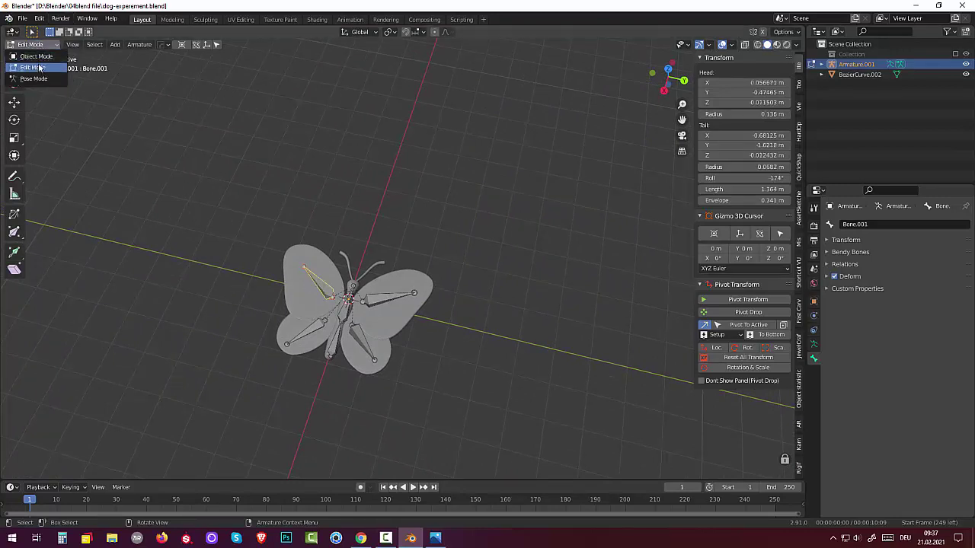
{"action": "left_click", "coordinate": [38, 57]}
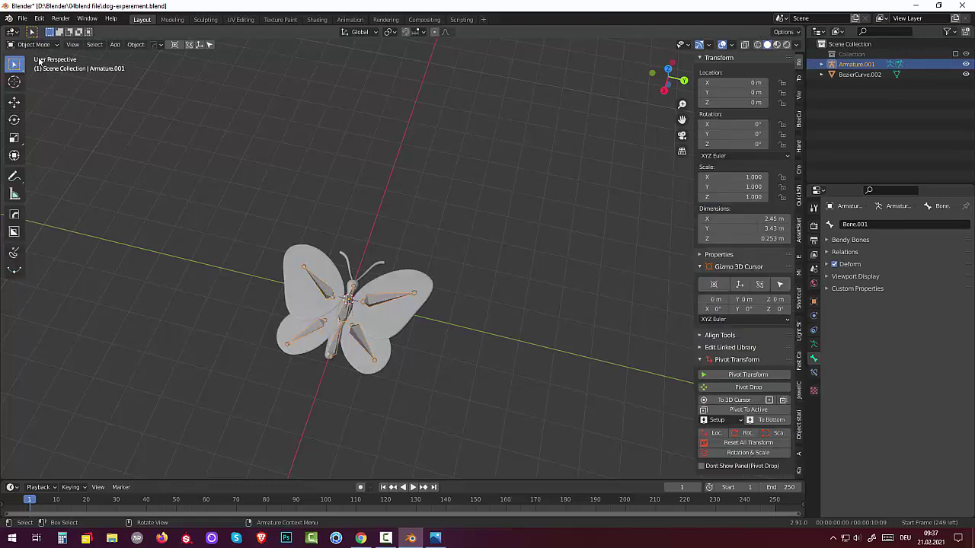
{"action": "left_click", "coordinate": [395, 286]}
{"action": "left_click", "coordinate": [377, 303], "text": "shift"}
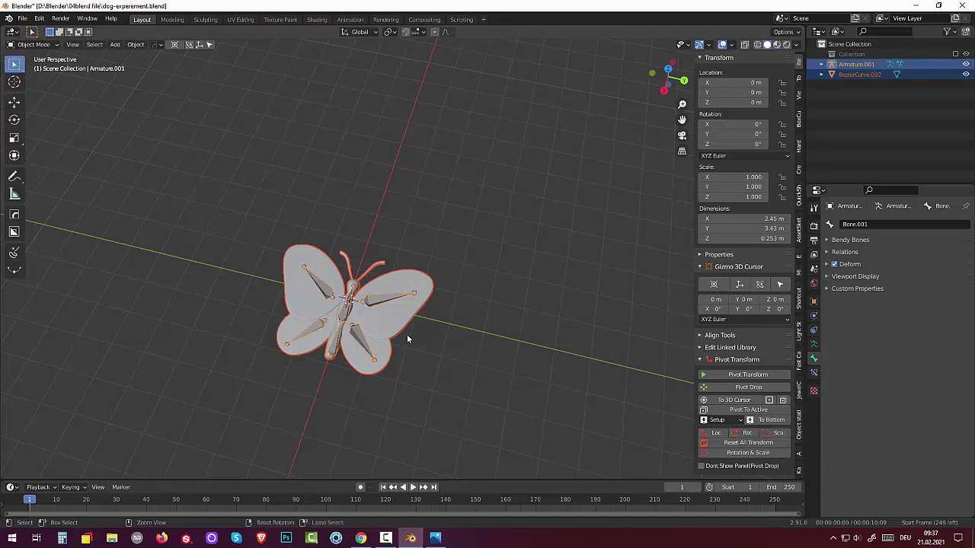
{"action": "key", "text": "ctrl+p"}
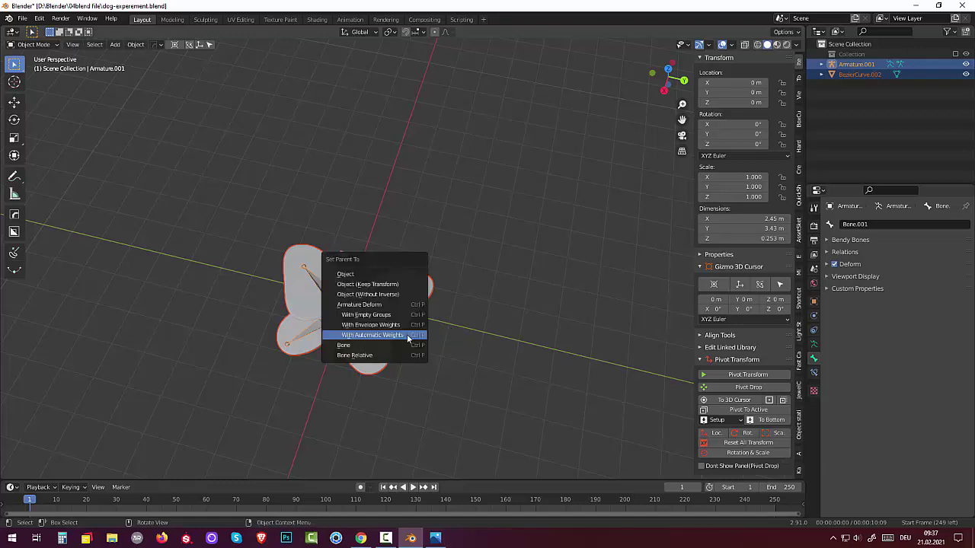
{"action": "left_click", "coordinate": [406, 335]}
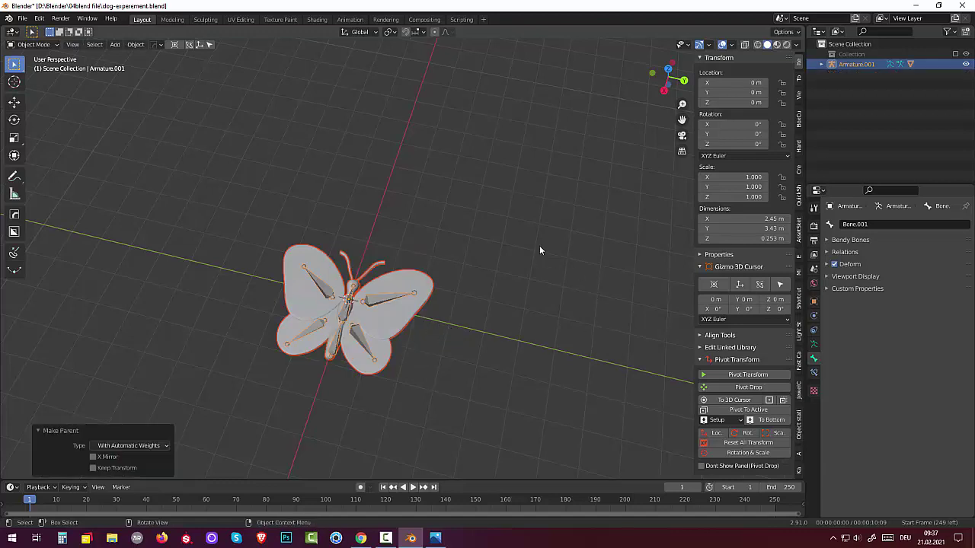
{"action": "left_click", "coordinate": [33, 45]}
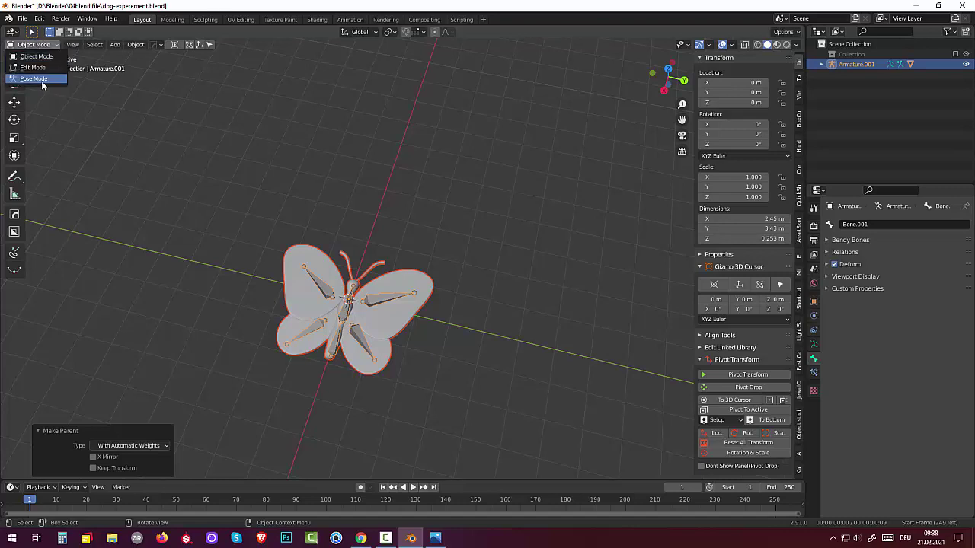
{"action": "left_click", "coordinate": [42, 80]}
{"action": "mouse_move", "coordinate": [550, 229]}
{"action": "middle_mouse_down"}
{"action": "mouse_move", "coordinate": [591, 201]}
{"action": "mouse_move", "coordinate": [577, 176]}
{"action": "middle_mouse_up"}
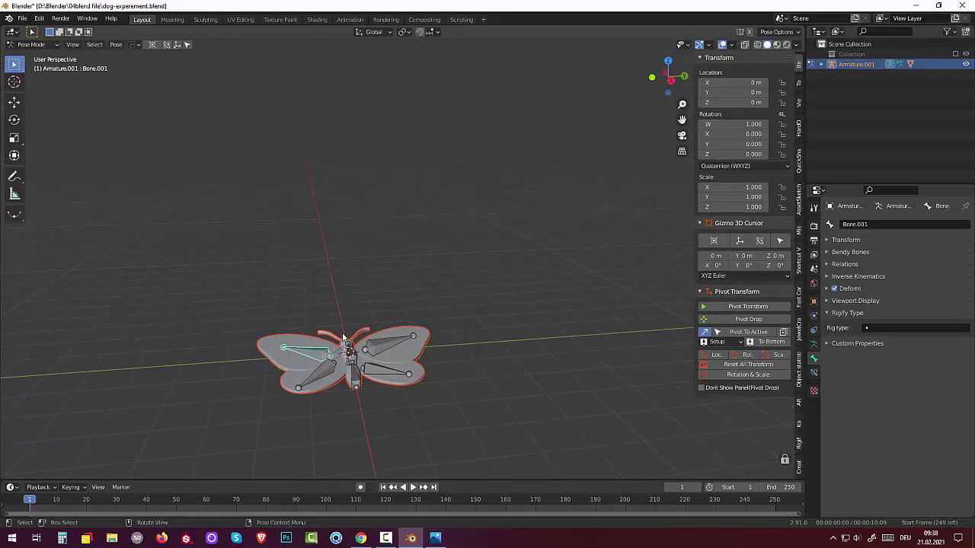
- Rotate the selected wing bone and lift the upper-right wing bone
{"action": "key", "text": "r"}
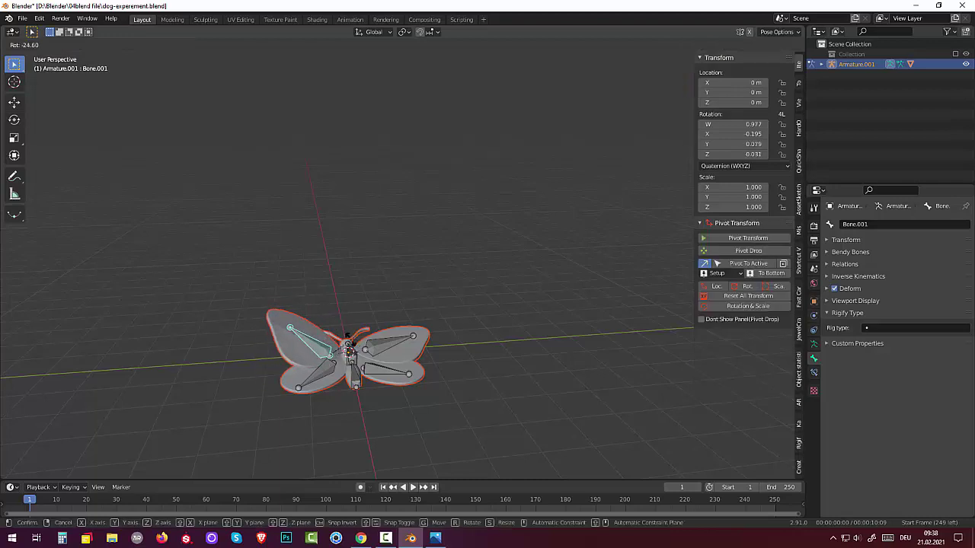
{"action": "left_click", "coordinate": [373, 347]}
{"action": "left_click", "coordinate": [373, 348]}
{"action": "key", "text": "r"}
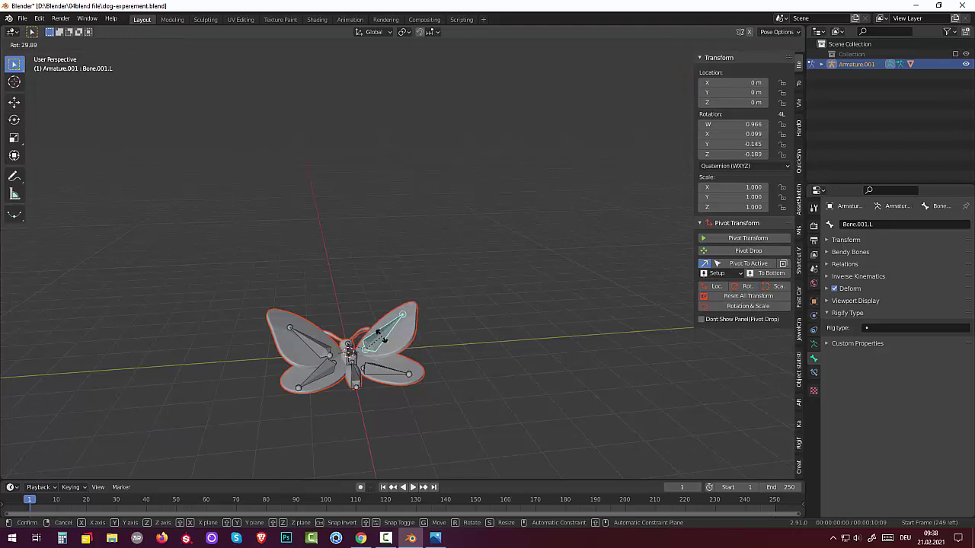
{"action": "left_click", "coordinate": [382, 340]}
{"action": "mouse_move", "coordinate": [427, 350]}
{"action": "middle_mouse_down"}
{"action": "mouse_move", "coordinate": [638, 257]}
{"action": "mouse_move", "coordinate": [624, 336]}
{"action": "mouse_move", "coordinate": [488, 394]}
{"action": "middle_mouse_up"}
- Rotate the lower-right wing bone, then try rotating the body bone and cancel
{"action": "left_click", "coordinate": [447, 392]}
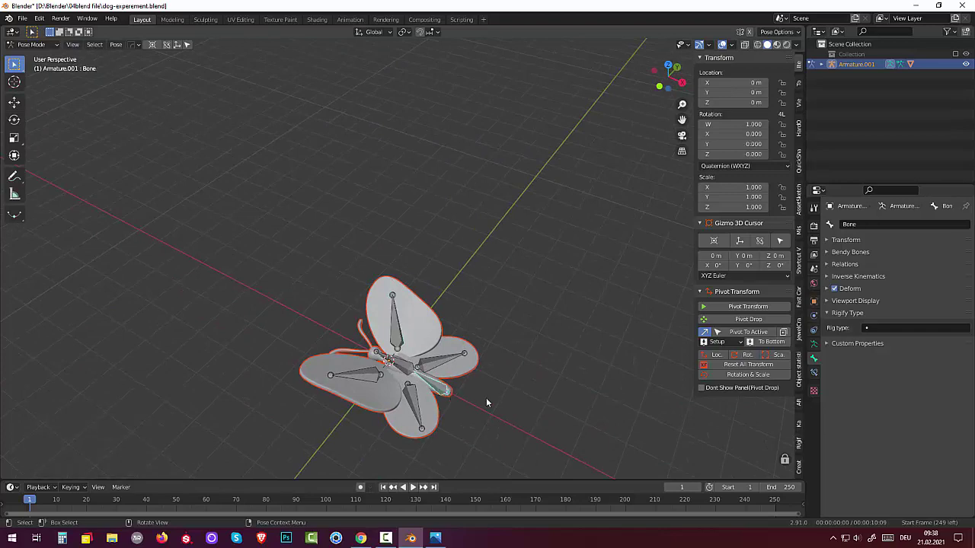
{"action": "key", "text": "r"}
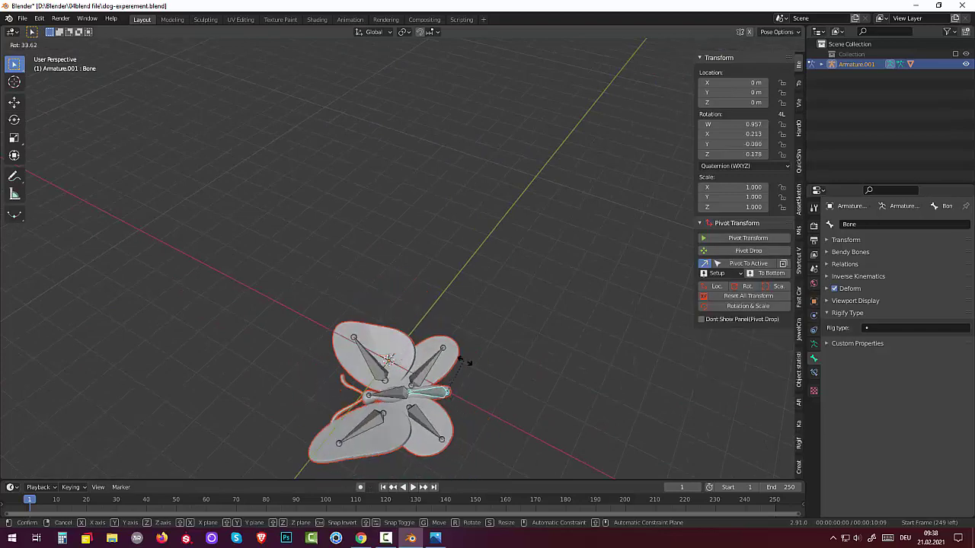
{"action": "left_click", "coordinate": [487, 367]}
{"action": "left_click", "coordinate": [404, 367]}
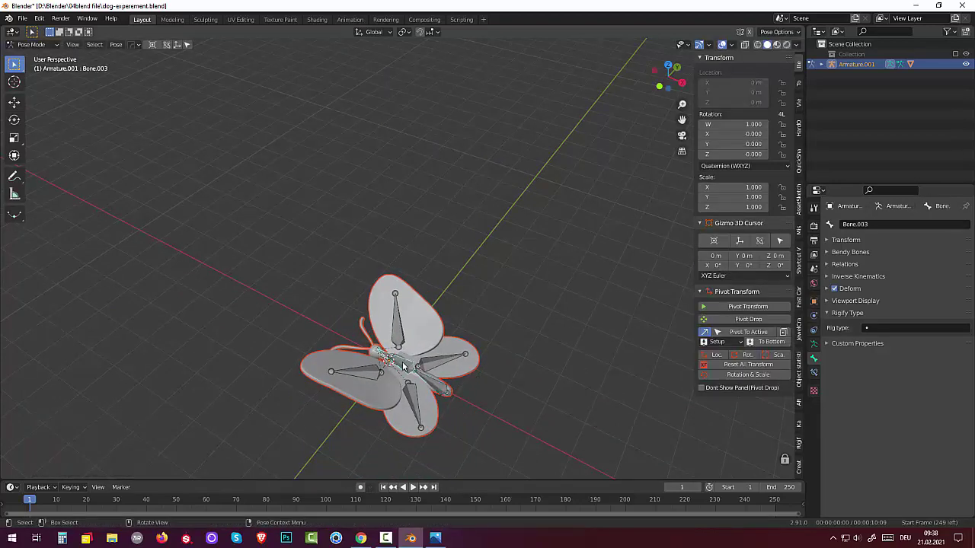
{"action": "key", "text": "r"}
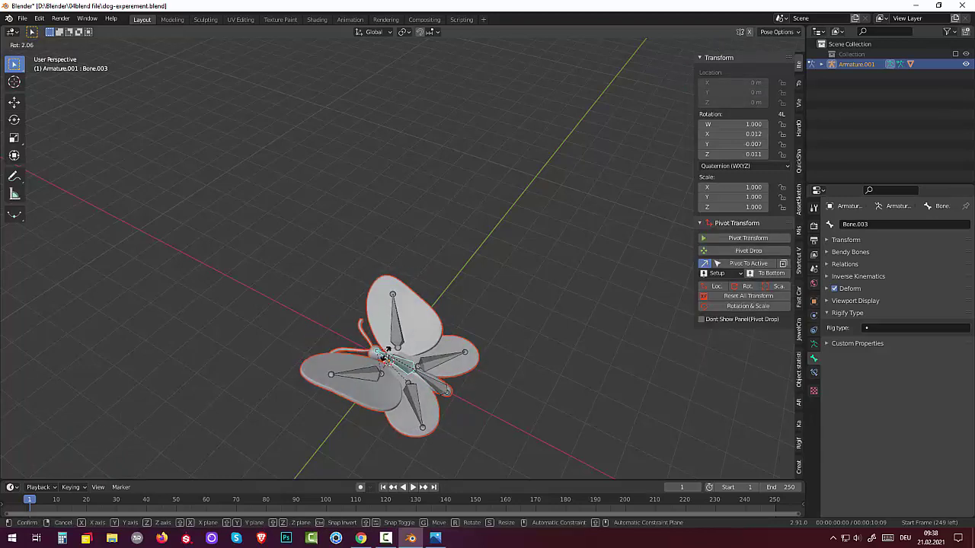
{"action": "right_click", "coordinate": [387, 352]}
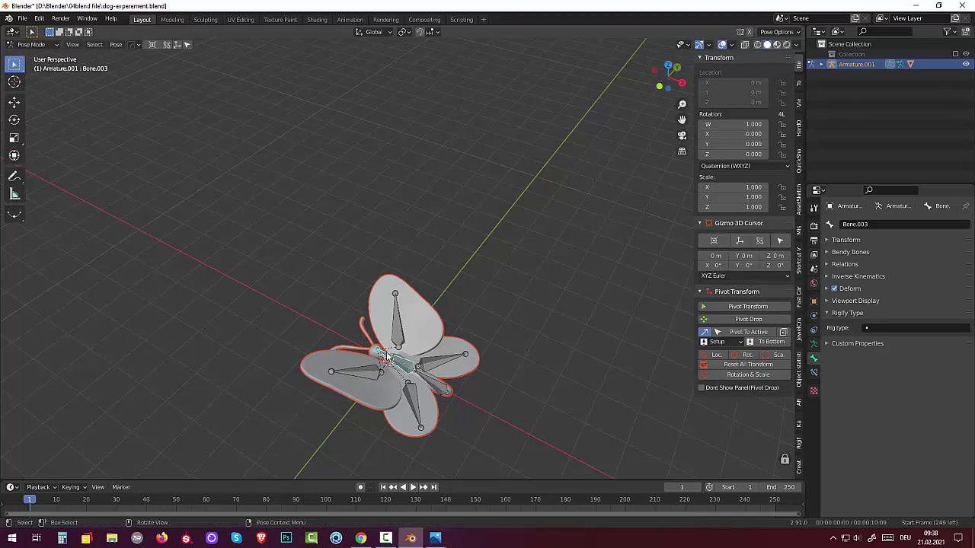
{"action": "mouse_move", "coordinate": [455, 348]}
{"action": "middle_mouse_down"}
{"action": "mouse_move", "coordinate": [533, 269]}
{"action": "mouse_move", "coordinate": [410, 320]}
{"action": "mouse_move", "coordinate": [417, 284]}
{"action": "mouse_move", "coordinate": [381, 344]}
{"action": "middle_mouse_up"}
- Nudge and rotate Bone.002.L, then rotate Bone.002 by -3.88°
{"action": "left_click", "coordinate": [372, 372]}
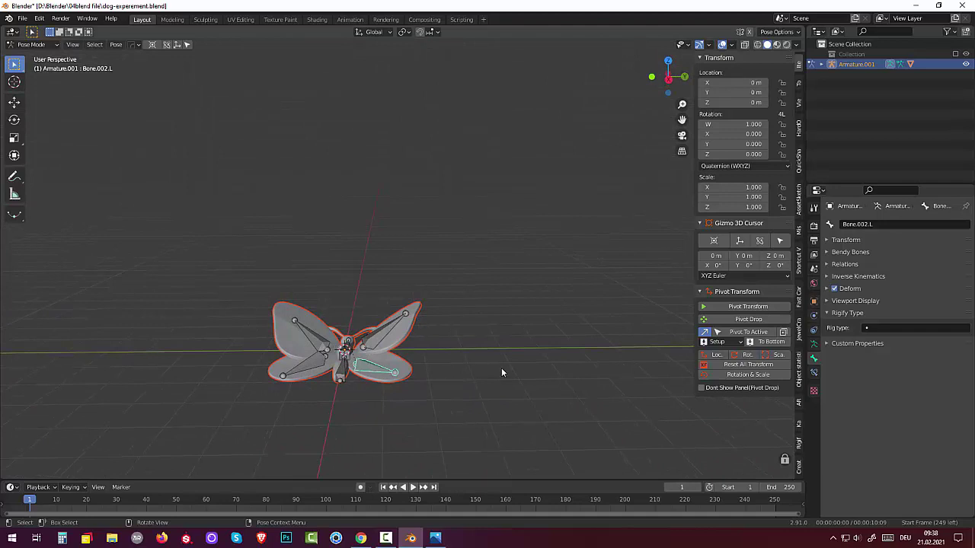
{"action": "key", "text": "r"}
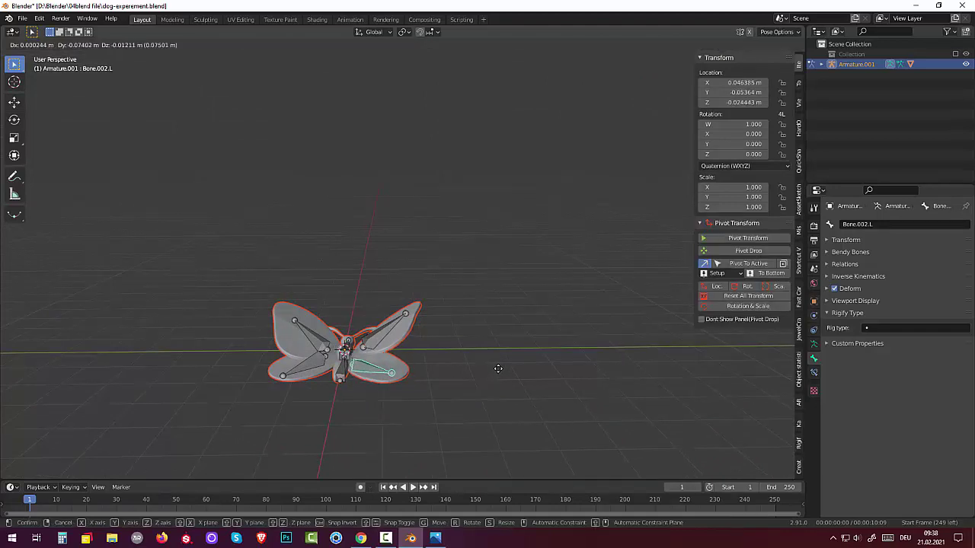
{"action": "left_click", "coordinate": [500, 371]}
{"action": "key", "text": "r"}
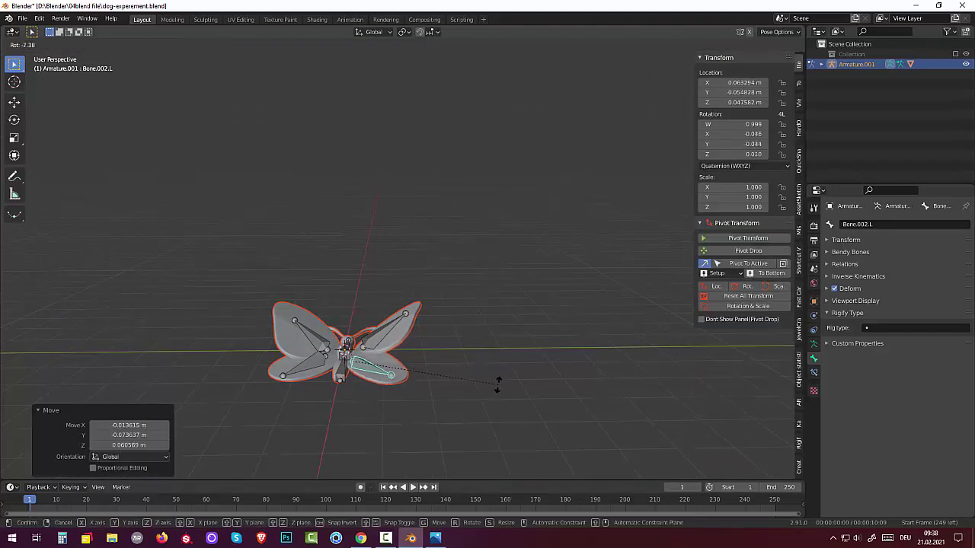
{"action": "left_click", "coordinate": [487, 371]}
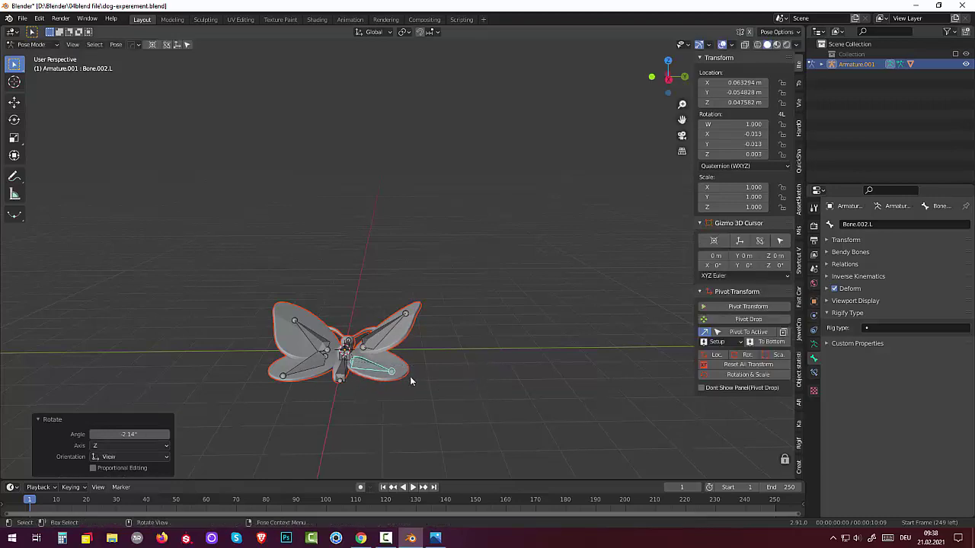
{"action": "left_click", "coordinate": [312, 374]}
{"action": "key", "text": "r"}
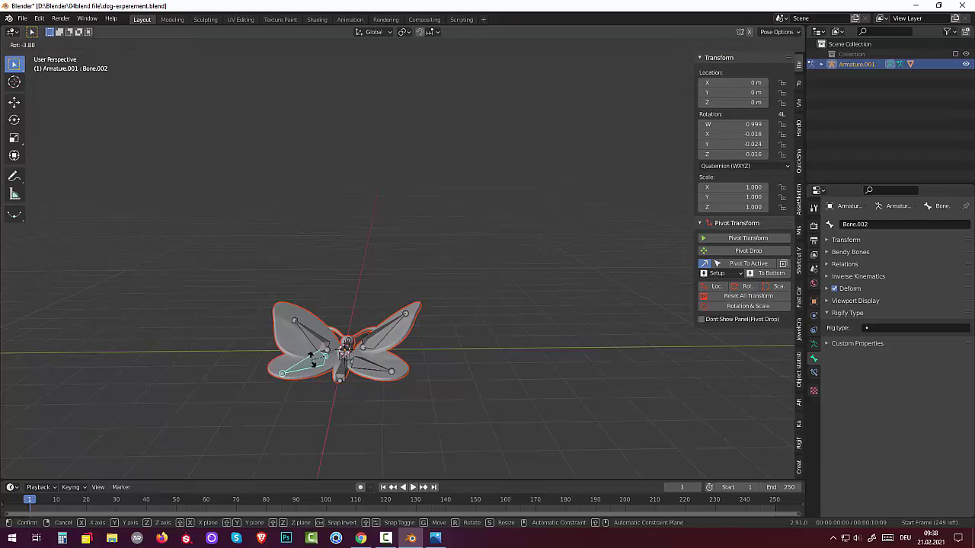
{"action": "left_click", "coordinate": [463, 395]}
{"action": "mouse_move", "coordinate": [468, 374]}
{"action": "middle_mouse_down"}
{"action": "mouse_move", "coordinate": [546, 431]}
{"action": "mouse_move", "coordinate": [599, 391]}
{"action": "mouse_move", "coordinate": [594, 339]}
{"action": "mouse_move", "coordinate": [579, 333]}
{"action": "mouse_move", "coordinate": [576, 386]}
{"action": "mouse_move", "coordinate": [503, 433]}
{"action": "mouse_move", "coordinate": [483, 410]}
{"action": "mouse_move", "coordinate": [492, 392]}
{"action": "middle_mouse_up"}
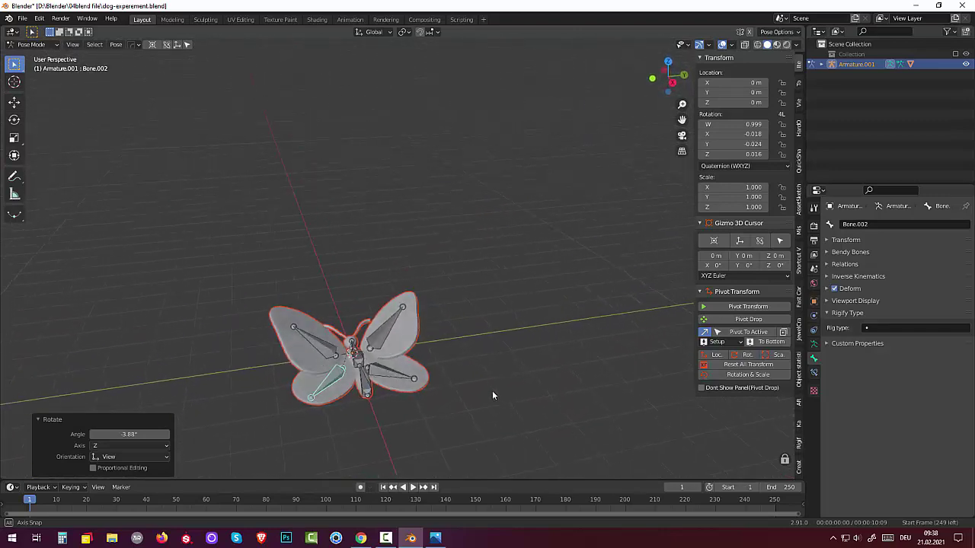
{"action": "left_click", "coordinate": [45, 45]}
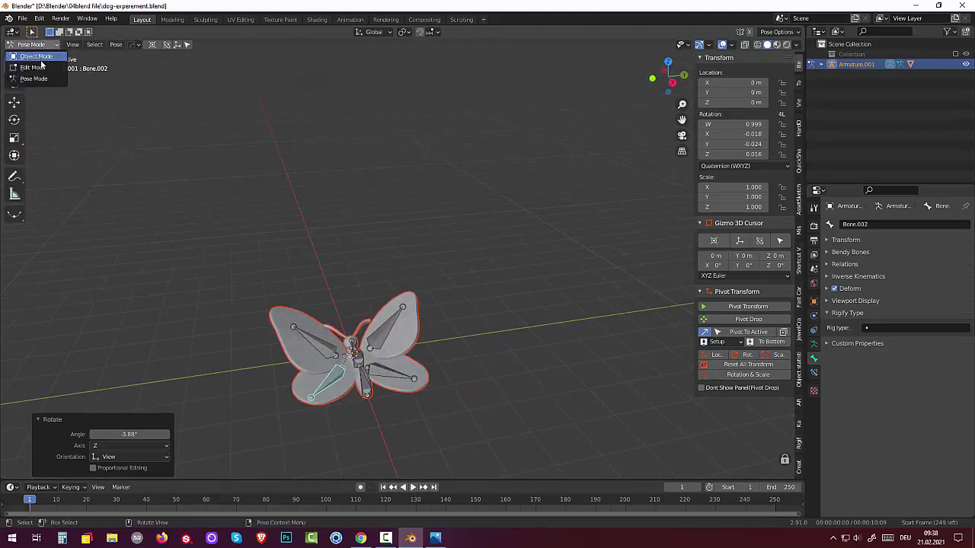
- Return to Object Mode and raise the butterfly rig about 5.3 m
{"action": "left_click", "coordinate": [41, 60]}
{"action": "middle_click_drag", "start_coordinate": [452, 225], "coordinate": [484, 219]}
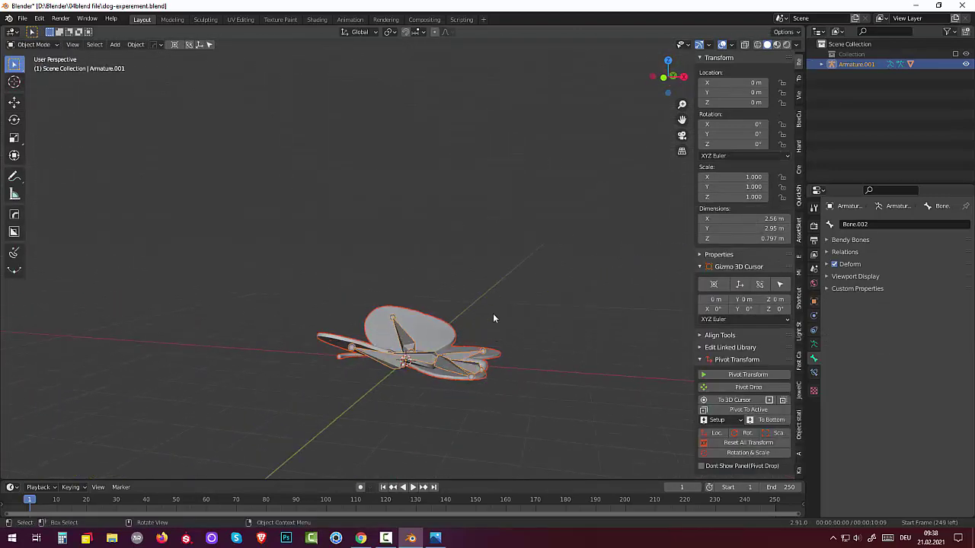
{"action": "key", "text": "g"}
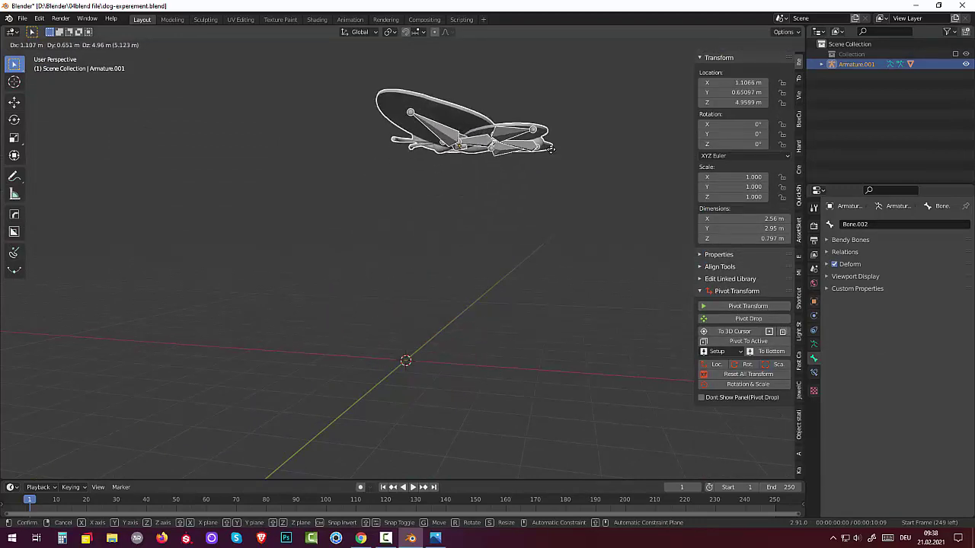
{"action": "left_click", "coordinate": [552, 144]}
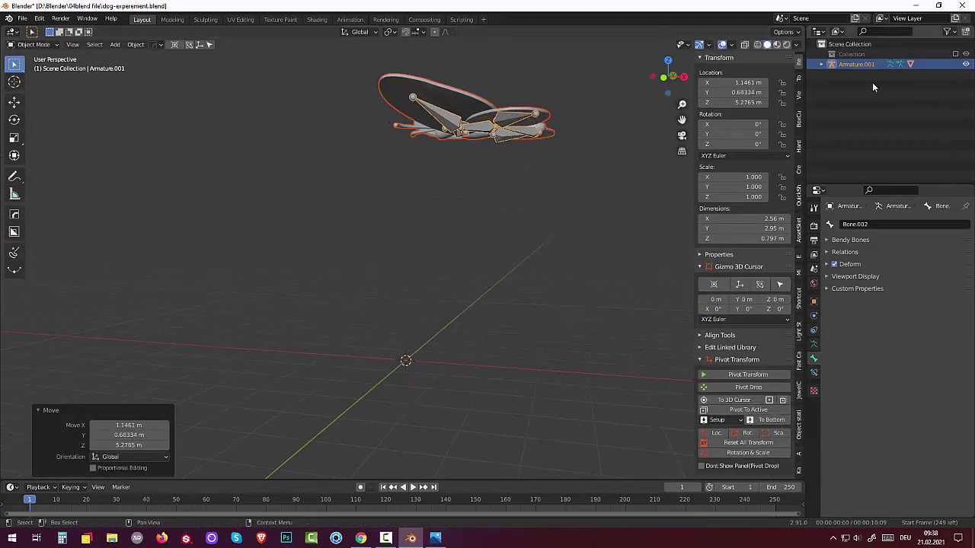
- Expand Armature.001 and BezierCurve.002 in the Outliner to inspect modifiers and vertex groups
{"action": "left_click", "coordinate": [821, 64]}
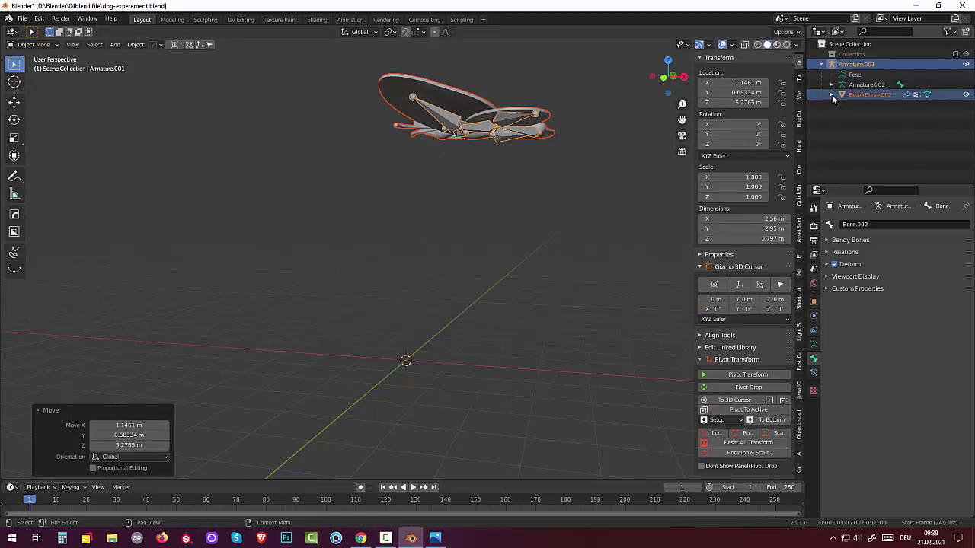
{"action": "left_click", "coordinate": [831, 94]}
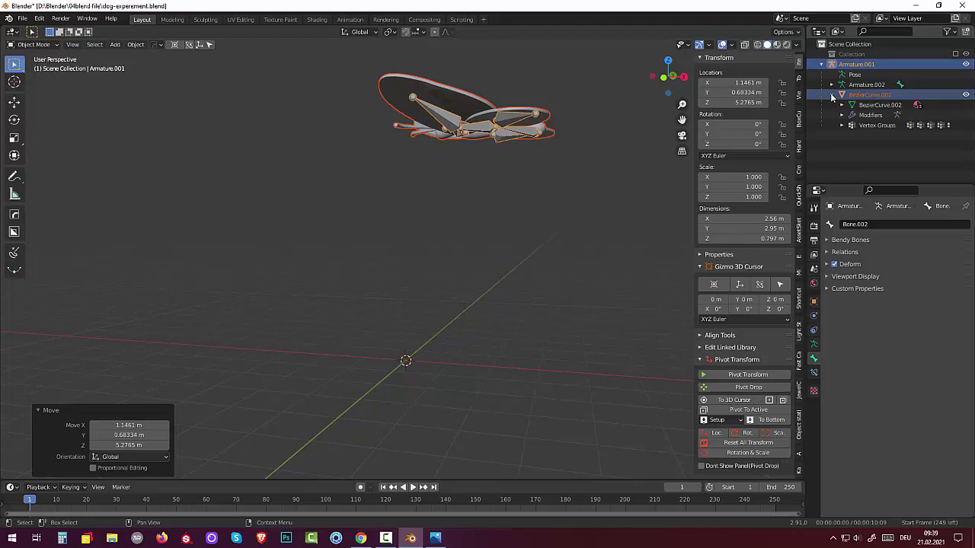
{"action": "left_click", "coordinate": [573, 275]}
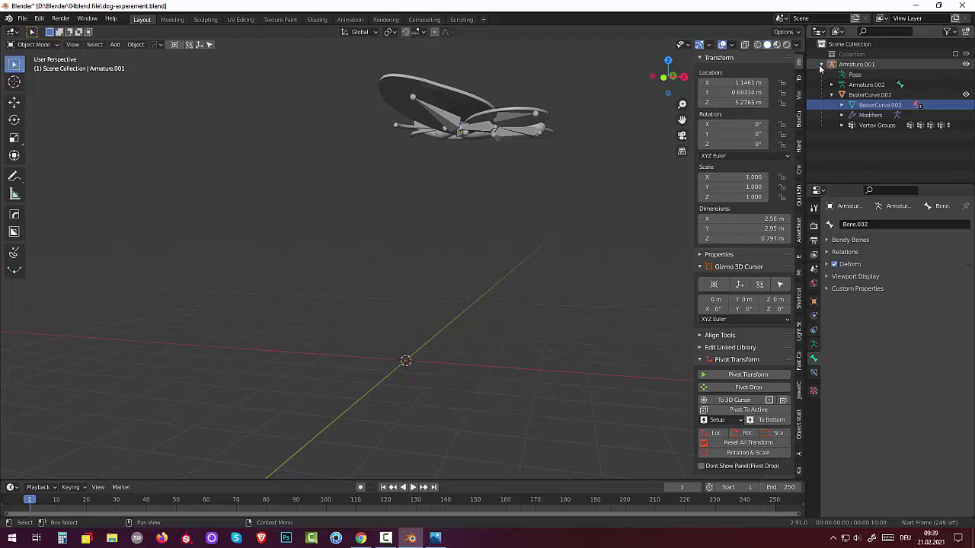
{"action": "left_click", "coordinate": [842, 115]}
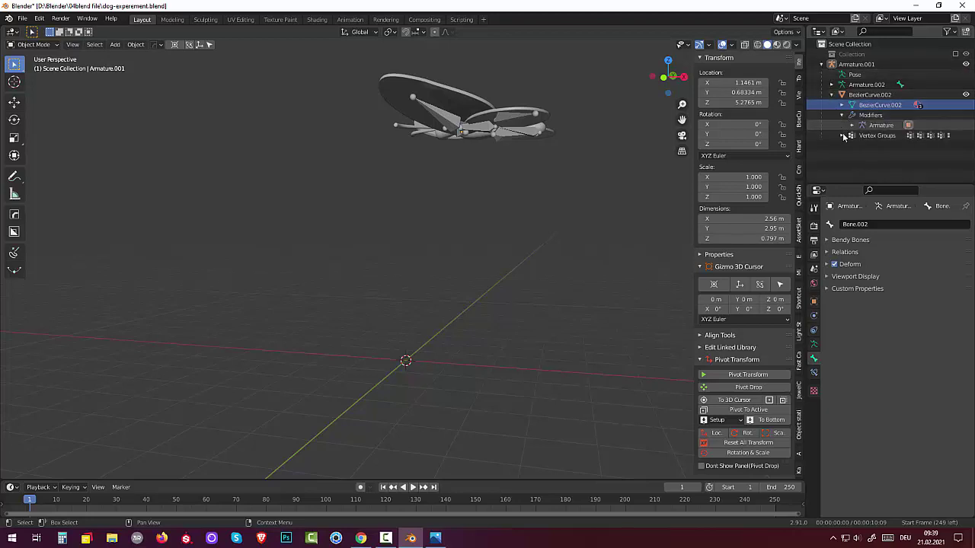
{"action": "left_click", "coordinate": [842, 136]}
{"action": "left_click", "coordinate": [874, 146]}
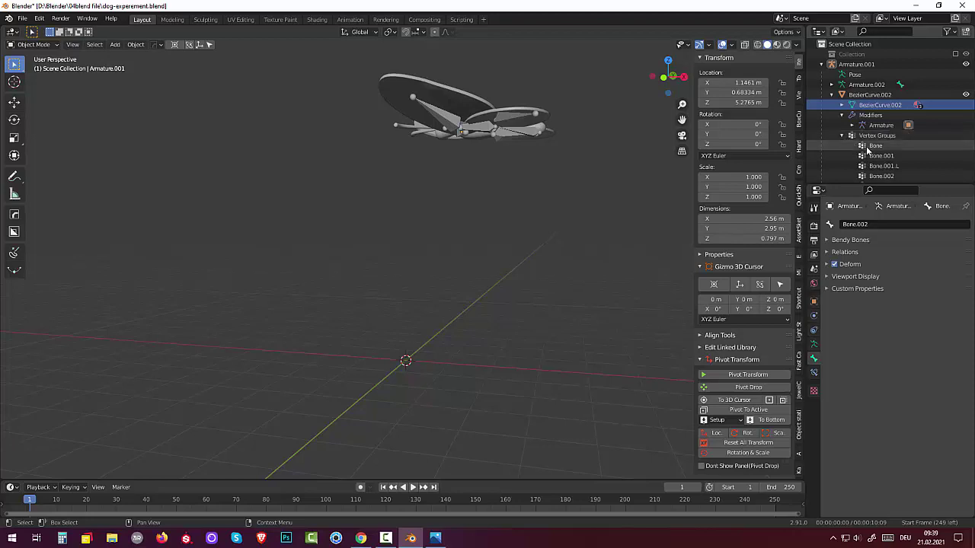
{"action": "left_click", "coordinate": [478, 258]}
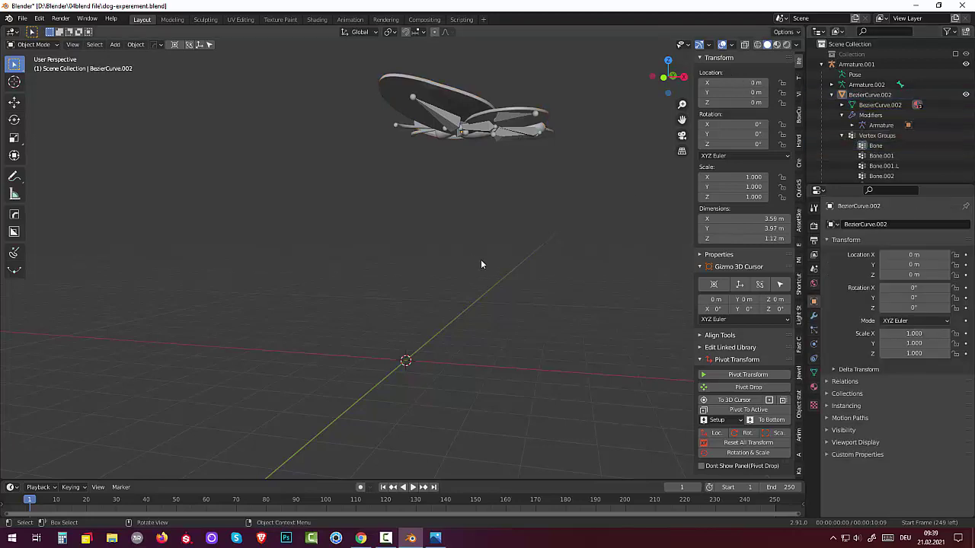
{"action": "mouse_move", "coordinate": [480, 259]}
{"action": "middle_mouse_down"}
{"action": "mouse_move", "coordinate": [525, 332]}
{"action": "mouse_move", "coordinate": [438, 296]}
{"action": "mouse_move", "coordinate": [475, 277]}
{"action": "middle_mouse_up"}
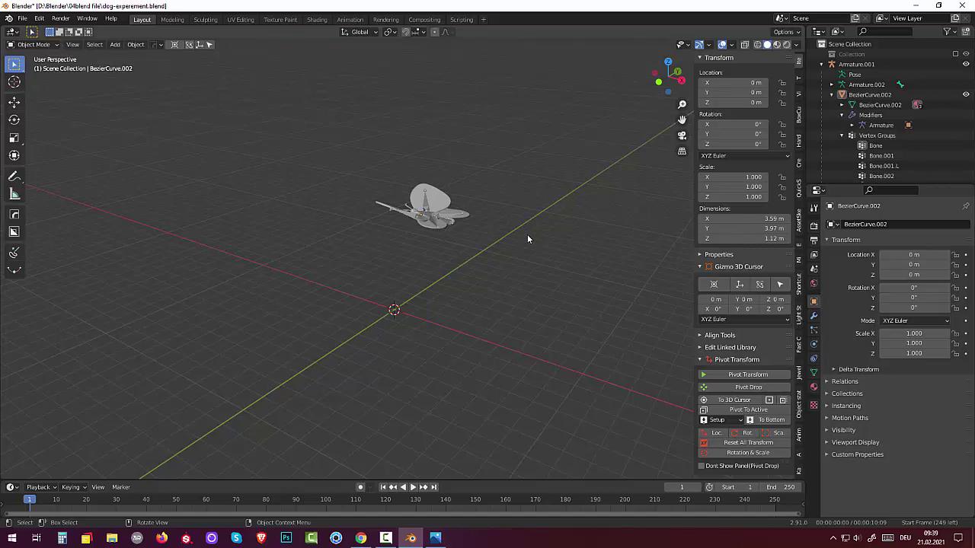
{"action": "mouse_move", "coordinate": [555, 236]}
{"action": "middle_mouse_down"}
{"action": "mouse_move", "coordinate": [562, 234]}
{"action": "mouse_move", "coordinate": [570, 263]}
{"action": "mouse_move", "coordinate": [262, 211]}
{"action": "middle_mouse_up"}
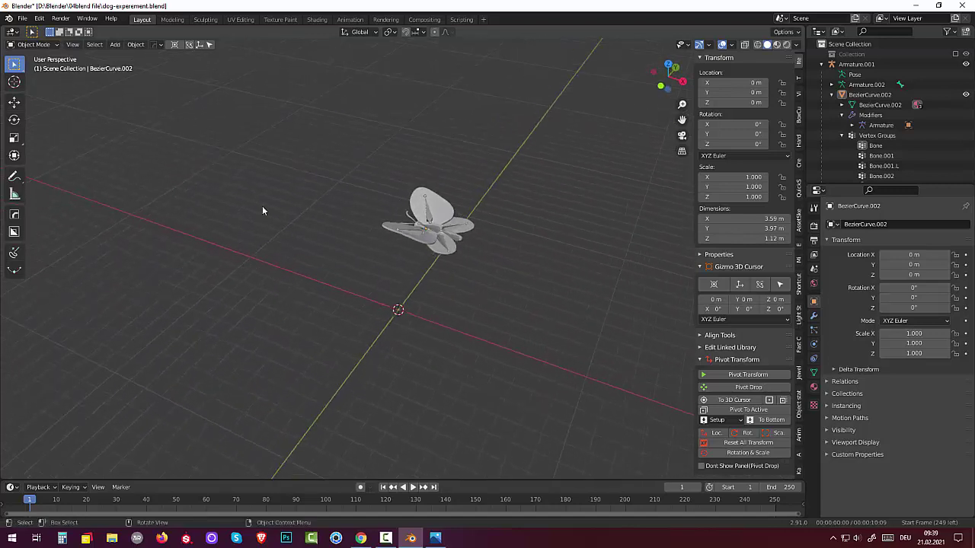
{"action": "left_click", "coordinate": [23, 18]}
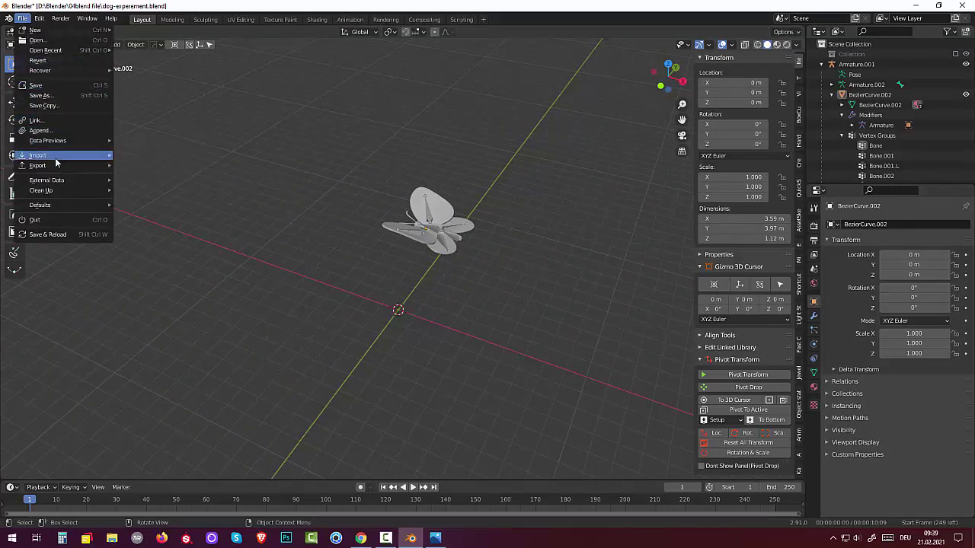
- Try saving the butterfly scene over schmetterling.blend
{"action": "left_click", "coordinate": [46, 95]}
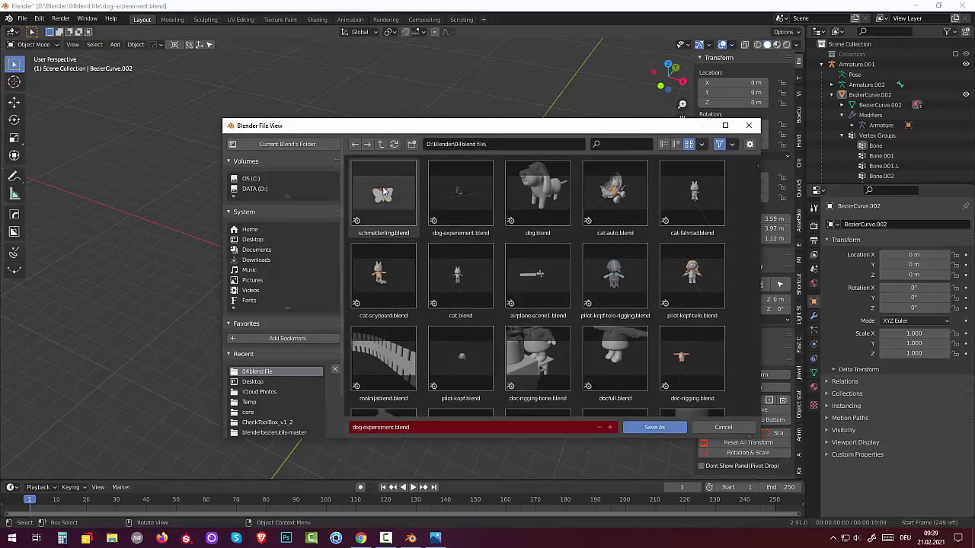
{"action": "left_click", "coordinate": [384, 192]}
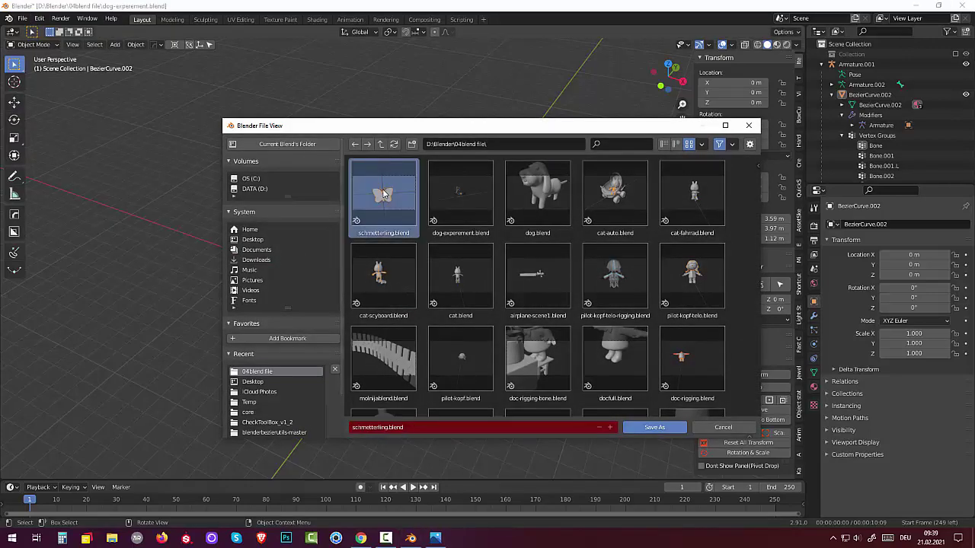
{"action": "left_click", "coordinate": [651, 428]}
{"action": "left_click", "coordinate": [651, 430]}
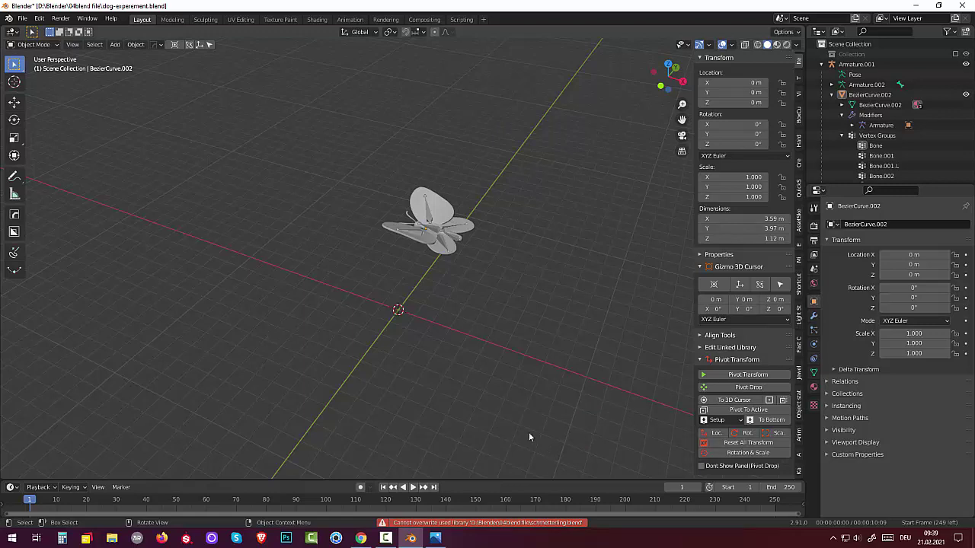
- Save the rigged butterfly as schmetterling-rigging.blend in the 04blend file folder
{"action": "left_click", "coordinate": [22, 18]}
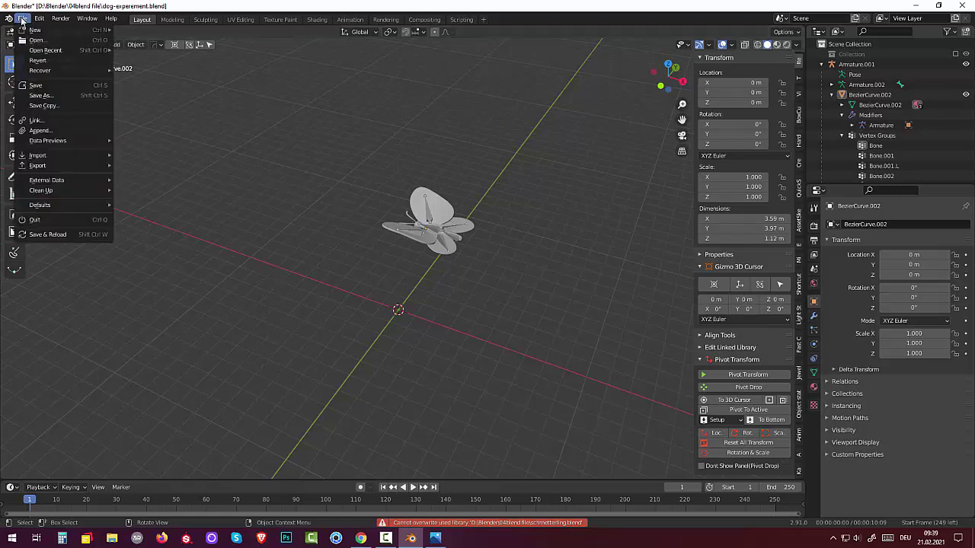
{"action": "left_click", "coordinate": [42, 95]}
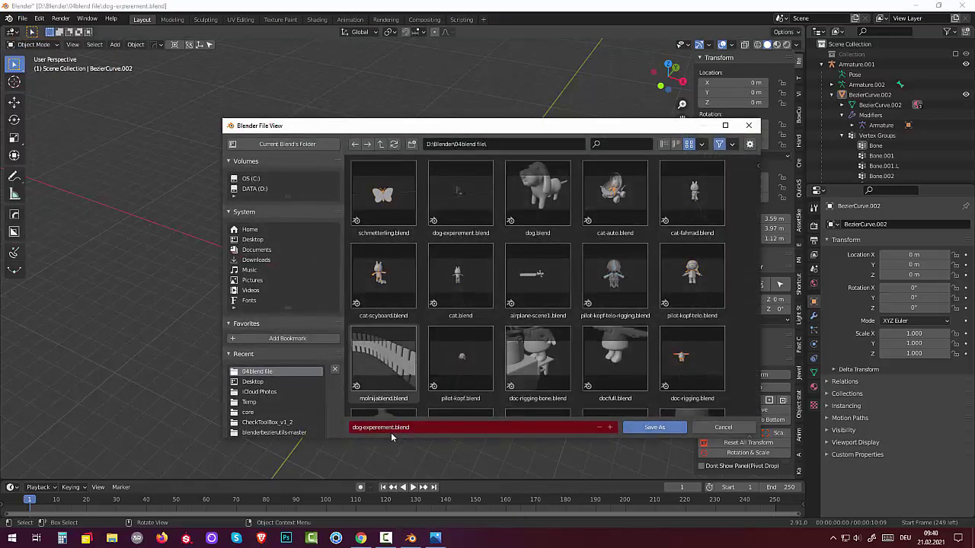
{"action": "left_click", "coordinate": [389, 428]}
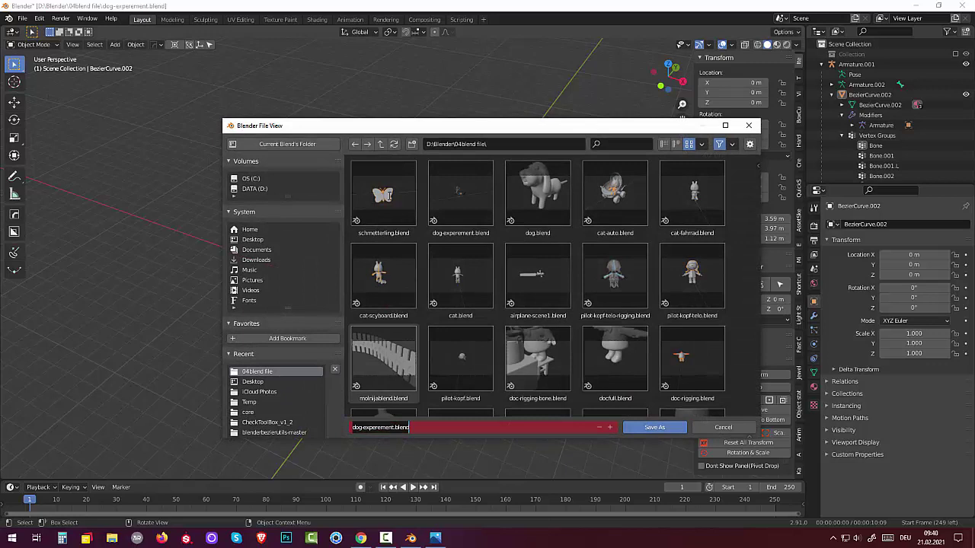
{"action": "key", "text": "Return"}
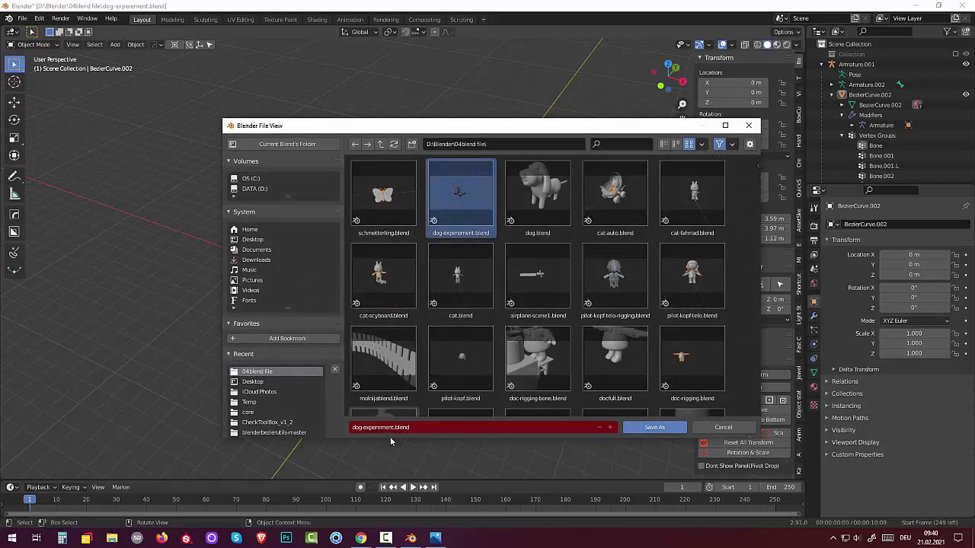
{"action": "left_click", "coordinate": [383, 208]}
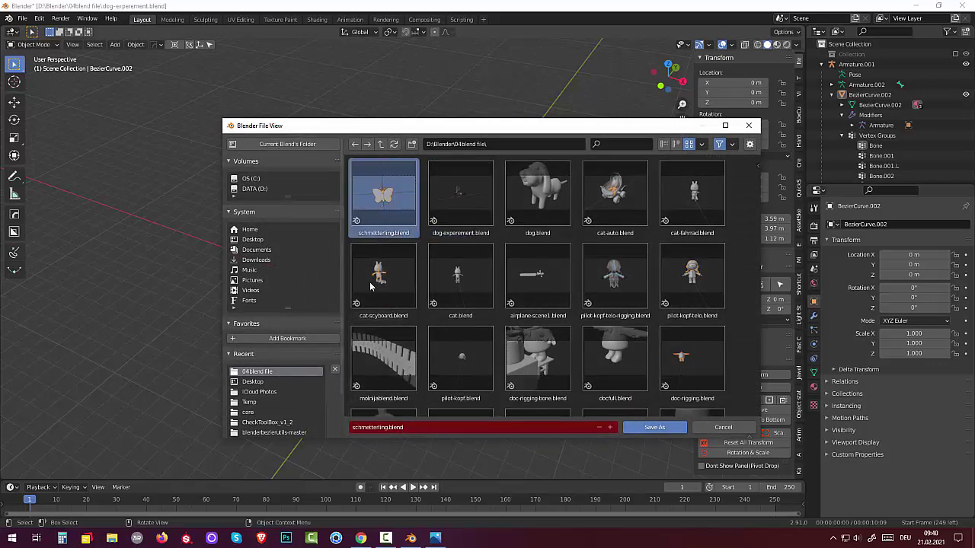
{"action": "left_click", "coordinate": [387, 428]}
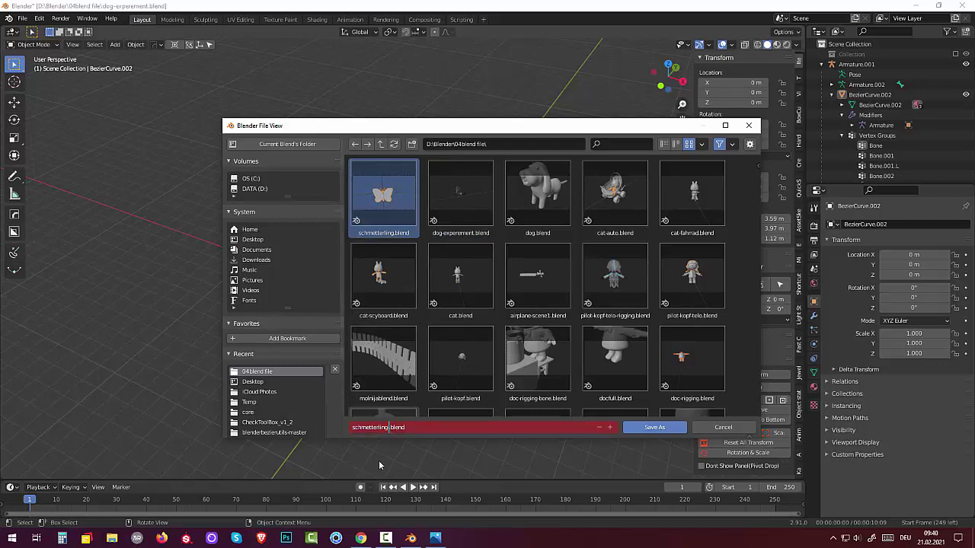
{"action": "type", "text": "-rigging"}
{"action": "left_click", "coordinate": [653, 427]}
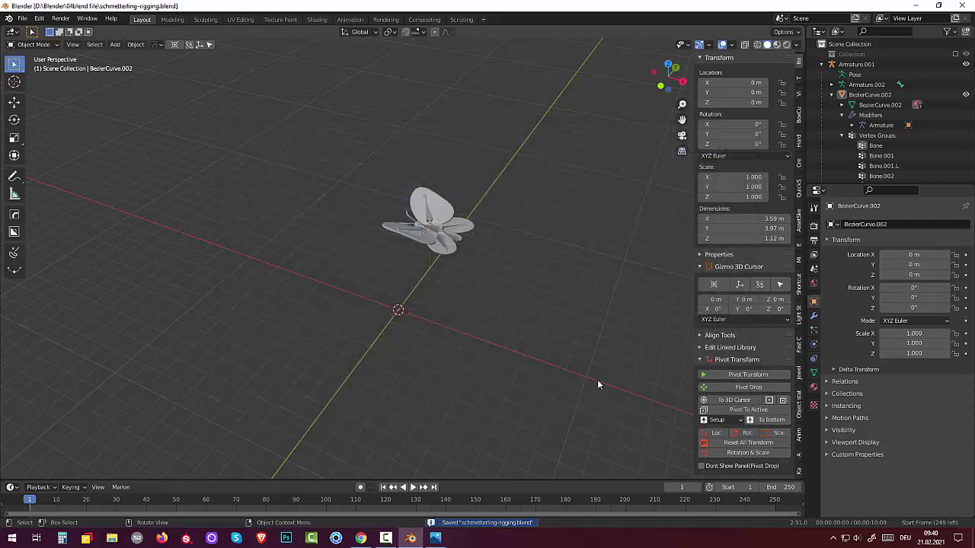
- Reopen dog-experement.blend and orbit the view around the rigged dog
{"action": "left_click", "coordinate": [23, 18]}
{"action": "mouse_move", "coordinate": [35, 29]}
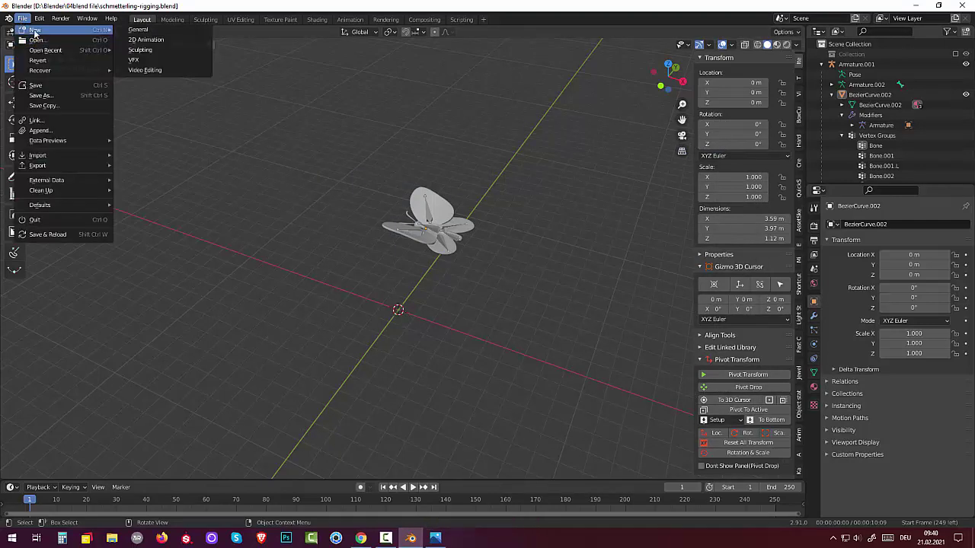
{"action": "left_click", "coordinate": [37, 41]}
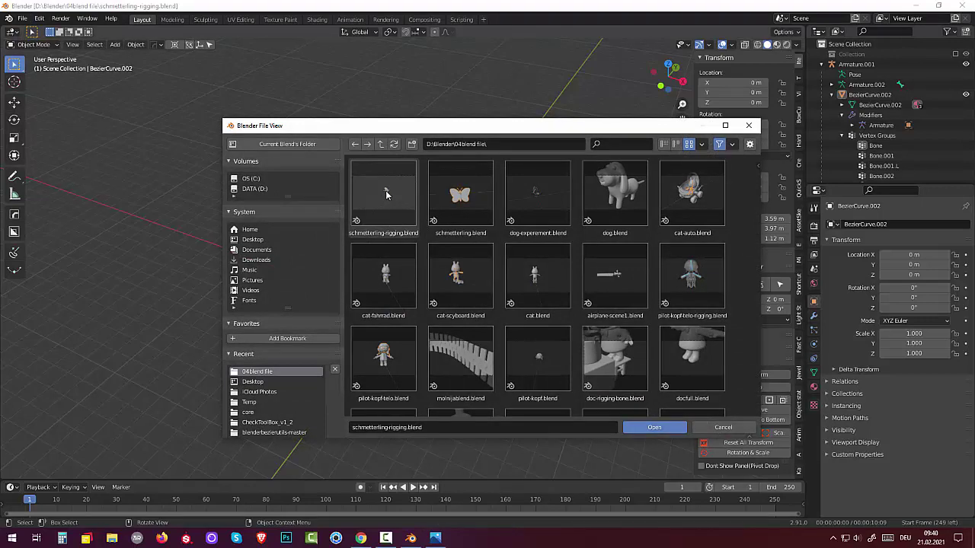
{"action": "left_click", "coordinate": [536, 204]}
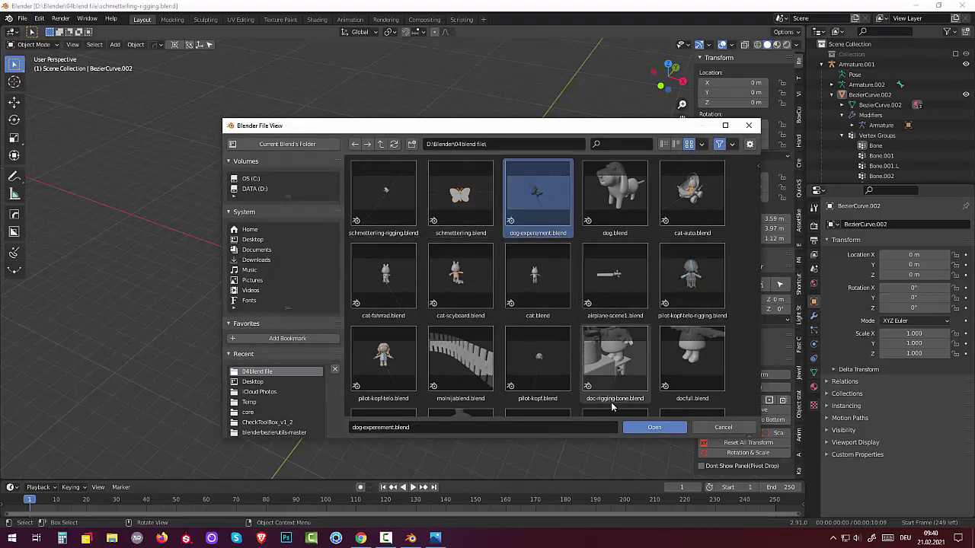
{"action": "left_click", "coordinate": [640, 429]}
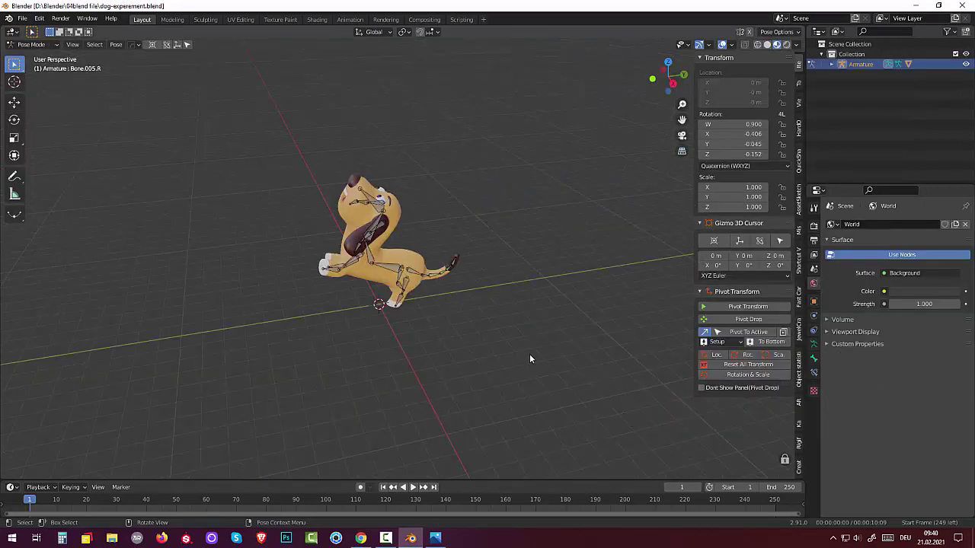
{"action": "mouse_move", "coordinate": [531, 359]}
{"action": "middle_mouse_down"}
{"action": "mouse_move", "coordinate": [495, 320]}
{"action": "mouse_move", "coordinate": [371, 313]}
{"action": "middle_mouse_up"}
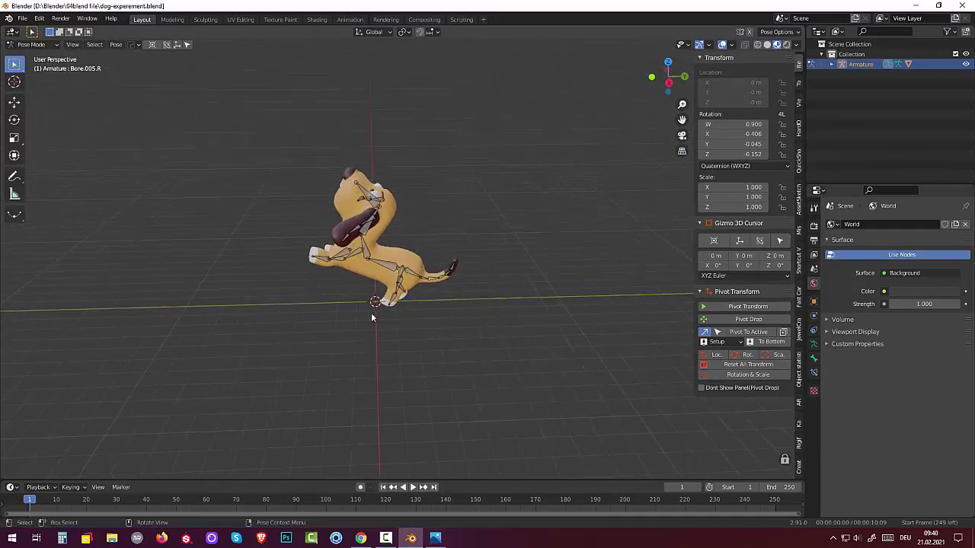
{"action": "left_click", "coordinate": [22, 19]}
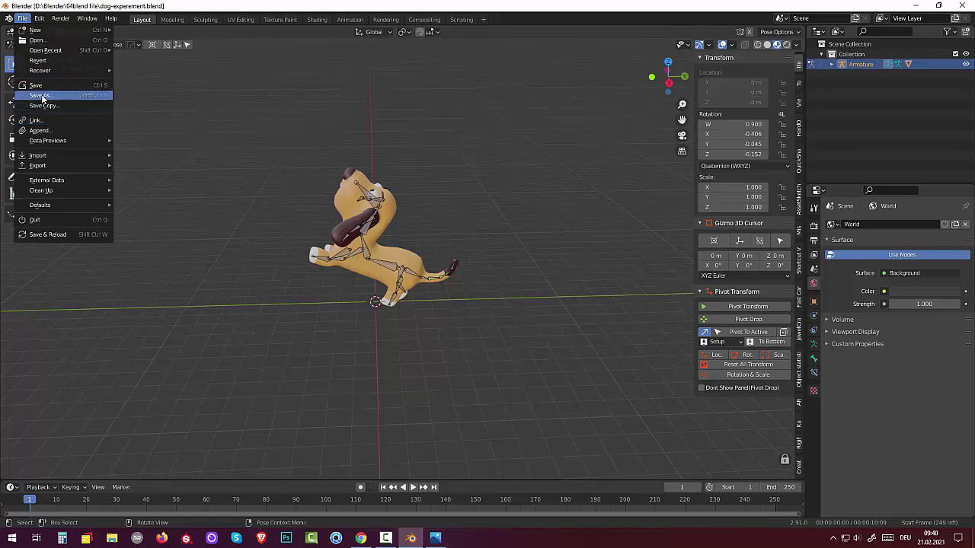
- Append BezierCurve.002 and Vert from schmetterling-rigging.blend's Mesh data into the dog scene
{"action": "left_click", "coordinate": [42, 130]}
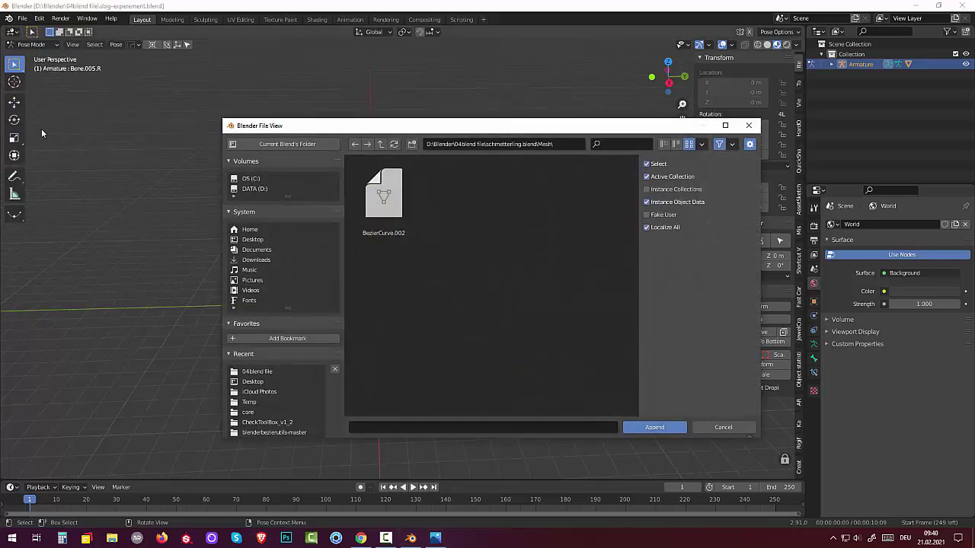
{"action": "left_click", "coordinate": [389, 200]}
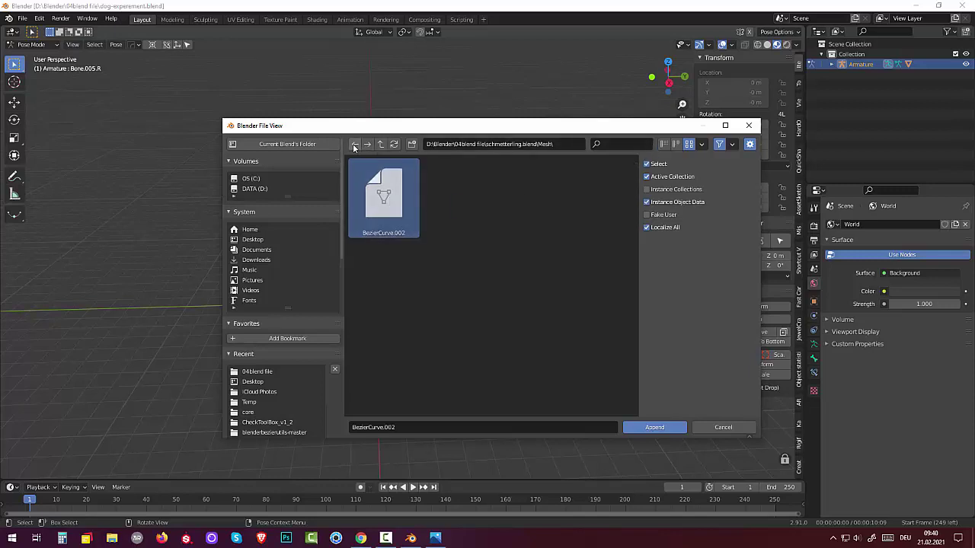
{"action": "left_click", "coordinate": [382, 145]}
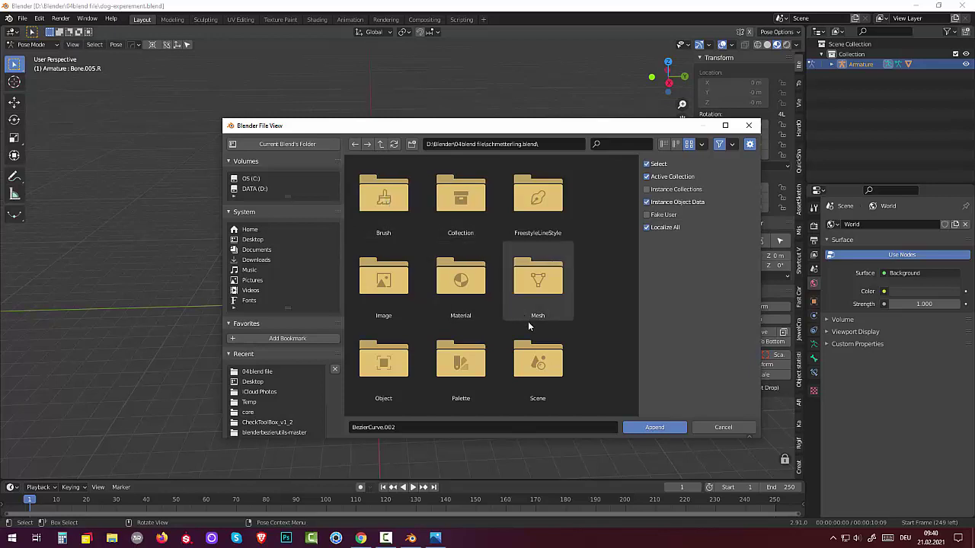
{"action": "left_click", "coordinate": [354, 145]}
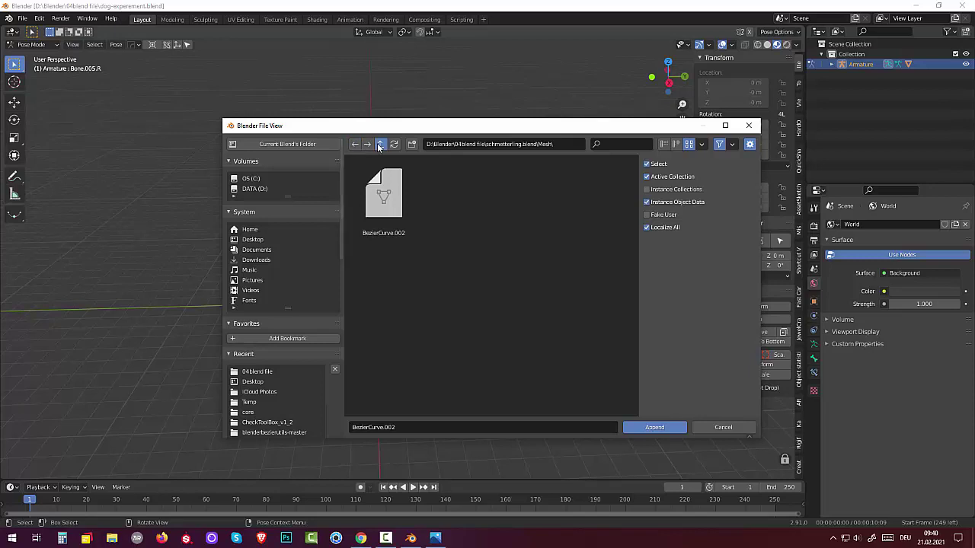
{"action": "left_click", "coordinate": [379, 145]}
{"action": "left_click", "coordinate": [379, 144]}
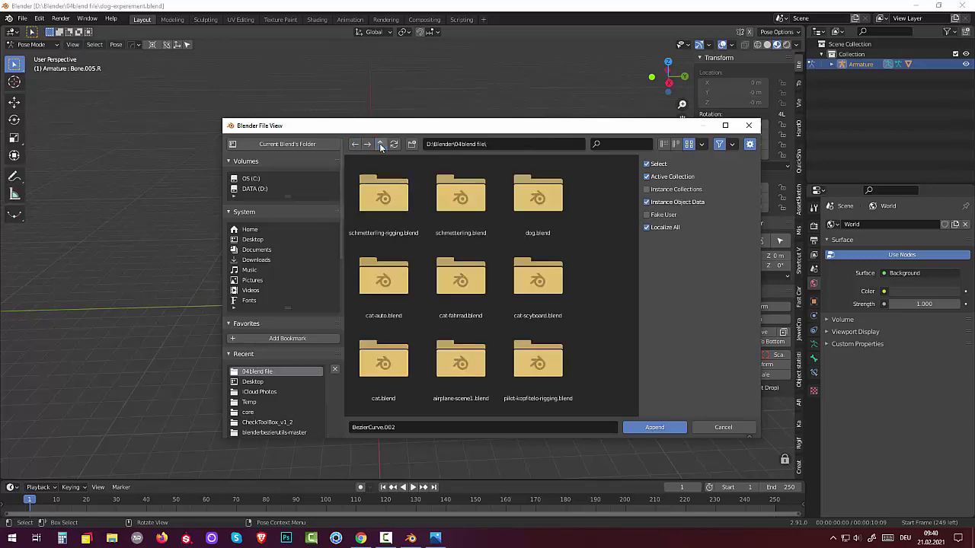
{"action": "left_click", "coordinate": [391, 199]}
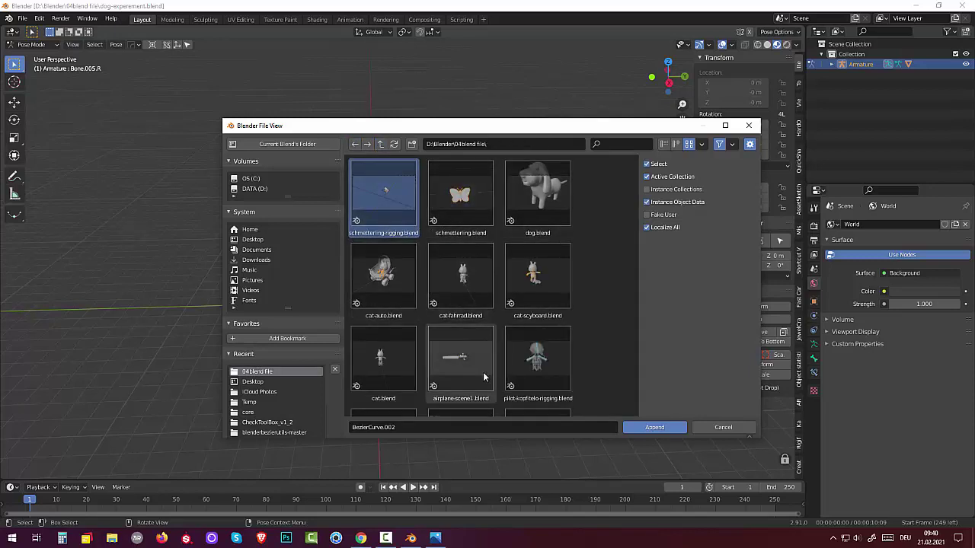
{"action": "left_click", "coordinate": [654, 428]}
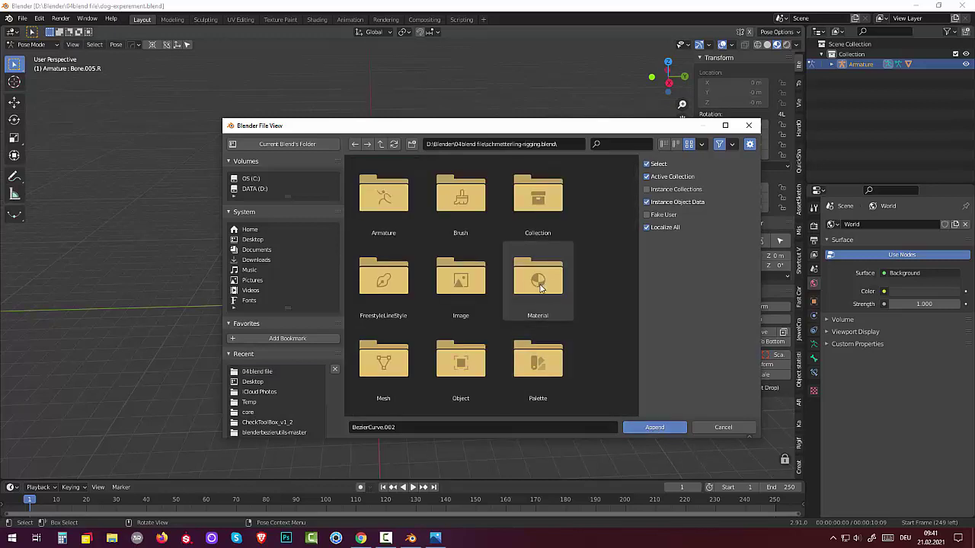
{"action": "double_click", "coordinate": [393, 370]}
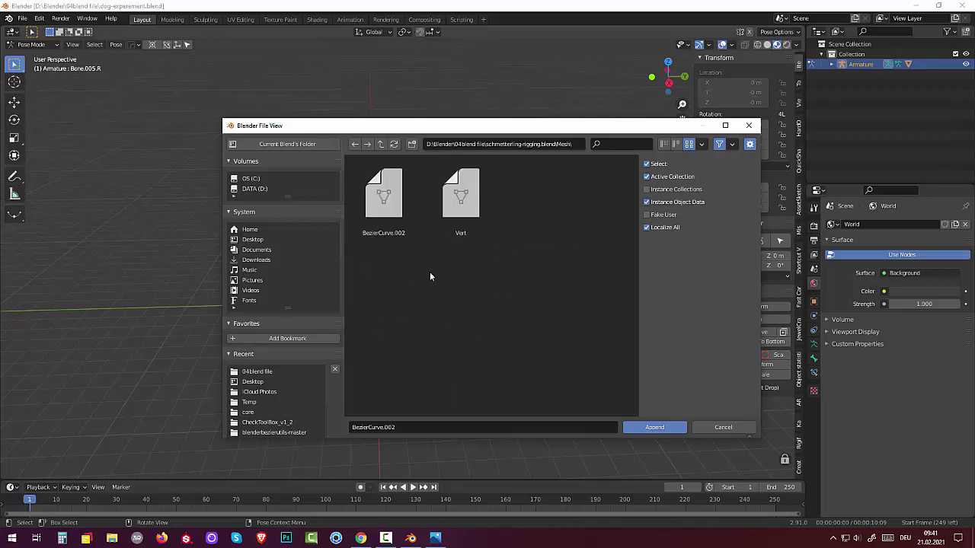
{"action": "left_click_drag", "start_coordinate": [499, 264], "coordinate": [381, 169]}
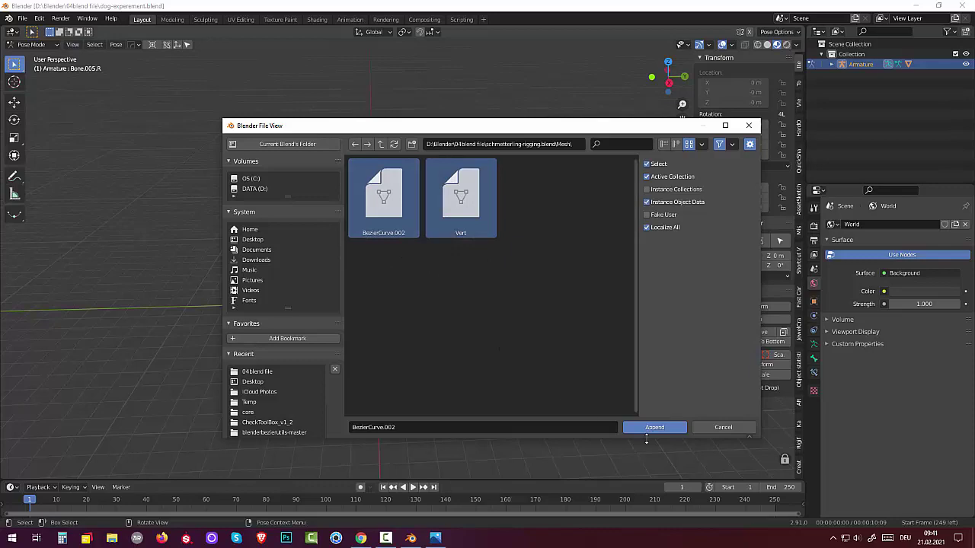
{"action": "left_click", "coordinate": [651, 429]}
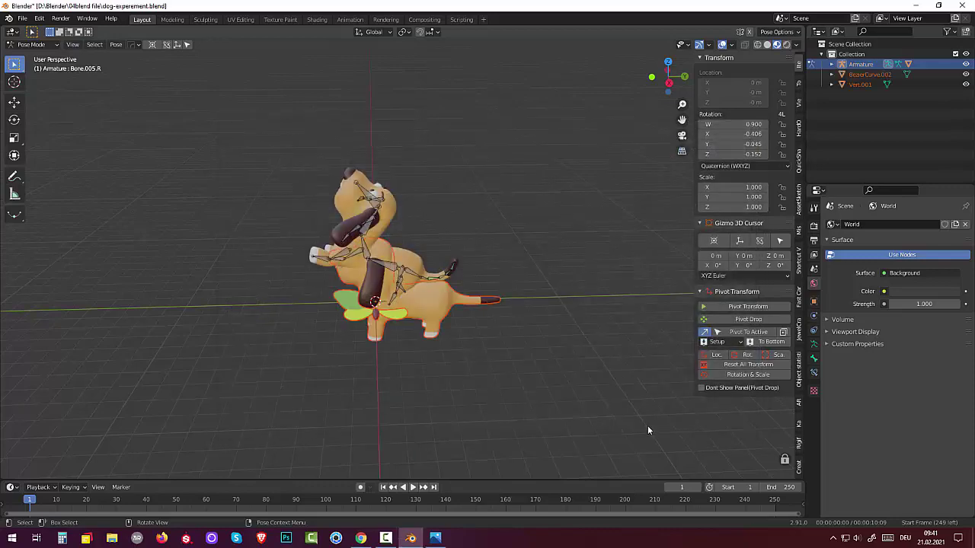
- Undo the append, removing BezierCurve.002 and Vert.001 and leaving only the dog's Armature
{"action": "mouse_move", "coordinate": [482, 332]}
{"action": "middle_mouse_down"}
{"action": "mouse_move", "coordinate": [471, 341]}
{"action": "mouse_move", "coordinate": [455, 330]}
{"action": "middle_mouse_up"}
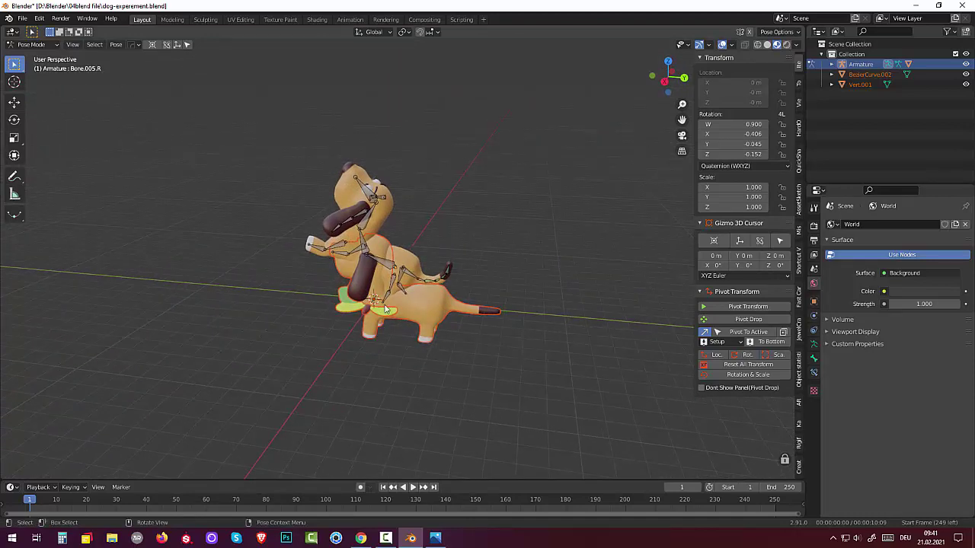
{"action": "mouse_move", "coordinate": [464, 283]}
{"action": "middle_mouse_down"}
{"action": "mouse_move", "coordinate": [540, 279]}
{"action": "mouse_move", "coordinate": [461, 282]}
{"action": "mouse_move", "coordinate": [463, 269]}
{"action": "middle_mouse_up"}
{"action": "key", "text": "ctrl+z"}
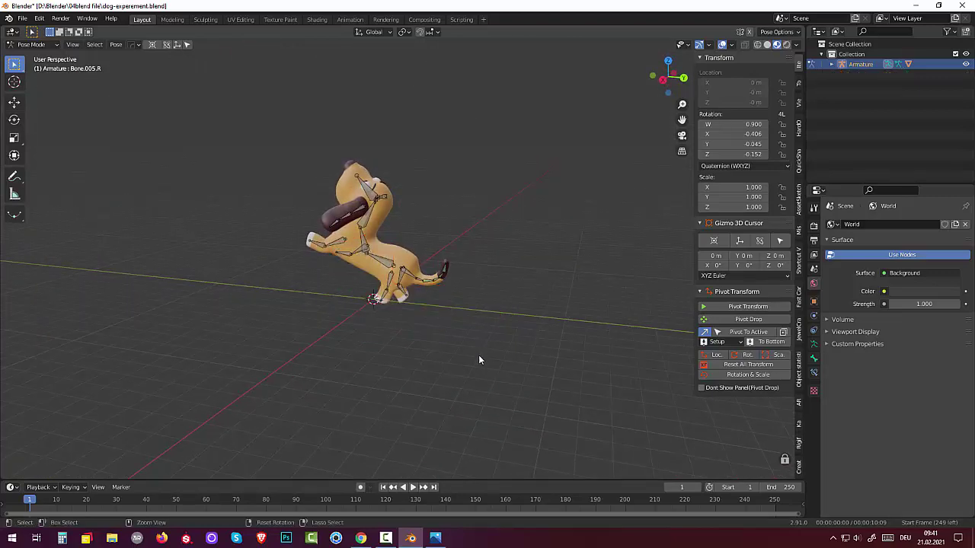
{"action": "left_click", "coordinate": [22, 18]}
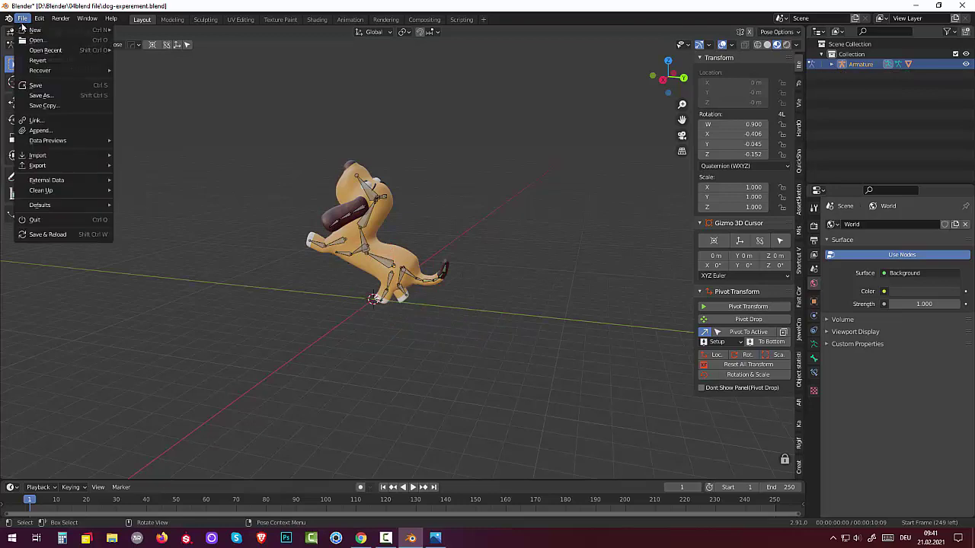
- Append only BezierCurve.002 from schmetterling-rigging.blend's meshes into the dog scene
{"action": "left_click", "coordinate": [52, 132]}
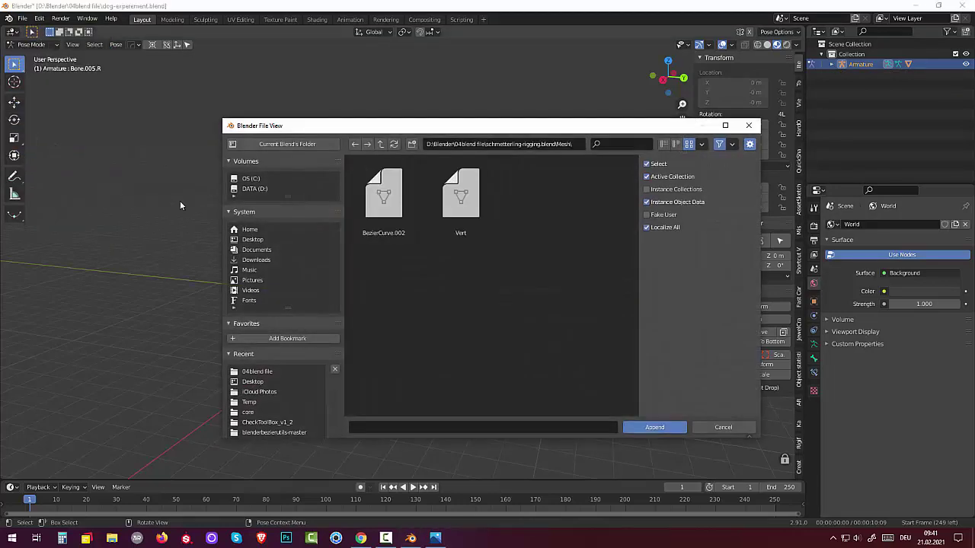
{"action": "left_click", "coordinate": [384, 194]}
{"action": "left_click", "coordinate": [639, 429]}
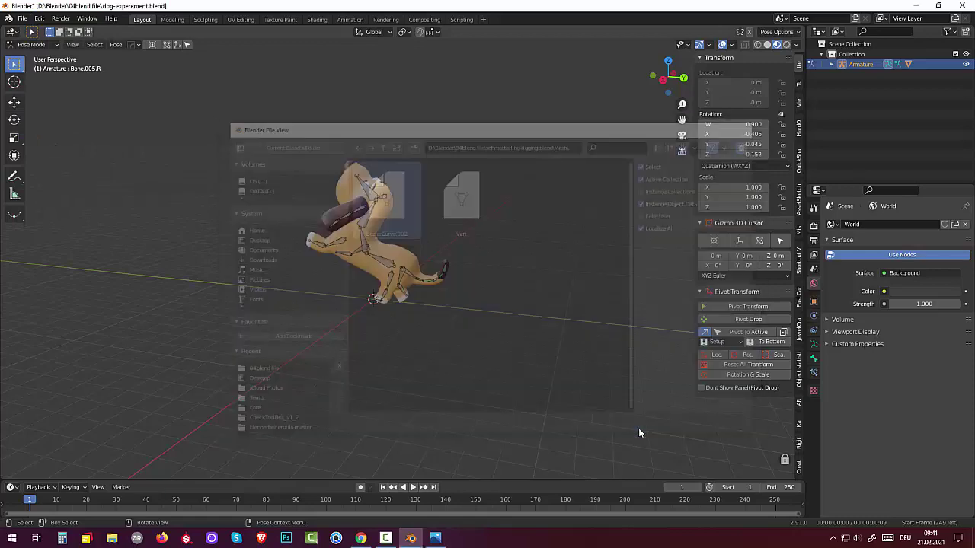
{"action": "mouse_move", "coordinate": [482, 373]}
{"action": "middle_mouse_down"}
{"action": "mouse_move", "coordinate": [527, 377]}
{"action": "mouse_move", "coordinate": [543, 340]}
{"action": "mouse_move", "coordinate": [513, 376]}
{"action": "mouse_move", "coordinate": [398, 363]}
{"action": "middle_mouse_up"}
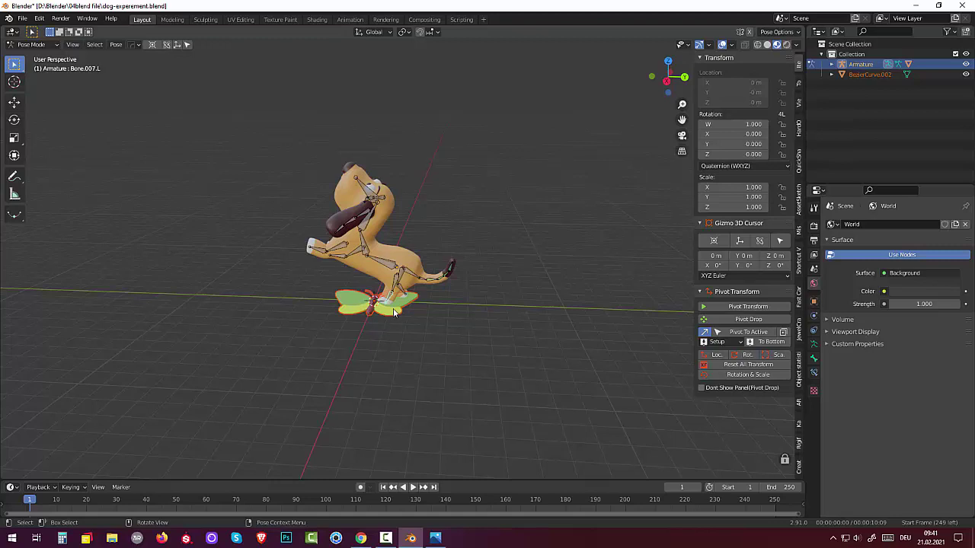
- In Object Mode, move BezierCurve.002 above the dog to about X −1.94, Y −4.69, Z 8.12 m
{"action": "left_click", "coordinate": [31, 44]}
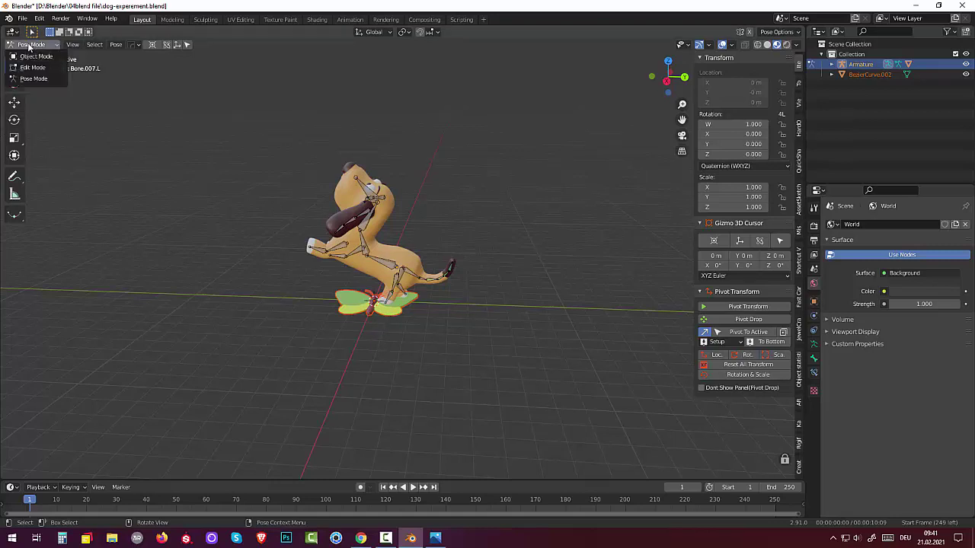
{"action": "left_click", "coordinate": [27, 57]}
{"action": "left_click", "coordinate": [364, 307]}
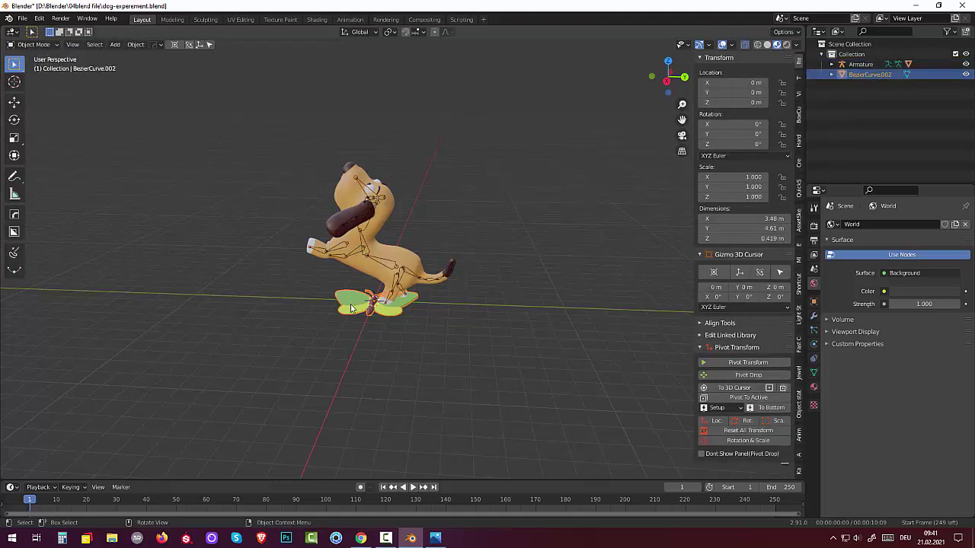
{"action": "left_click", "coordinate": [348, 301]}
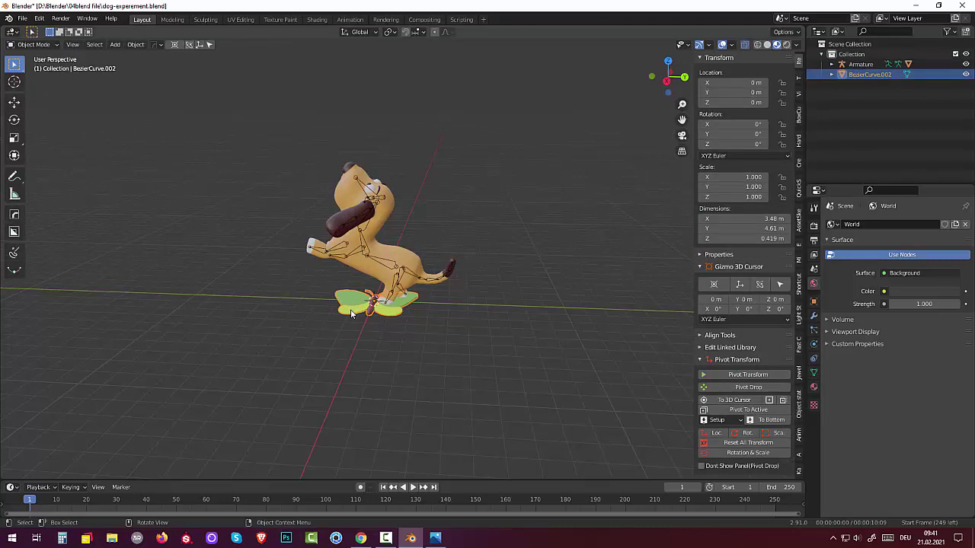
{"action": "key", "text": "g"}
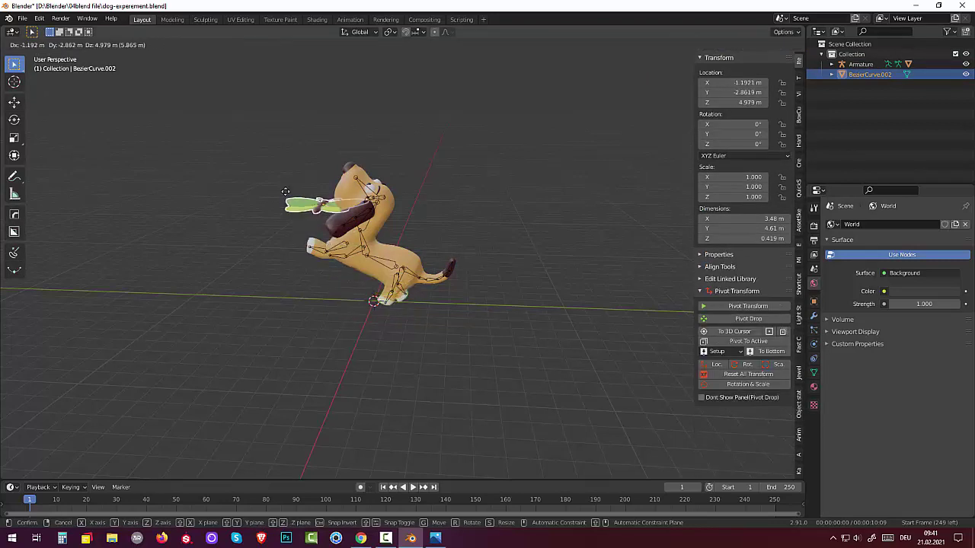
{"action": "left_click", "coordinate": [262, 141]}
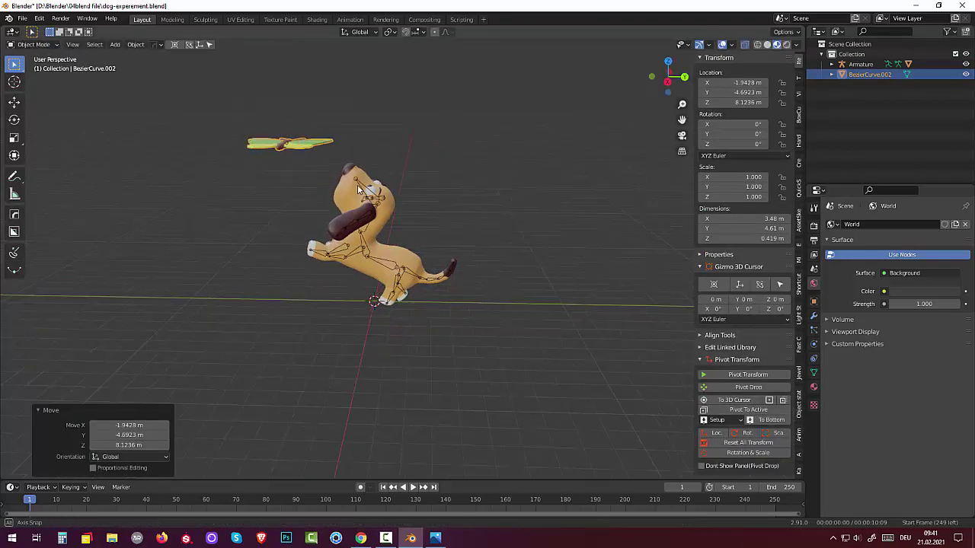
{"action": "mouse_move", "coordinate": [357, 185]}
{"action": "middle_mouse_down"}
{"action": "mouse_move", "coordinate": [449, 206]}
{"action": "mouse_move", "coordinate": [440, 189]}
{"action": "mouse_move", "coordinate": [368, 175]}
{"action": "mouse_move", "coordinate": [350, 230]}
{"action": "middle_mouse_up"}
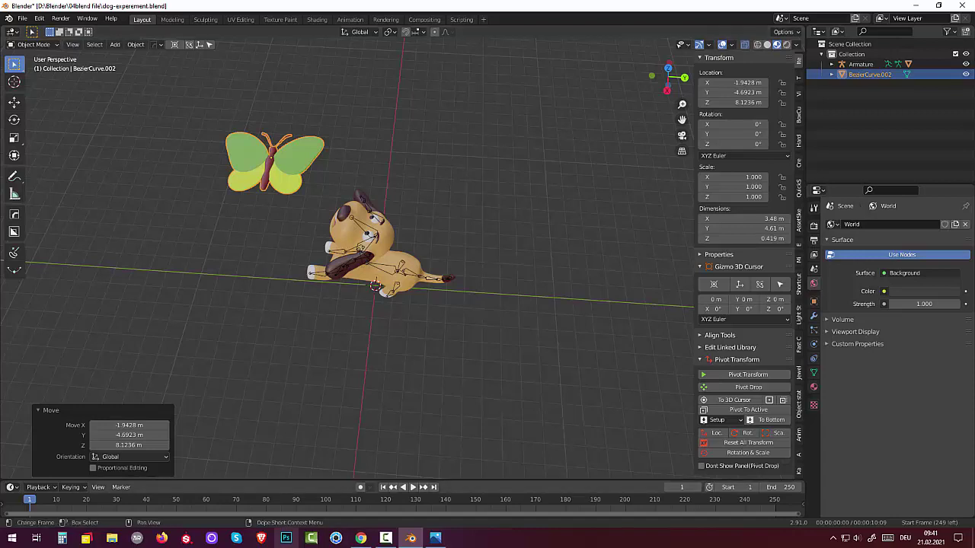
- Bring in the schmetterling collection with Armature.001 and BezierCurve.002, checking it hovers above the dog
{"action": "left_click", "coordinate": [385, 539]}
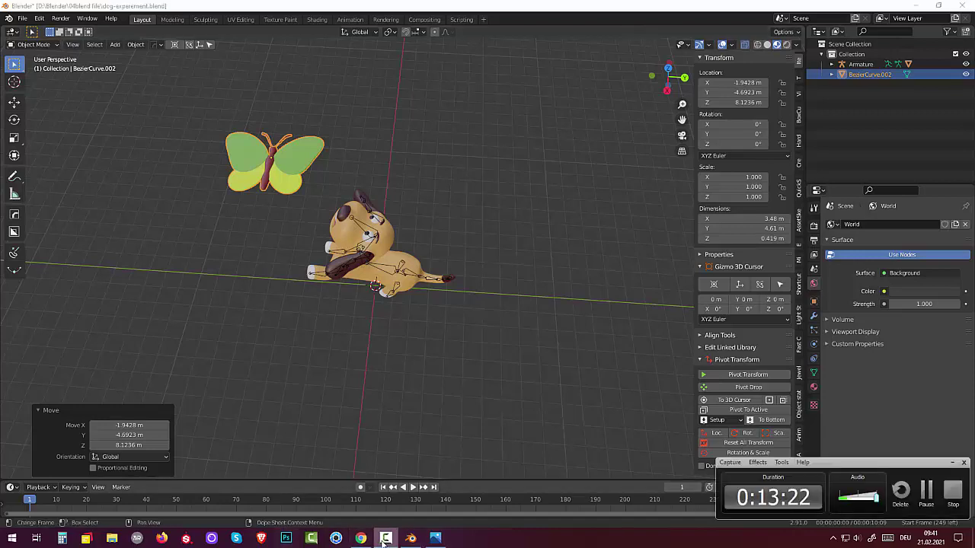
{"action": "left_click", "coordinate": [928, 493]}
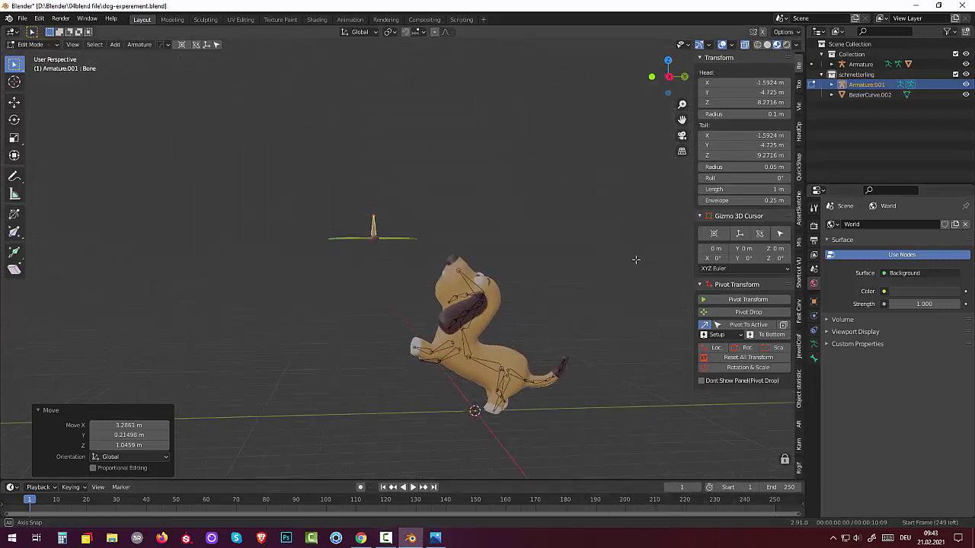
{"action": "middle_click_drag", "start_coordinate": [636, 260], "coordinate": [637, 331]}
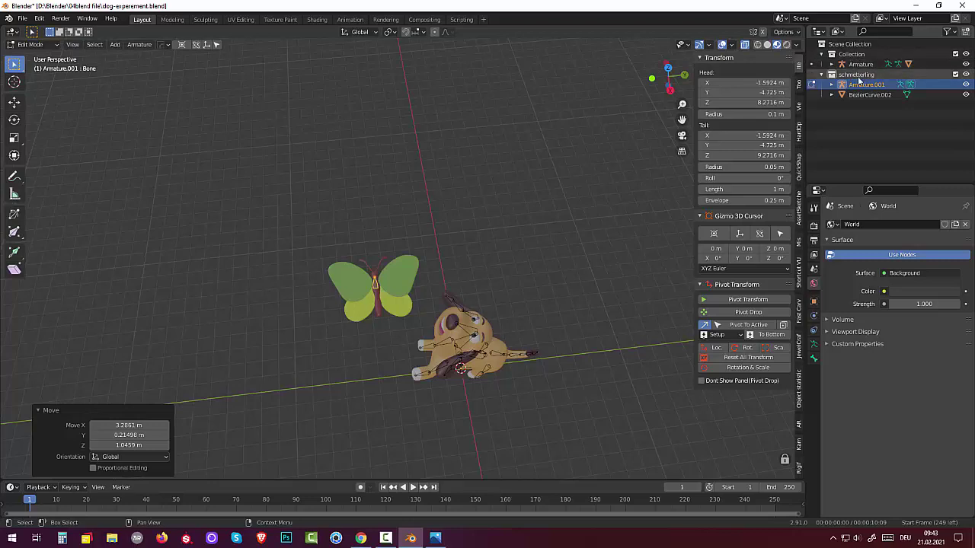
{"action": "mouse_move", "coordinate": [508, 256]}
{"action": "middle_mouse_down"}
{"action": "mouse_move", "coordinate": [588, 222]}
{"action": "mouse_move", "coordinate": [606, 226]}
{"action": "mouse_move", "coordinate": [602, 269]}
{"action": "mouse_move", "coordinate": [592, 276]}
{"action": "mouse_move", "coordinate": [584, 266]}
{"action": "middle_mouse_up"}
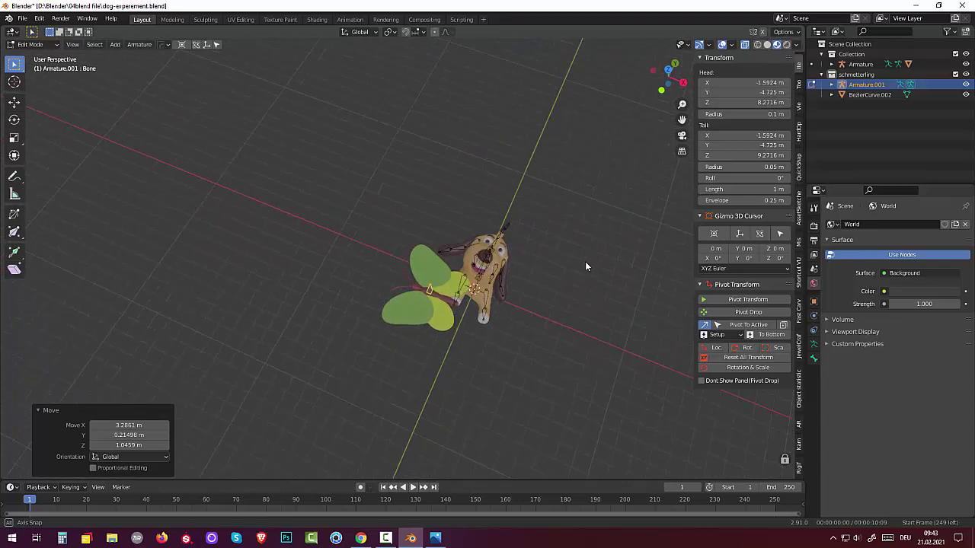
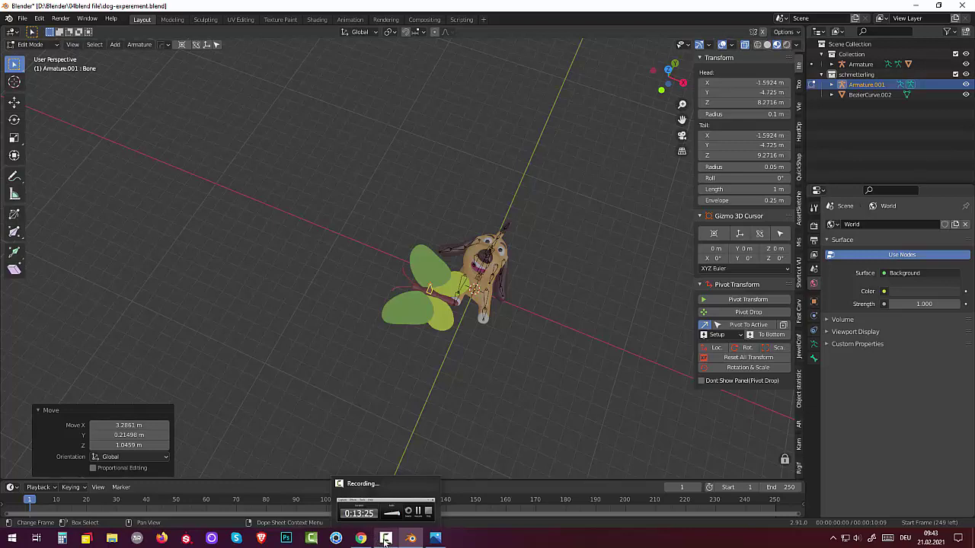
- Return to Blender, where the butterfly armature is in Pose Mode above the dog
{"action": "left_click", "coordinate": [386, 540]}
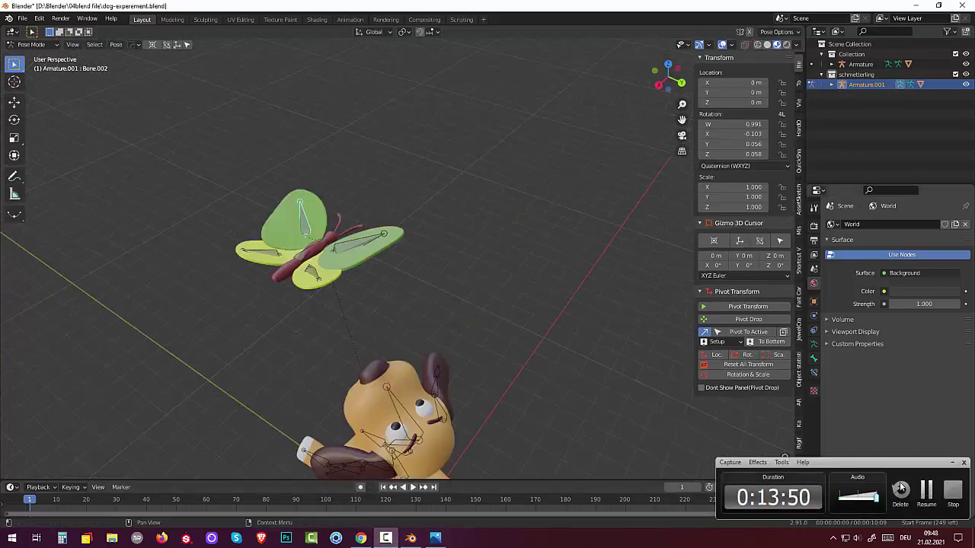
- Rotate the selected wing bone, then tilt the left wing bone Bone.002 upward
{"action": "mouse_move", "coordinate": [492, 207]}
{"action": "middle_mouse_down"}
{"action": "mouse_move", "coordinate": [618, 180]}
{"action": "mouse_move", "coordinate": [668, 200]}
{"action": "mouse_move", "coordinate": [648, 219]}
{"action": "mouse_move", "coordinate": [537, 230]}
{"action": "mouse_move", "coordinate": [495, 249]}
{"action": "middle_mouse_up"}
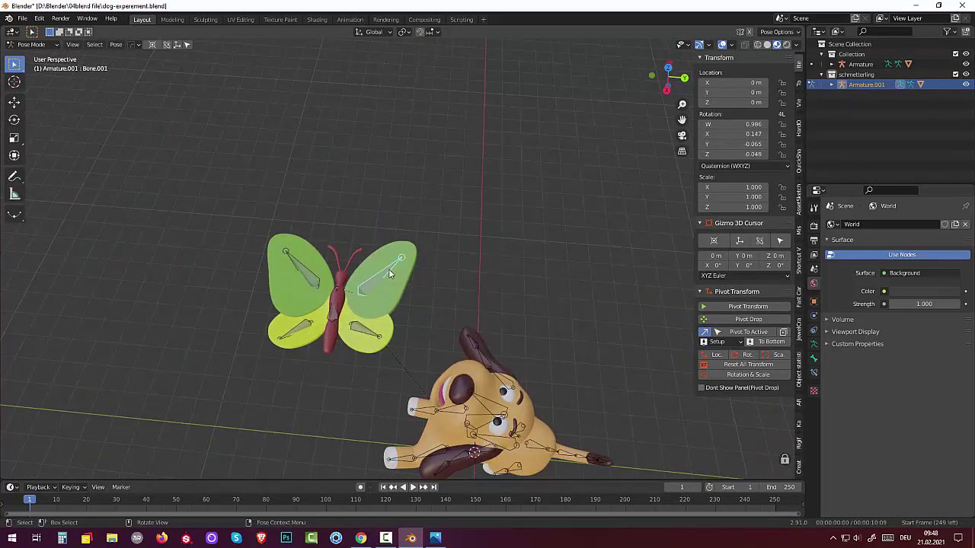
{"action": "key", "text": "r"}
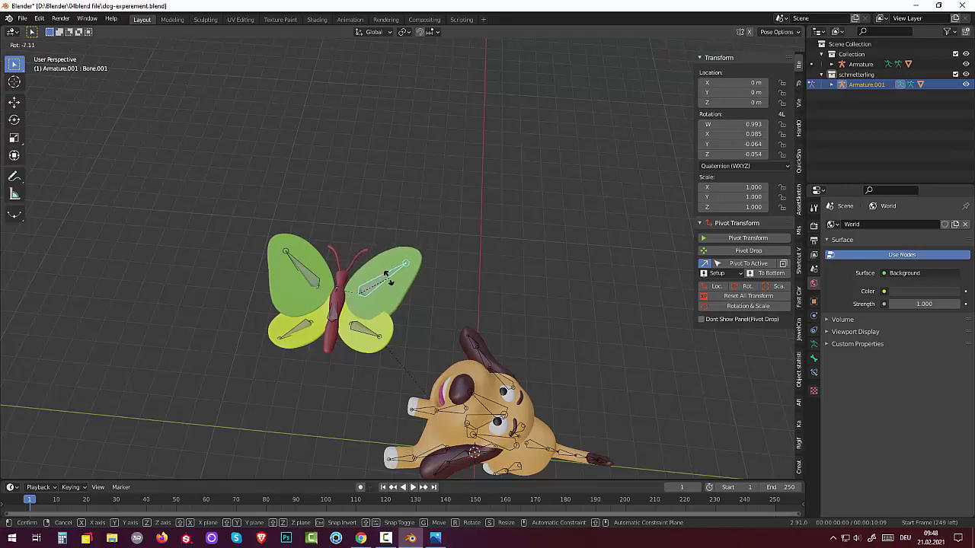
{"action": "left_click", "coordinate": [389, 281]}
{"action": "middle_click_drag", "start_coordinate": [388, 282], "coordinate": [493, 193]}
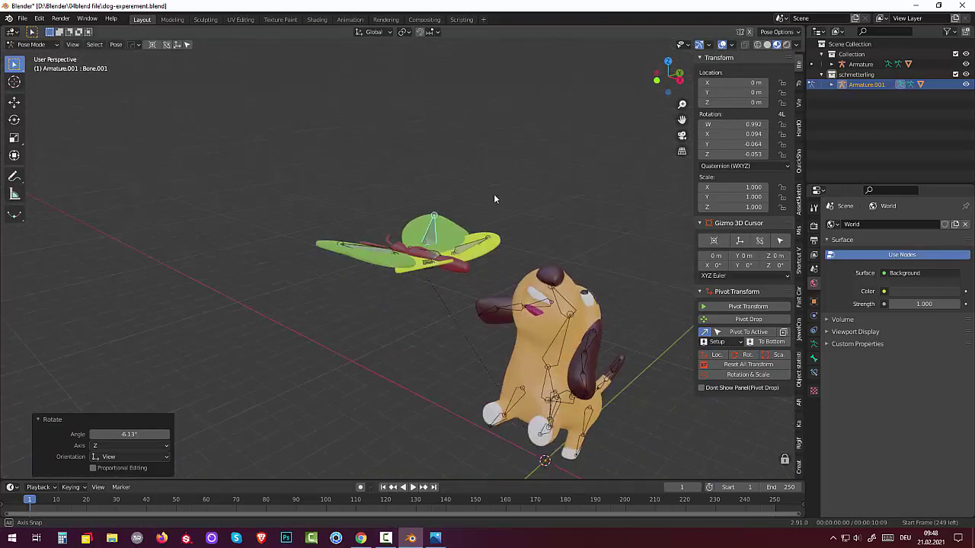
{"action": "left_click", "coordinate": [355, 252]}
{"action": "key", "text": "r"}
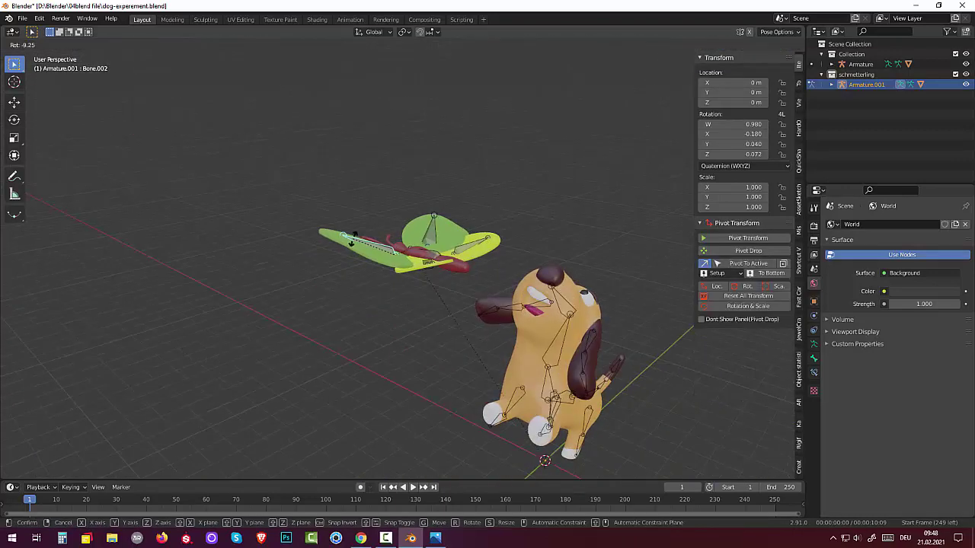
{"action": "left_click", "coordinate": [348, 240]}
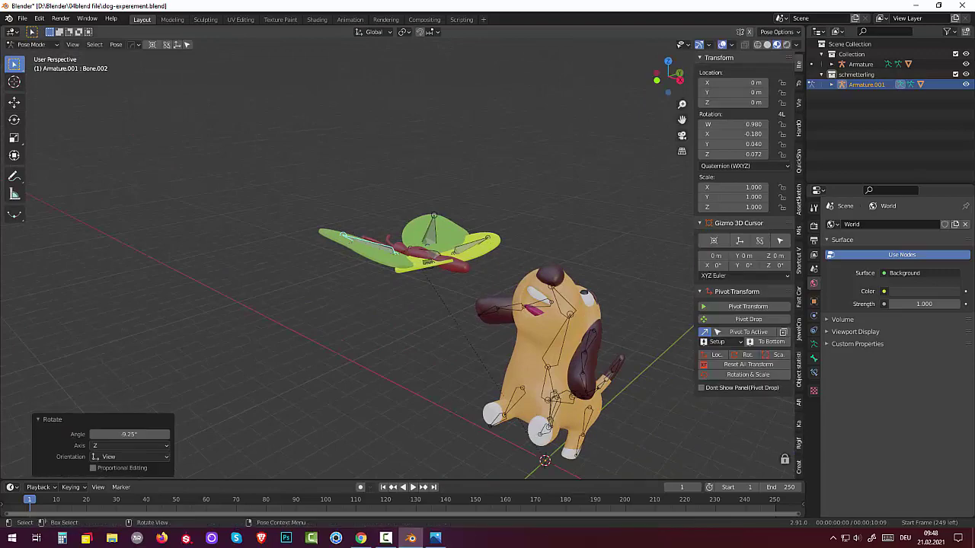
- Rotate the upper wing bone Bone.001 and the wing bone Bone.003
{"action": "left_click", "coordinate": [435, 221]}
{"action": "key", "text": "r"}
{"action": "left_click", "coordinate": [432, 219]}
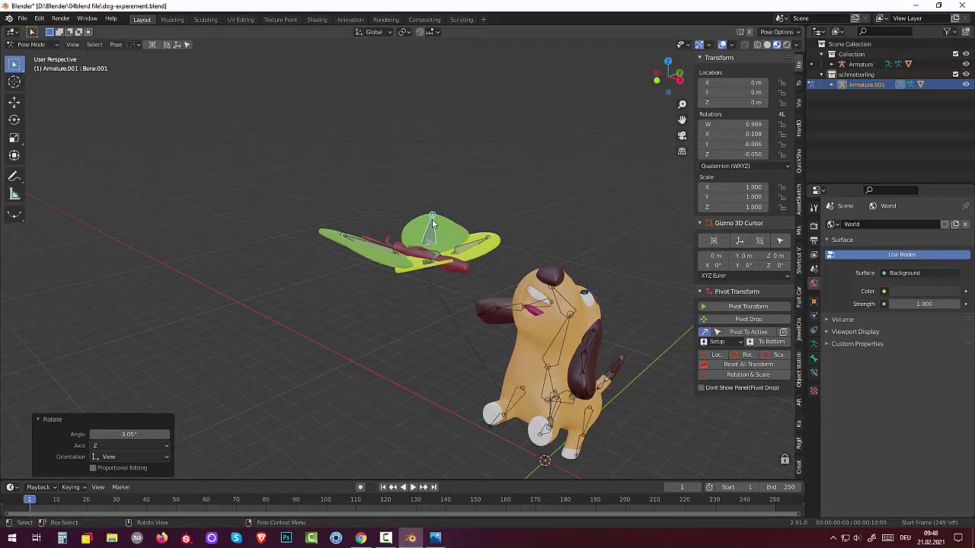
{"action": "mouse_move", "coordinate": [432, 218]}
{"action": "middle_mouse_down"}
{"action": "mouse_move", "coordinate": [259, 255]}
{"action": "mouse_move", "coordinate": [258, 221]}
{"action": "mouse_move", "coordinate": [265, 229]}
{"action": "mouse_move", "coordinate": [321, 226]}
{"action": "mouse_move", "coordinate": [415, 265]}
{"action": "middle_mouse_up"}
{"action": "left_click", "coordinate": [411, 276]}
{"action": "key", "text": "r"}
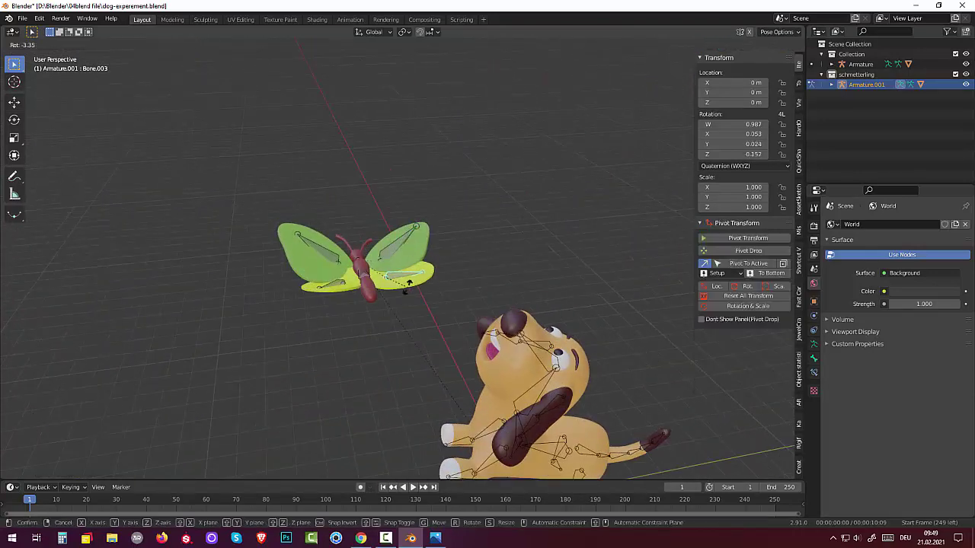
{"action": "left_click", "coordinate": [409, 294]}
- Rotate Bone.004, the upper right wing bone and Bone.002, the last by 9.46°
{"action": "left_click", "coordinate": [340, 283]}
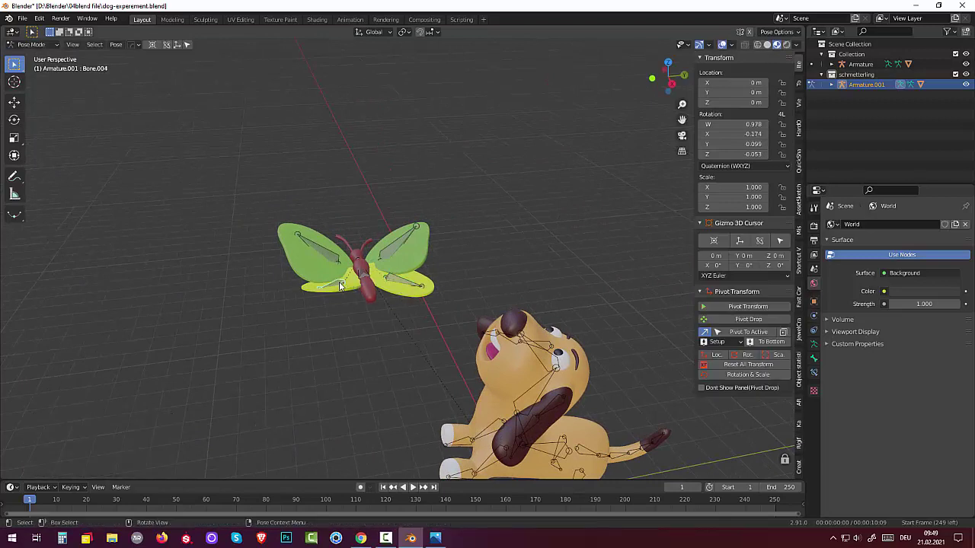
{"action": "key", "text": "r"}
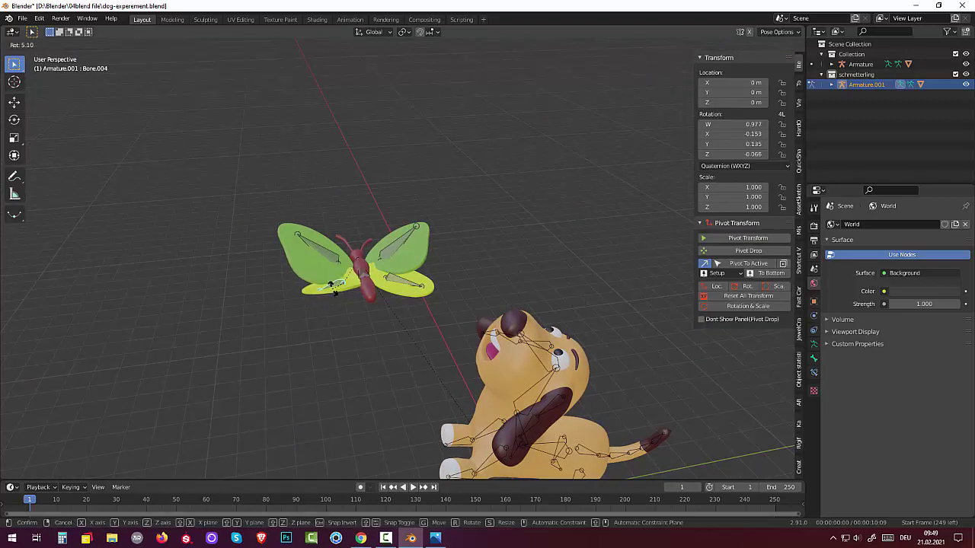
{"action": "left_click", "coordinate": [333, 288]}
{"action": "mouse_move", "coordinate": [348, 331]}
{"action": "middle_mouse_down"}
{"action": "mouse_move", "coordinate": [373, 393]}
{"action": "mouse_move", "coordinate": [364, 322]}
{"action": "middle_mouse_up"}
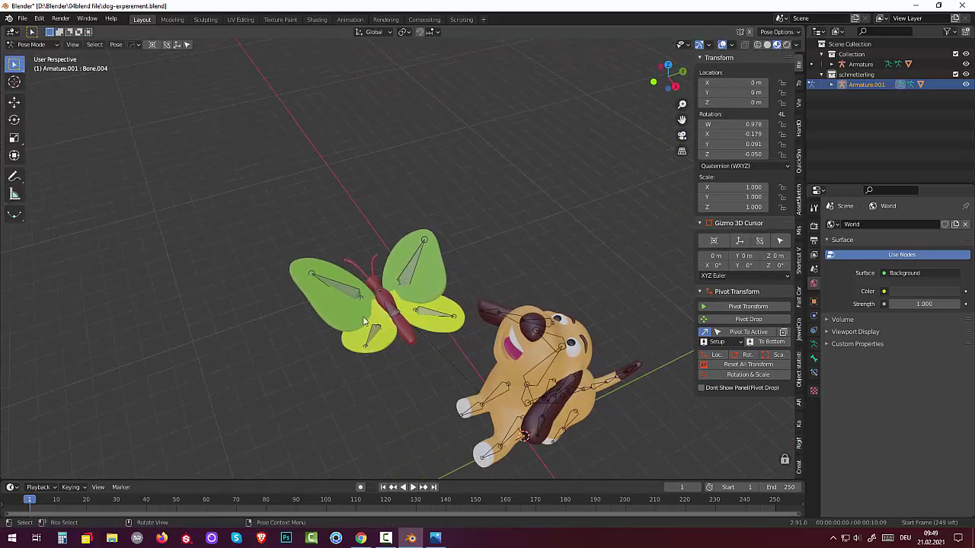
{"action": "left_click", "coordinate": [410, 273]}
{"action": "middle_click_drag", "start_coordinate": [397, 265], "coordinate": [378, 248]}
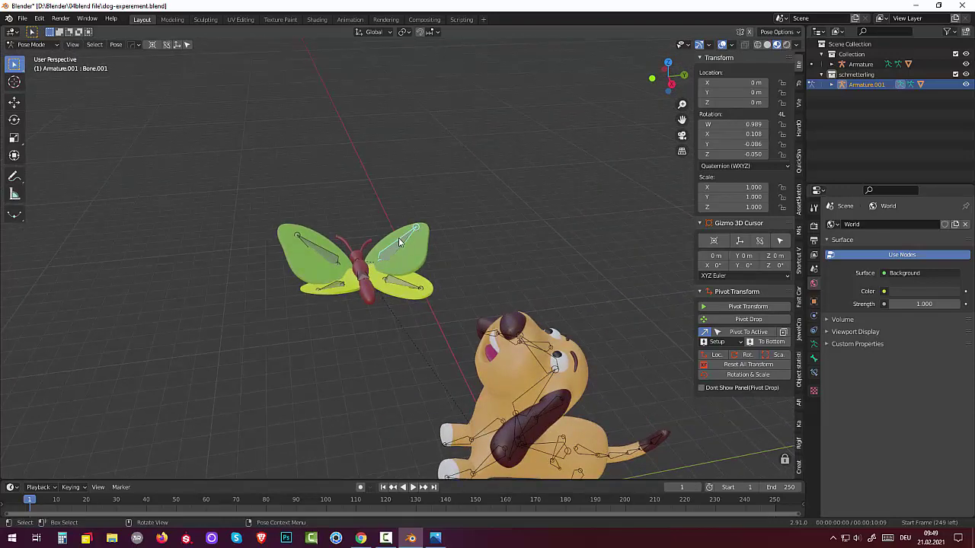
{"action": "key", "text": "r"}
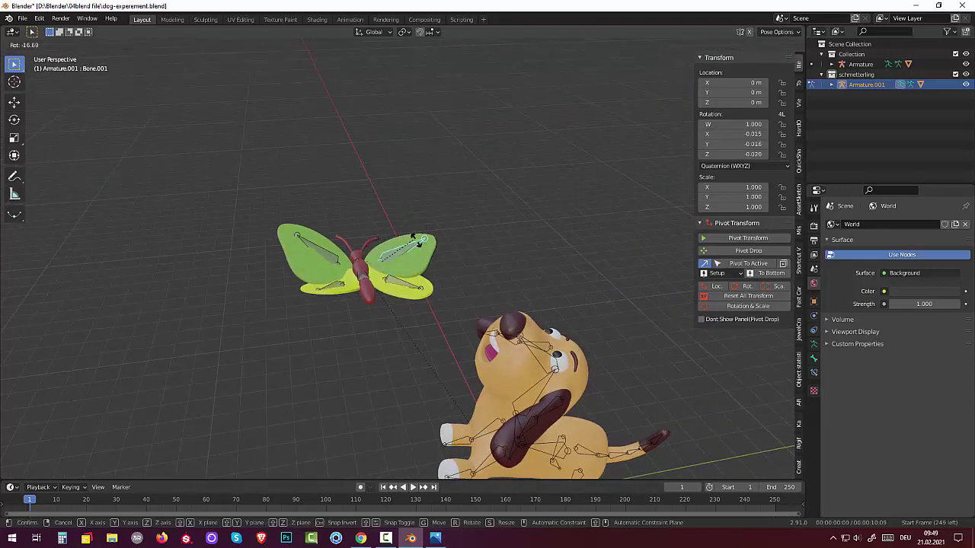
{"action": "left_click", "coordinate": [415, 228]}
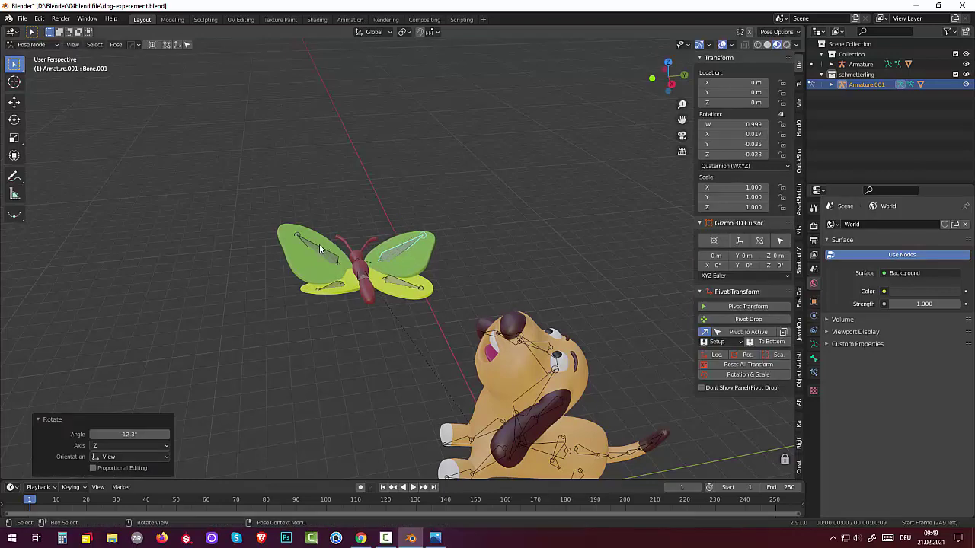
{"action": "left_click", "coordinate": [318, 247]}
{"action": "key", "text": "r"}
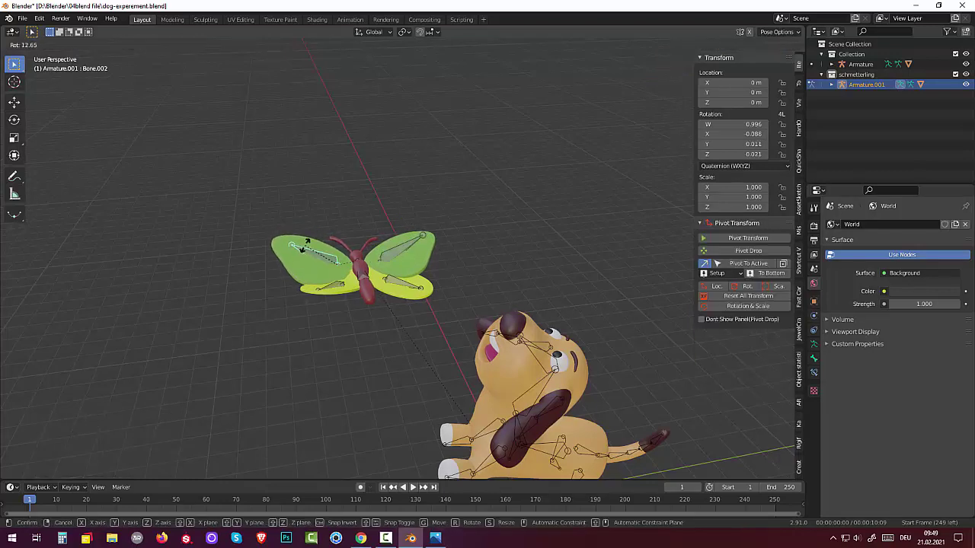
{"action": "left_click", "coordinate": [305, 242]}
- Lift the right wing bone Bone.001 and rotate the left wing bone Bone.002
{"action": "mouse_move", "coordinate": [433, 217]}
{"action": "middle_mouse_down"}
{"action": "mouse_move", "coordinate": [486, 161]}
{"action": "mouse_move", "coordinate": [571, 160]}
{"action": "mouse_move", "coordinate": [620, 109]}
{"action": "mouse_move", "coordinate": [592, 200]}
{"action": "mouse_move", "coordinate": [546, 228]}
{"action": "mouse_move", "coordinate": [457, 246]}
{"action": "mouse_move", "coordinate": [396, 229]}
{"action": "mouse_move", "coordinate": [398, 187]}
{"action": "mouse_move", "coordinate": [396, 201]}
{"action": "middle_mouse_up"}
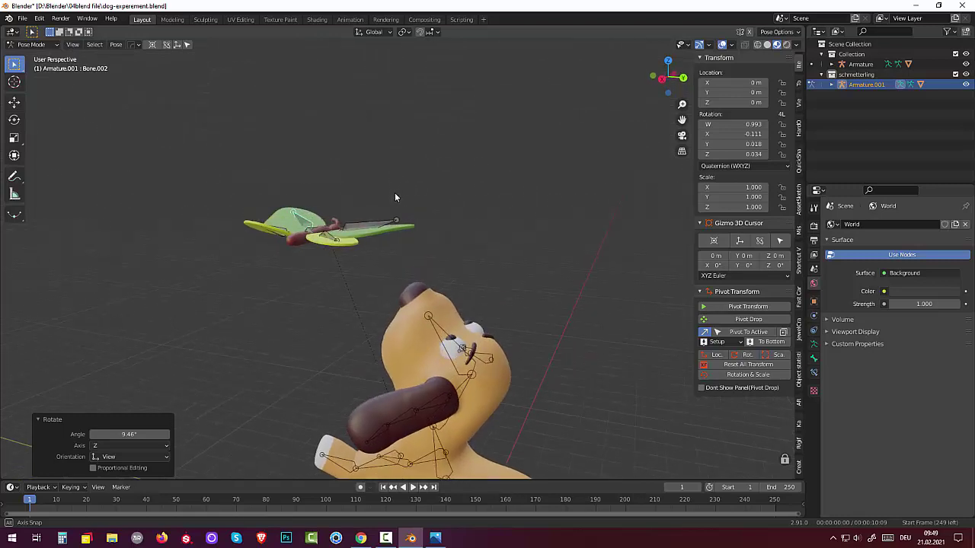
{"action": "left_click", "coordinate": [392, 225]}
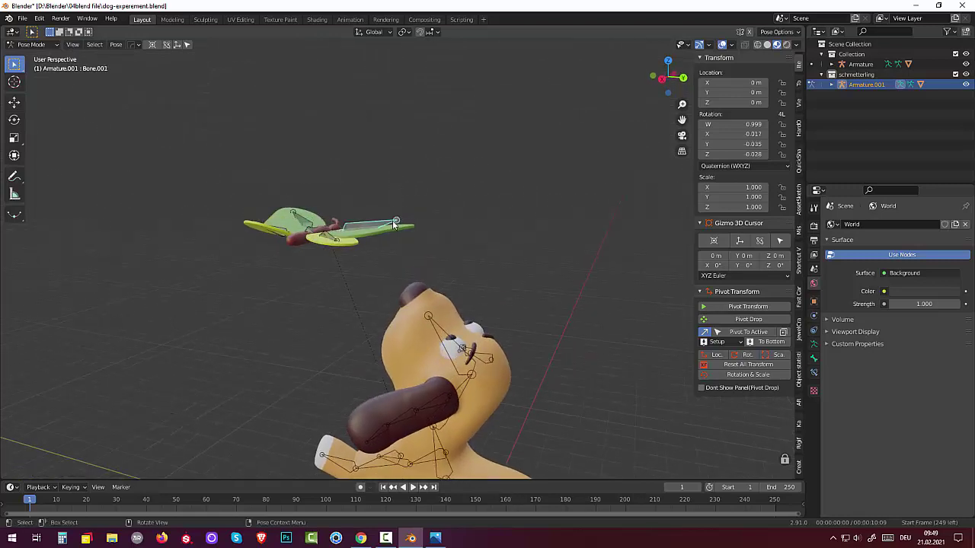
{"action": "key", "text": "r"}
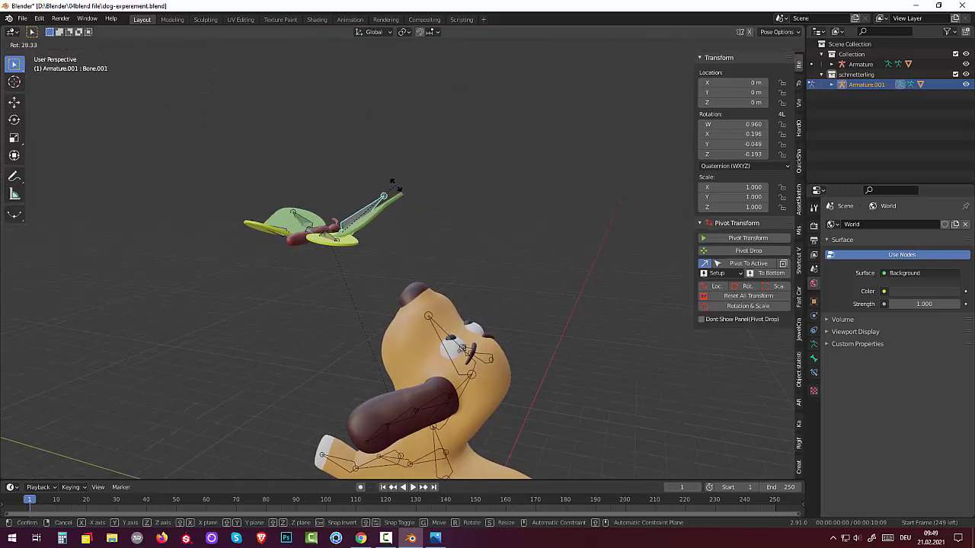
{"action": "left_click", "coordinate": [385, 200]}
{"action": "mouse_move", "coordinate": [385, 200]}
{"action": "middle_mouse_down"}
{"action": "mouse_move", "coordinate": [487, 204]}
{"action": "mouse_move", "coordinate": [524, 217]}
{"action": "mouse_move", "coordinate": [526, 264]}
{"action": "mouse_move", "coordinate": [482, 285]}
{"action": "mouse_move", "coordinate": [352, 263]}
{"action": "mouse_move", "coordinate": [457, 213]}
{"action": "mouse_move", "coordinate": [477, 168]}
{"action": "middle_mouse_up"}
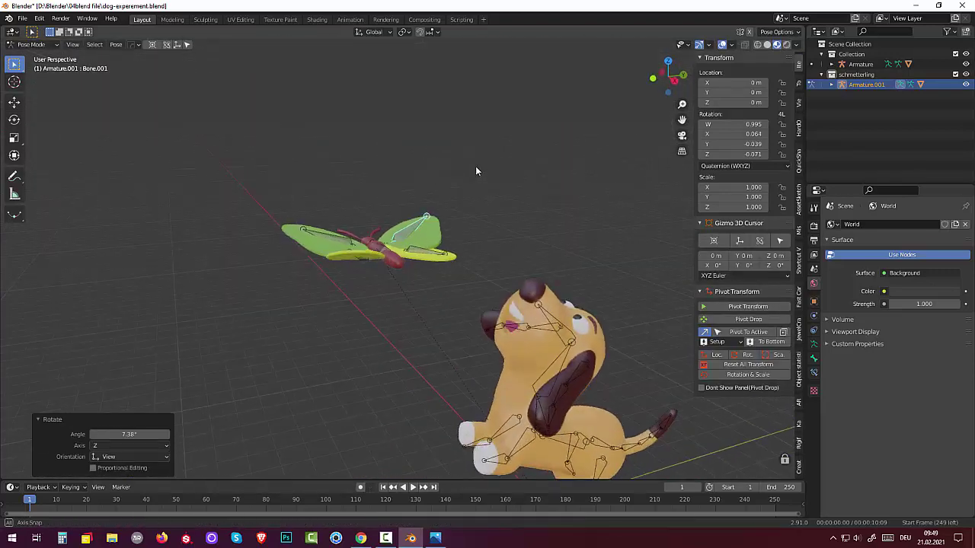
{"action": "left_click", "coordinate": [308, 227]}
{"action": "key", "text": "r"}
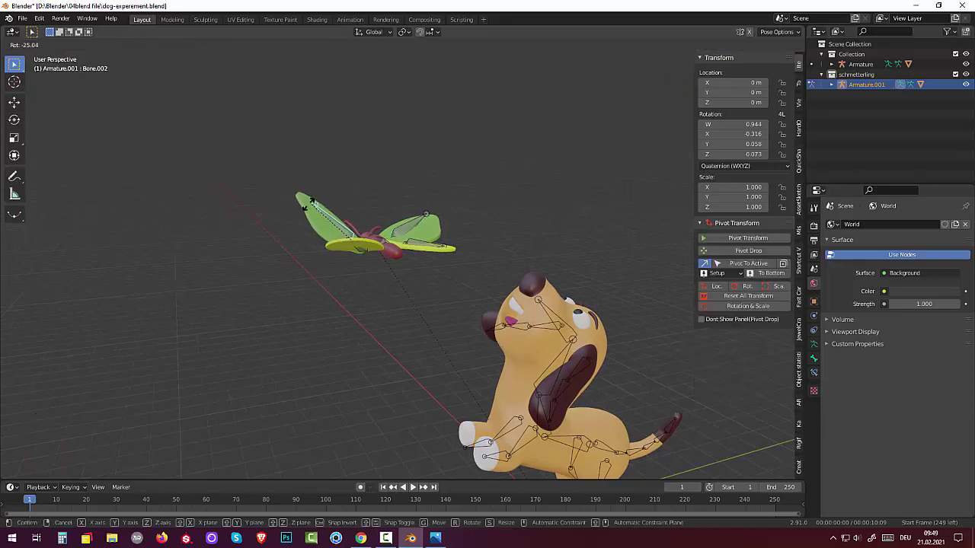
{"action": "left_click", "coordinate": [308, 207]}
- Rotate Bone.001 again, then rotate the lower wing bone Bone.004
{"action": "left_click", "coordinate": [429, 222]}
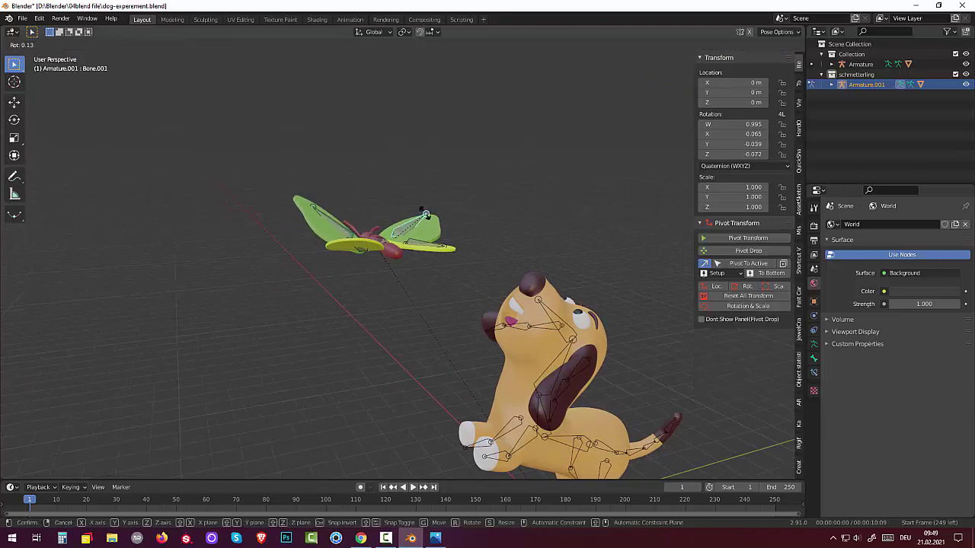
{"action": "key", "text": "r"}
{"action": "left_click", "coordinate": [411, 191]}
{"action": "mouse_move", "coordinate": [472, 223]}
{"action": "middle_mouse_down"}
{"action": "mouse_move", "coordinate": [513, 253]}
{"action": "mouse_move", "coordinate": [506, 229]}
{"action": "middle_mouse_up"}
{"action": "left_click", "coordinate": [477, 292]}
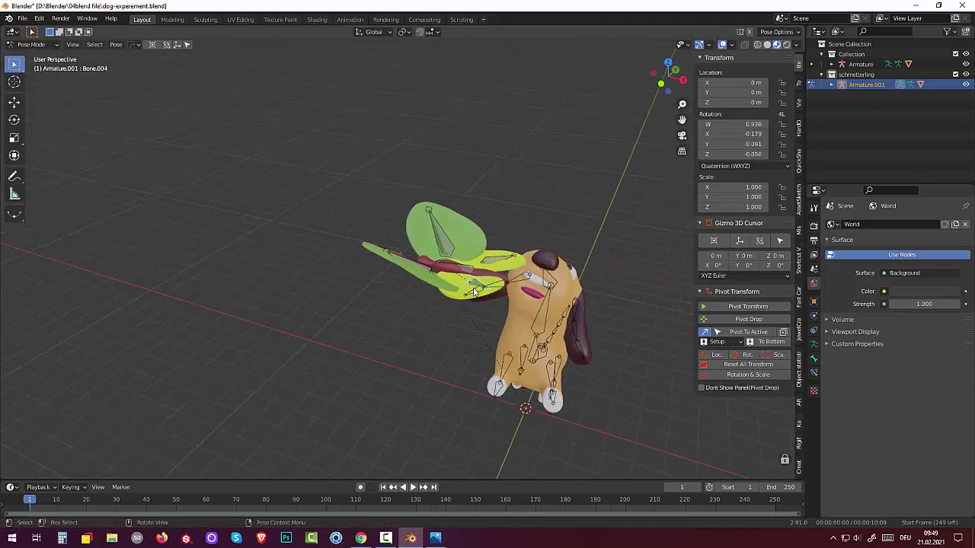
{"action": "middle_click_drag", "start_coordinate": [477, 291], "coordinate": [557, 285]}
{"action": "key", "text": "r"}
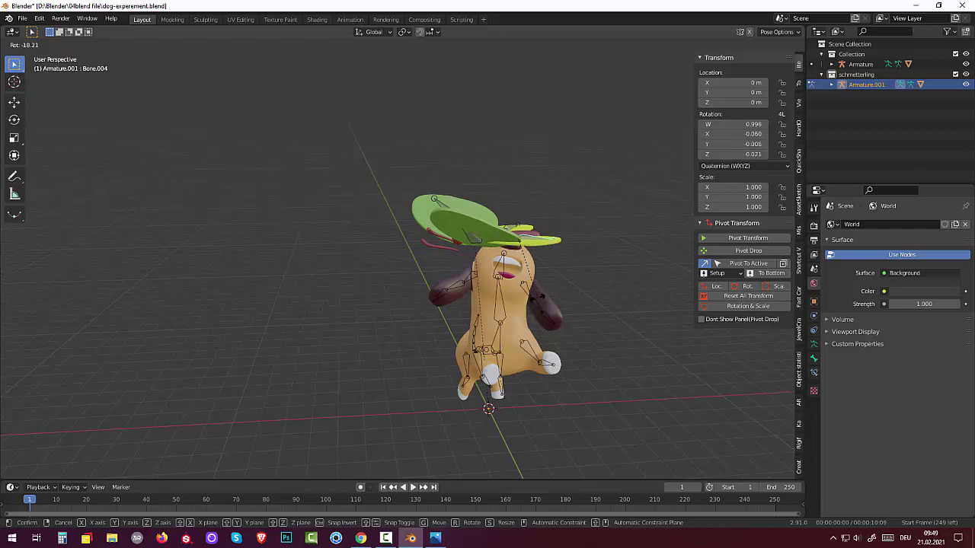
{"action": "left_click", "coordinate": [537, 297]}
- Rotate the lower wing bone Bone.003 and the right upper wing bone
{"action": "mouse_move", "coordinate": [537, 297]}
{"action": "middle_mouse_down"}
{"action": "mouse_move", "coordinate": [523, 319]}
{"action": "mouse_move", "coordinate": [367, 318]}
{"action": "middle_mouse_up"}
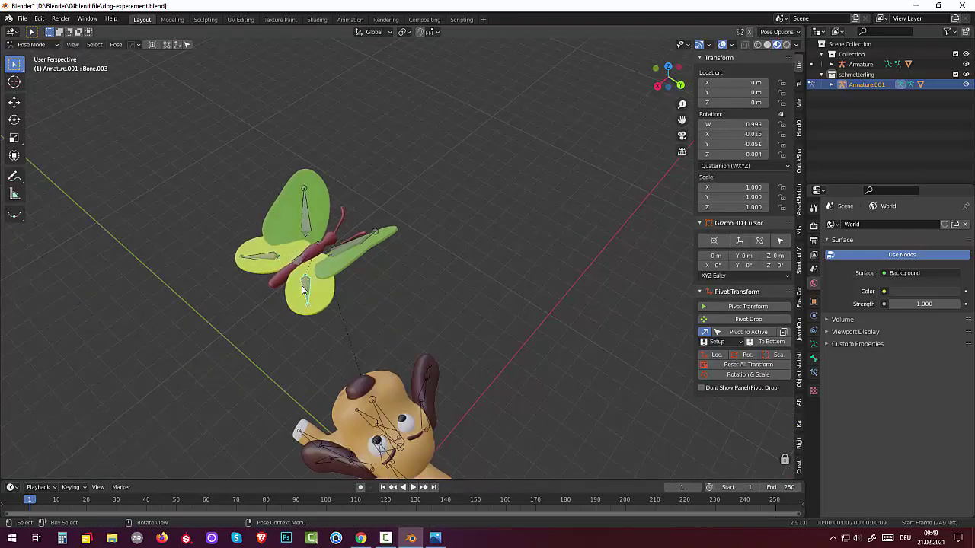
{"action": "left_click", "coordinate": [301, 287]}
{"action": "key", "text": "r"}
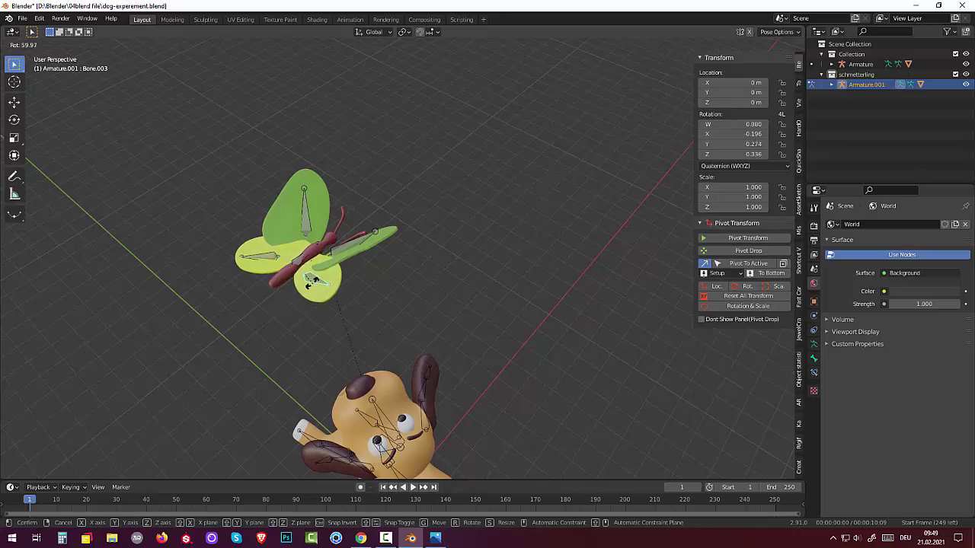
{"action": "left_click", "coordinate": [308, 296]}
{"action": "mouse_move", "coordinate": [308, 296]}
{"action": "middle_mouse_down"}
{"action": "mouse_move", "coordinate": [438, 264]}
{"action": "mouse_move", "coordinate": [478, 244]}
{"action": "mouse_move", "coordinate": [485, 226]}
{"action": "mouse_move", "coordinate": [518, 244]}
{"action": "mouse_move", "coordinate": [507, 267]}
{"action": "mouse_move", "coordinate": [396, 271]}
{"action": "mouse_move", "coordinate": [354, 254]}
{"action": "middle_mouse_up"}
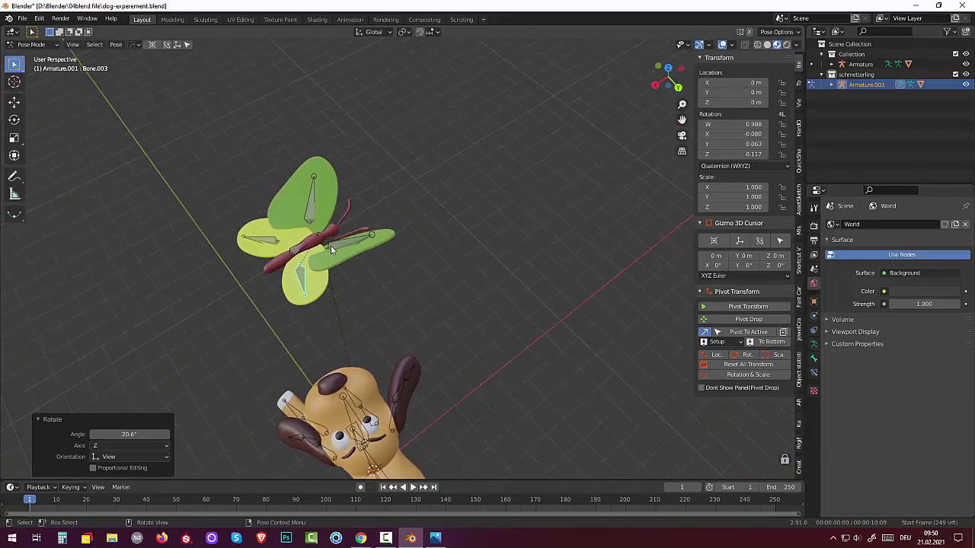
{"action": "left_click", "coordinate": [331, 246]}
{"action": "key", "text": "r"}
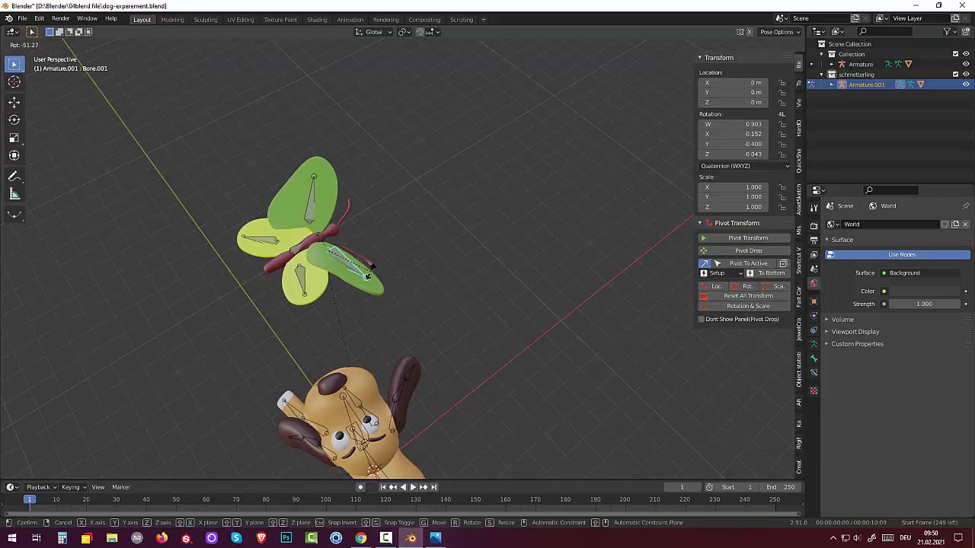
{"action": "left_click", "coordinate": [369, 272]}
- Keep rotating the right upper-wing bone Bone.001 until it reaches 14.2°, then zoom in
{"action": "mouse_move", "coordinate": [413, 226]}
{"action": "middle_mouse_down"}
{"action": "mouse_move", "coordinate": [437, 171]}
{"action": "mouse_move", "coordinate": [485, 161]}
{"action": "mouse_move", "coordinate": [566, 160]}
{"action": "mouse_move", "coordinate": [663, 181]}
{"action": "mouse_move", "coordinate": [738, 175]}
{"action": "mouse_move", "coordinate": [198, 252]}
{"action": "middle_mouse_up"}
{"action": "key", "text": "r"}
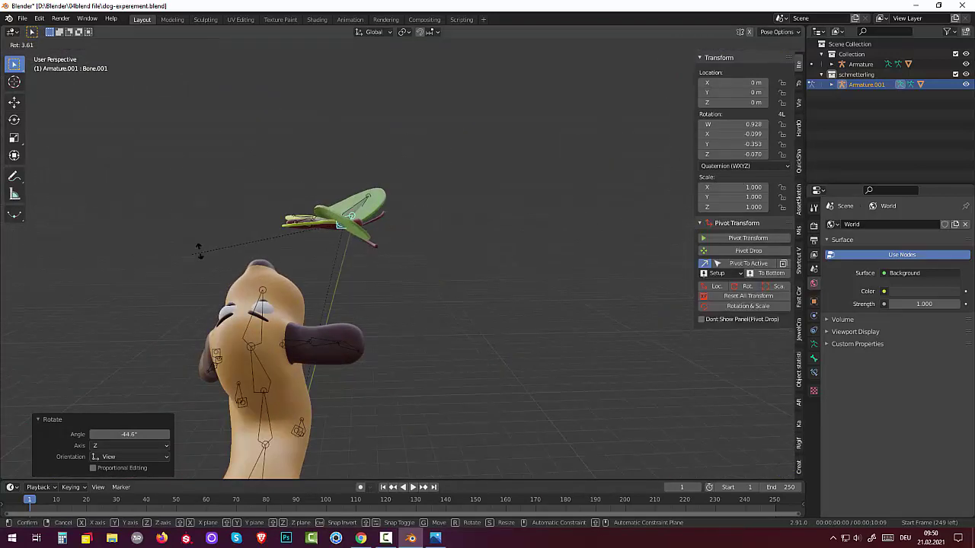
{"action": "left_click", "coordinate": [98, 405]}
{"action": "mouse_move", "coordinate": [401, 340]}
{"action": "middle_mouse_down"}
{"action": "mouse_move", "coordinate": [473, 338]}
{"action": "mouse_move", "coordinate": [534, 357]}
{"action": "mouse_move", "coordinate": [527, 348]}
{"action": "middle_mouse_up"}
{"action": "key", "text": "r"}
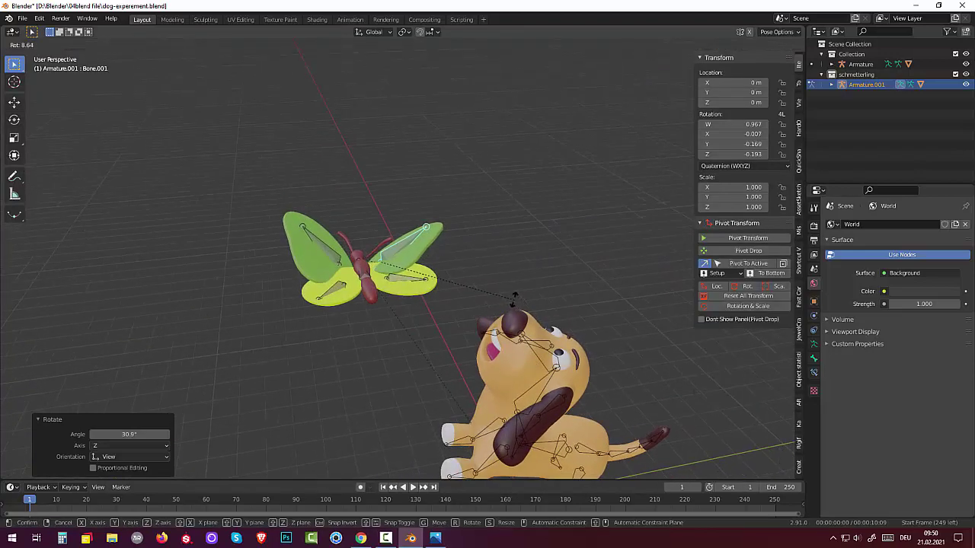
{"action": "left_click", "coordinate": [508, 297]}
{"action": "mouse_move", "coordinate": [508, 296]}
{"action": "middle_mouse_down"}
{"action": "mouse_move", "coordinate": [512, 333]}
{"action": "mouse_move", "coordinate": [473, 319]}
{"action": "middle_mouse_up"}
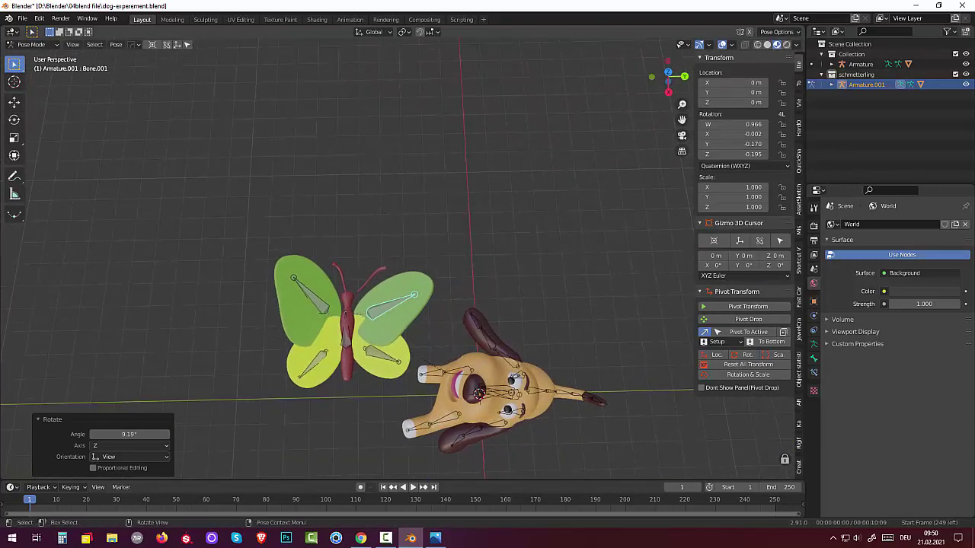
{"action": "key", "text": "r"}
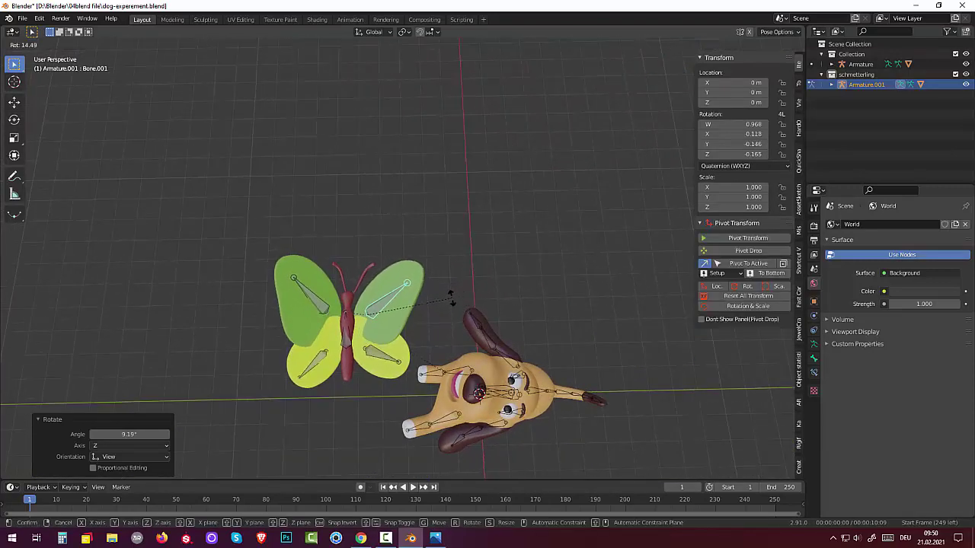
{"action": "left_click", "coordinate": [445, 306]}
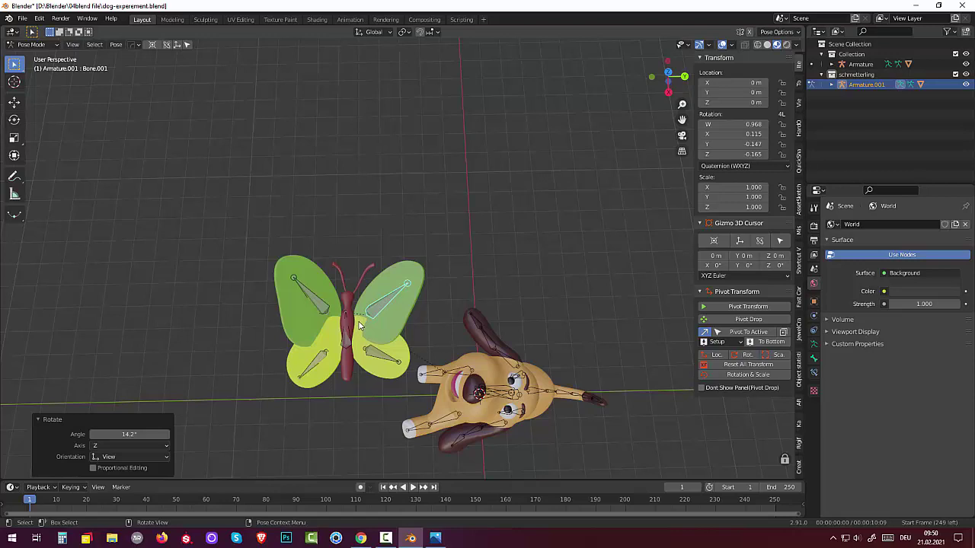
{"action": "scroll", "coordinate": [373, 317], "scroll_direction": "up", "scroll_amount": 1}
{"action": "scroll", "coordinate": [375, 312], "scroll_direction": "up", "scroll_amount": 2}
{"action": "scroll", "coordinate": [375, 308], "scroll_direction": "down", "scroll_amount": 1}
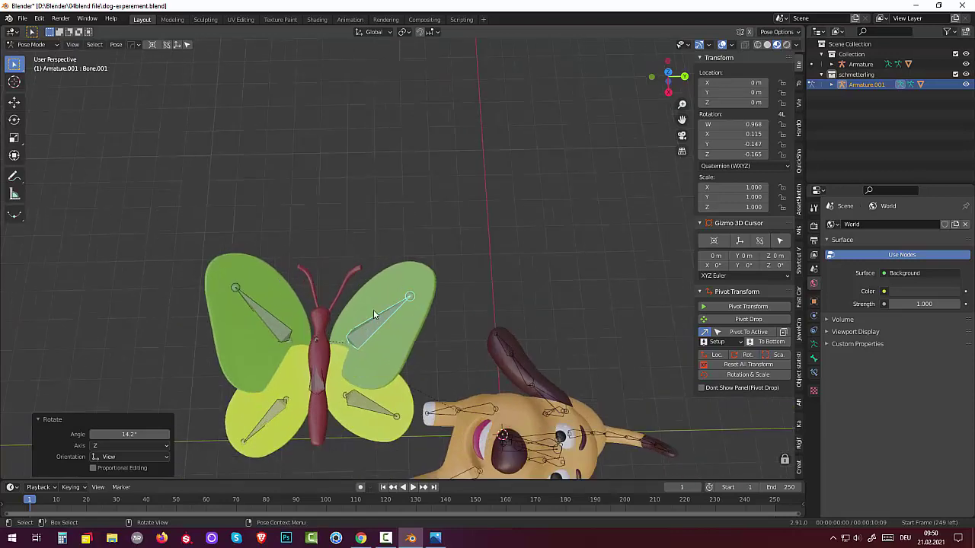
- Switch to Object Mode and Solid shading, toggling BezierCurve.002 into Edit Mode and back
{"action": "left_click", "coordinate": [25, 45]}
{"action": "left_click", "coordinate": [36, 59]}
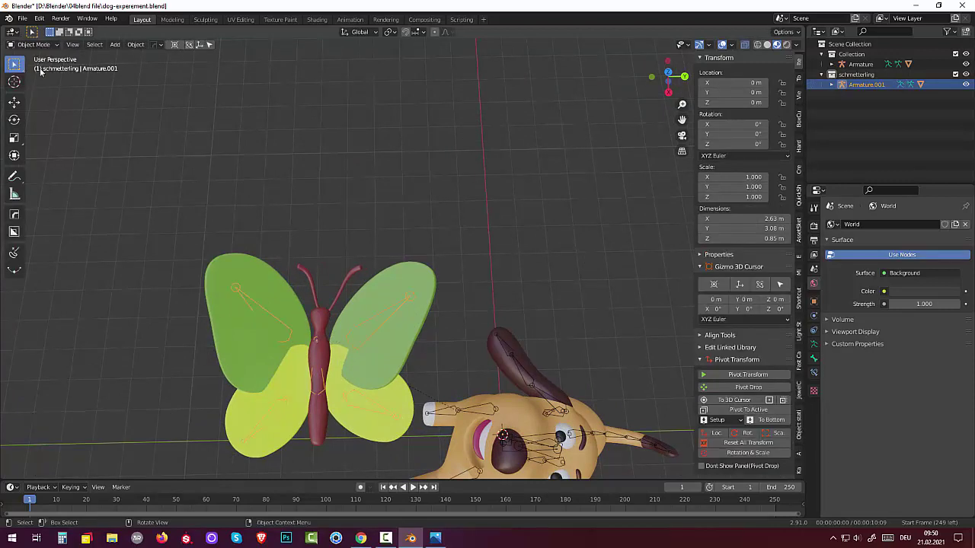
{"action": "left_click", "coordinate": [370, 328]}
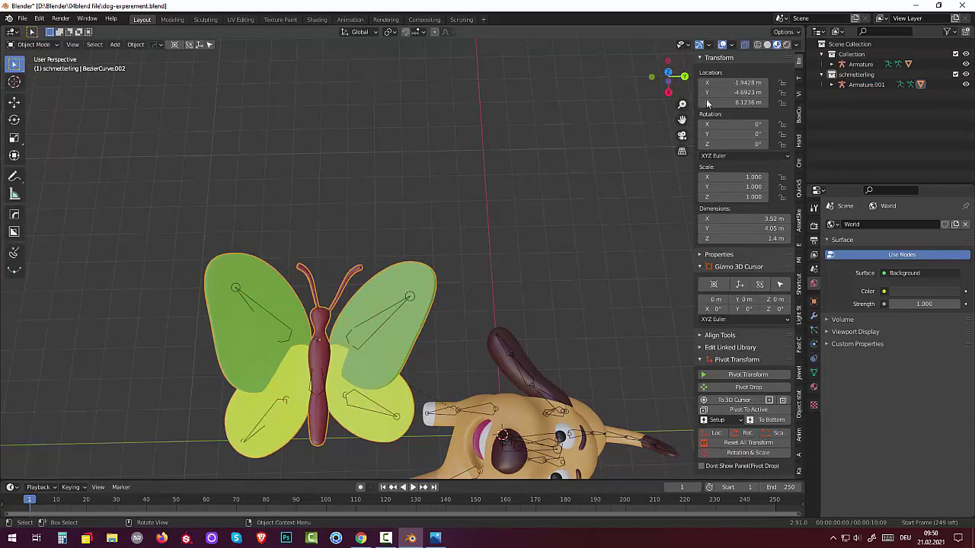
{"action": "left_click", "coordinate": [767, 45]}
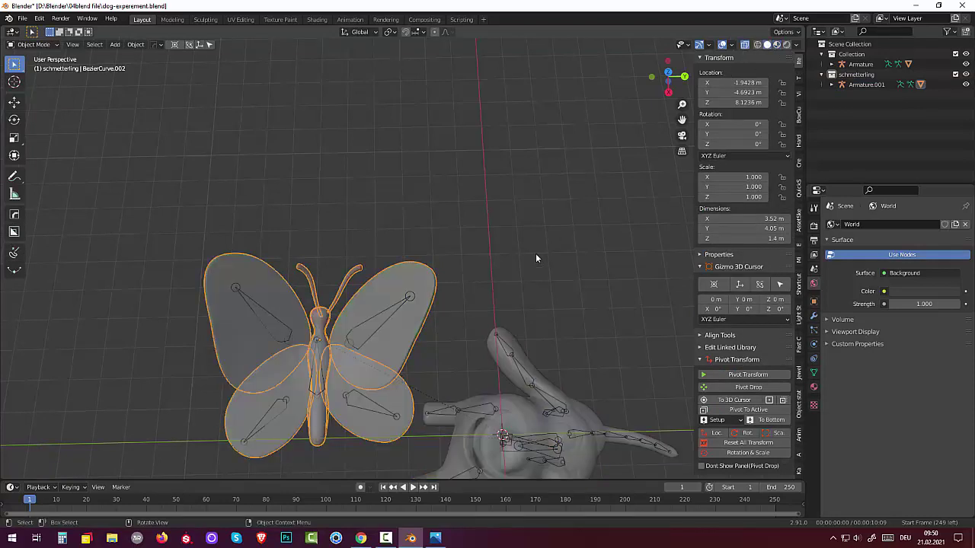
{"action": "left_click", "coordinate": [31, 45]}
{"action": "left_click", "coordinate": [35, 69]}
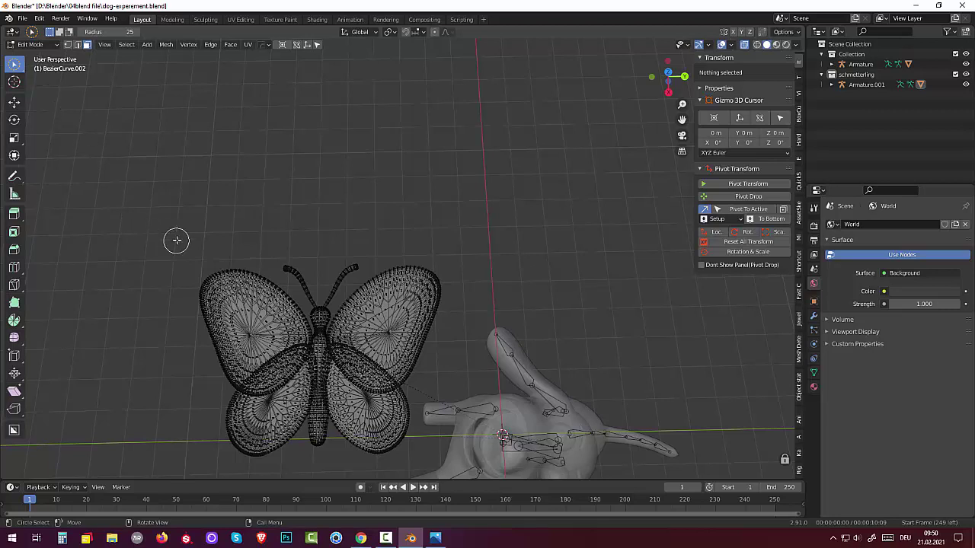
{"action": "left_click", "coordinate": [33, 46]}
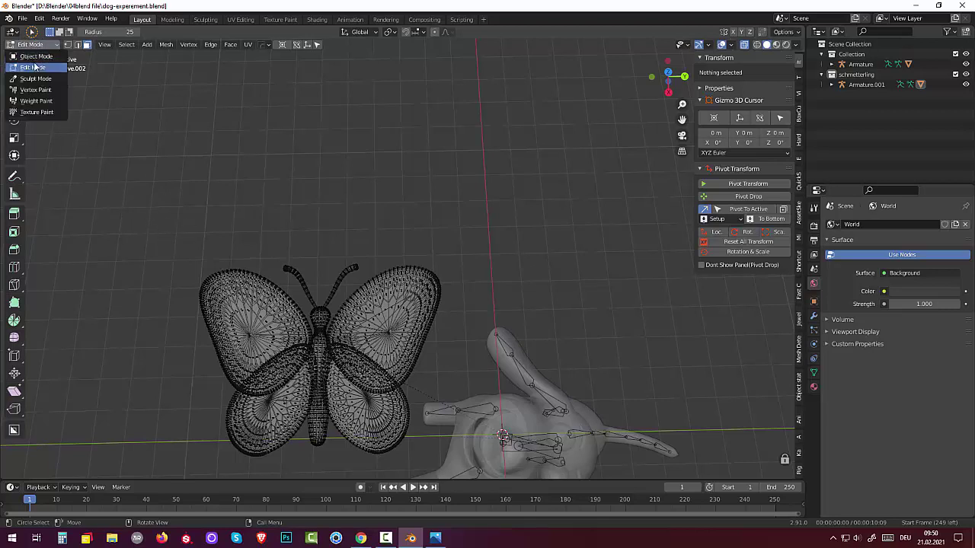
{"action": "left_click", "coordinate": [35, 56]}
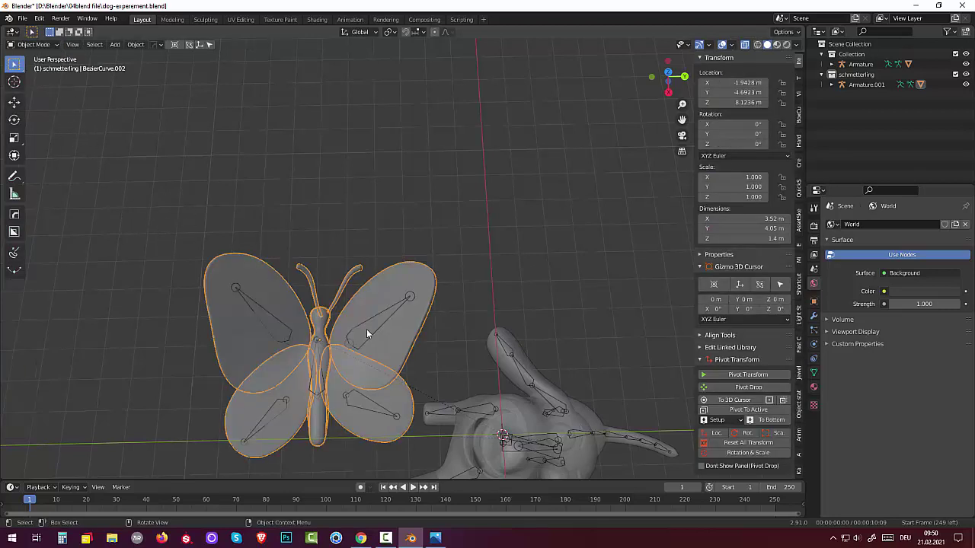
- Put the butterfly armature Armature.001 into Edit Mode and right-click its upper-wing bone
{"action": "left_click", "coordinate": [390, 312]}
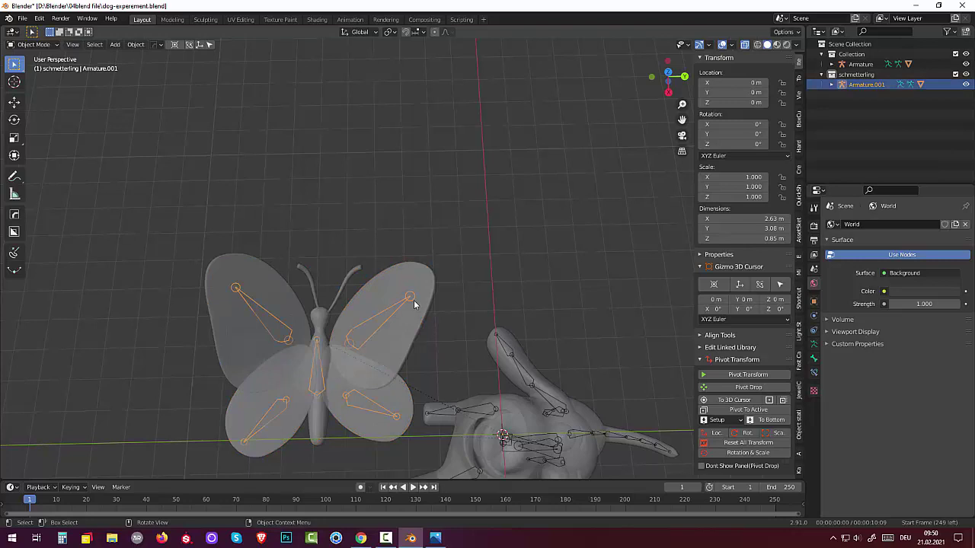
{"action": "left_click", "coordinate": [34, 44]}
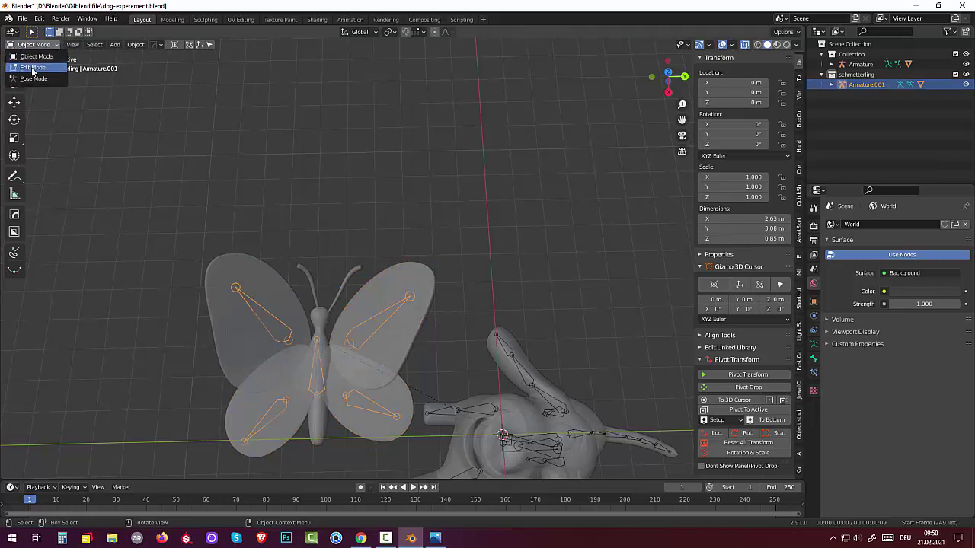
{"action": "left_click", "coordinate": [23, 69]}
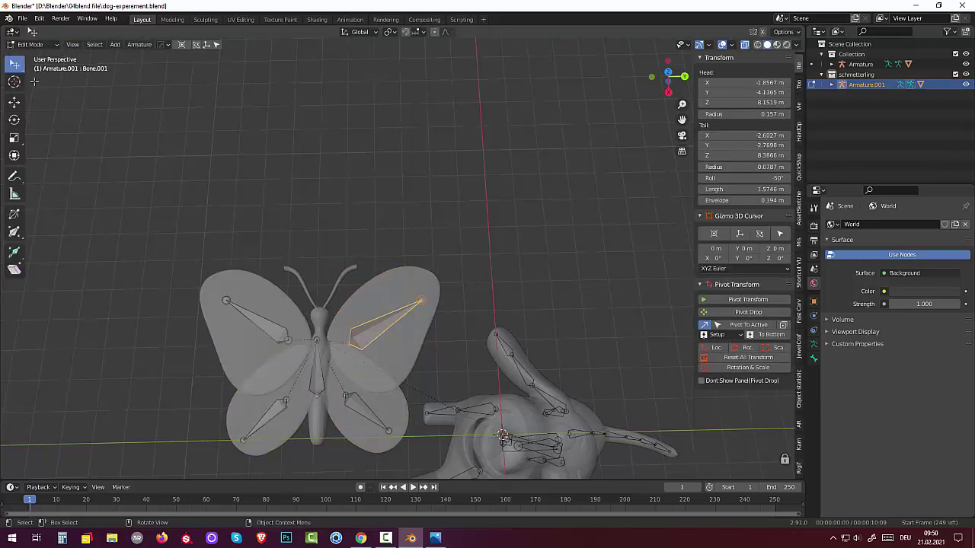
{"action": "right_click", "coordinate": [375, 329]}
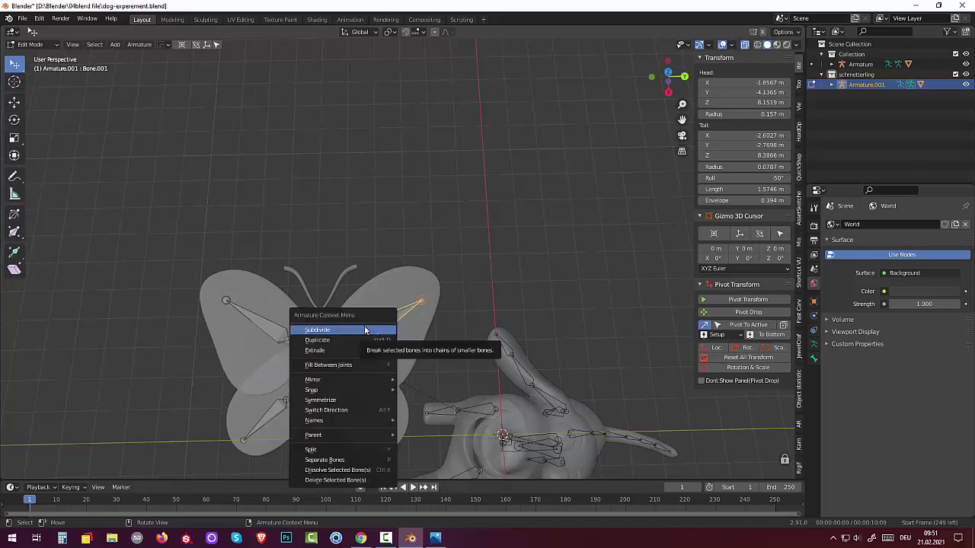
- Subdivide the right upper-wing bone in two and reposition both segments inside the wing
{"action": "left_click", "coordinate": [362, 329]}
{"action": "left_click", "coordinate": [354, 342]}
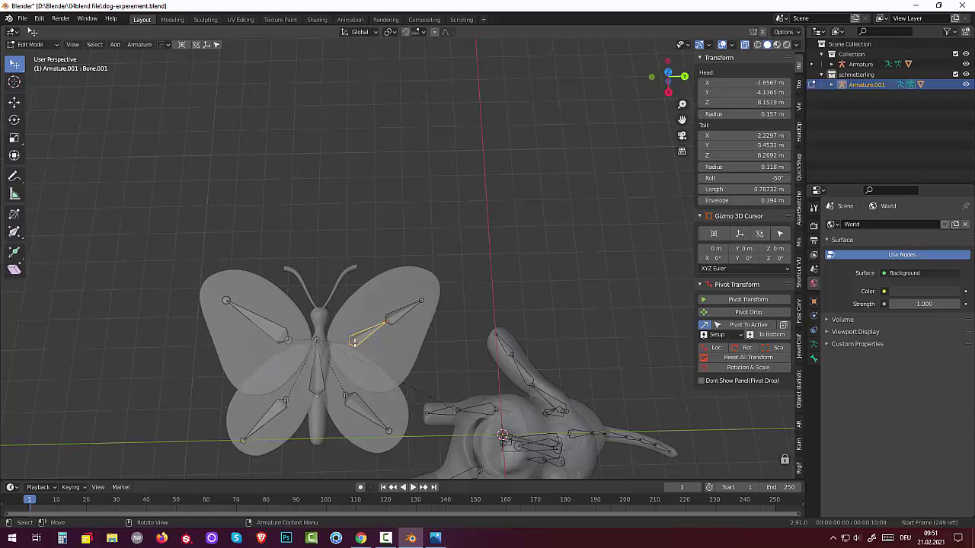
{"action": "key", "text": "g"}
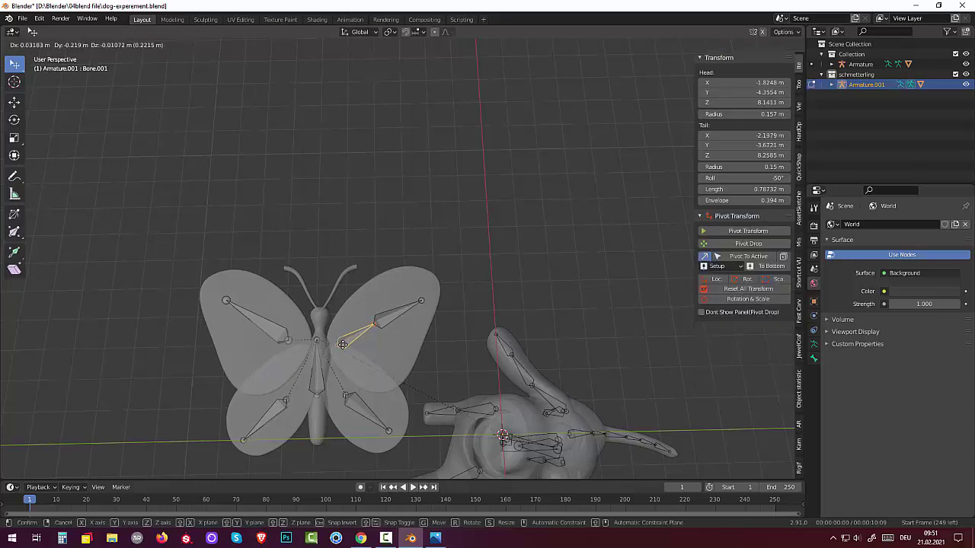
{"action": "left_click", "coordinate": [342, 344]}
{"action": "left_click", "coordinate": [379, 324]}
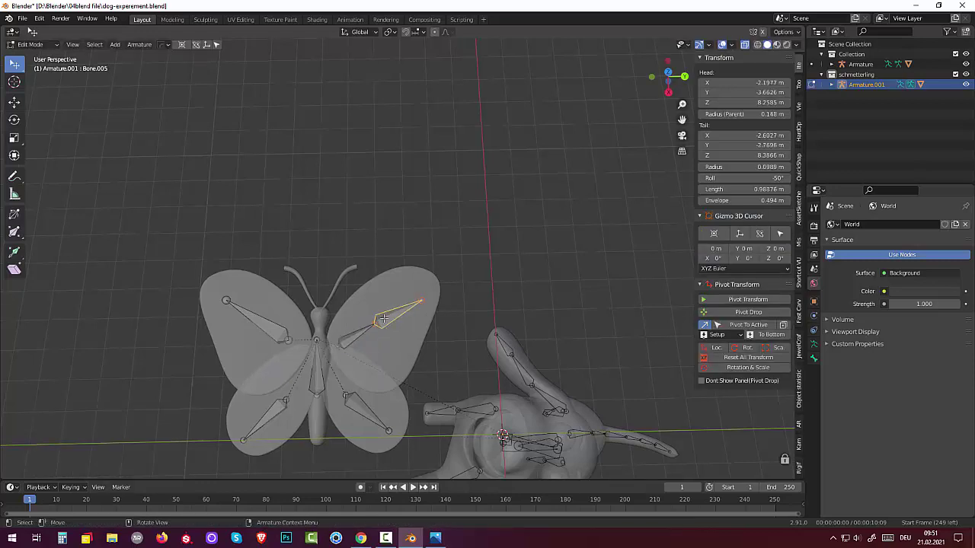
{"action": "key", "text": "g"}
{"action": "left_click", "coordinate": [413, 310]}
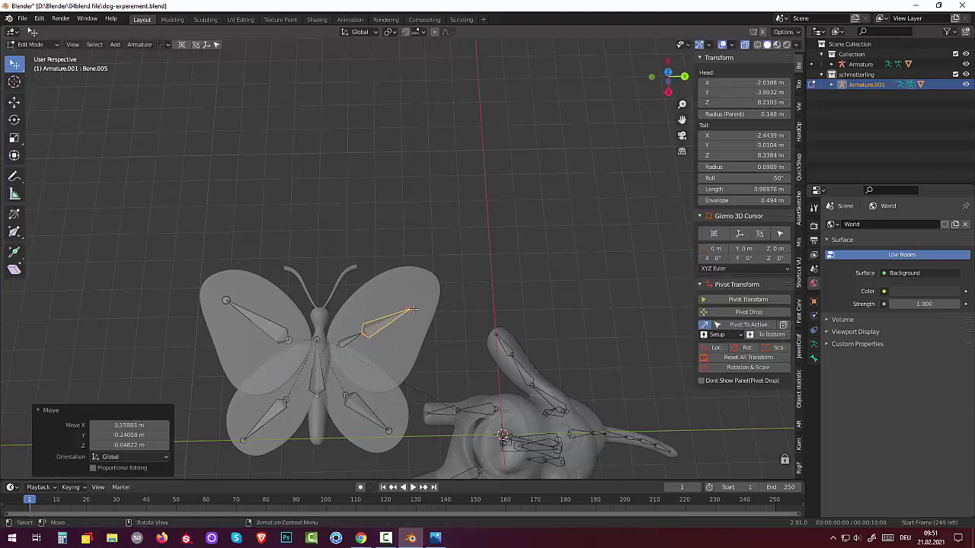
- Stretch Bone.005's tail out to the wing's upper tip and select the left upper-wing bone
{"action": "left_click", "coordinate": [412, 309]}
{"action": "key", "text": "g"}
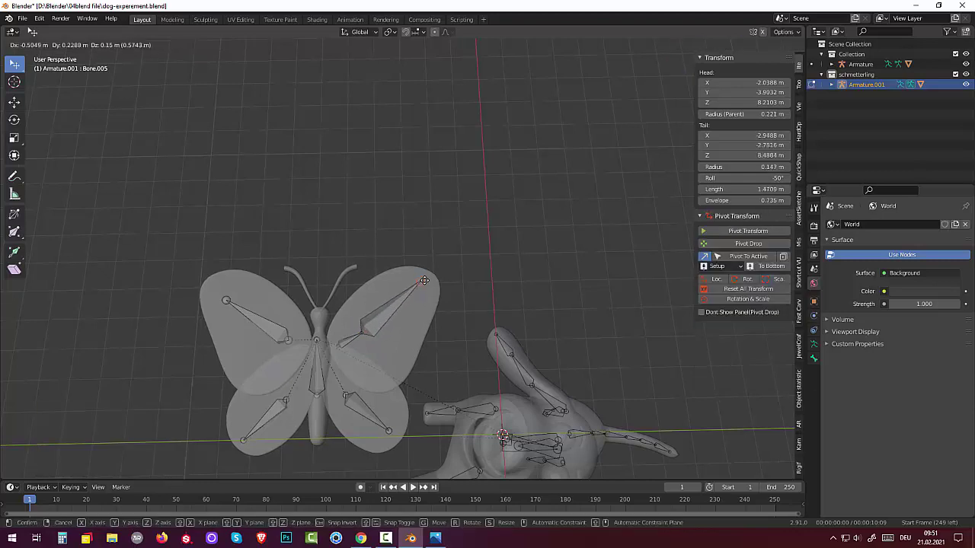
{"action": "left_click", "coordinate": [424, 280]}
{"action": "left_click", "coordinate": [256, 322]}
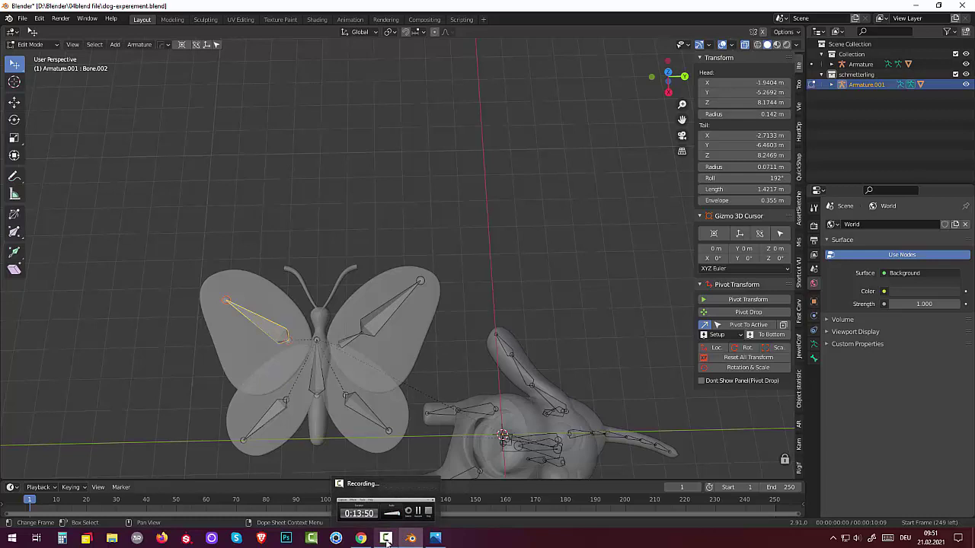
{"action": "left_click", "coordinate": [387, 540]}
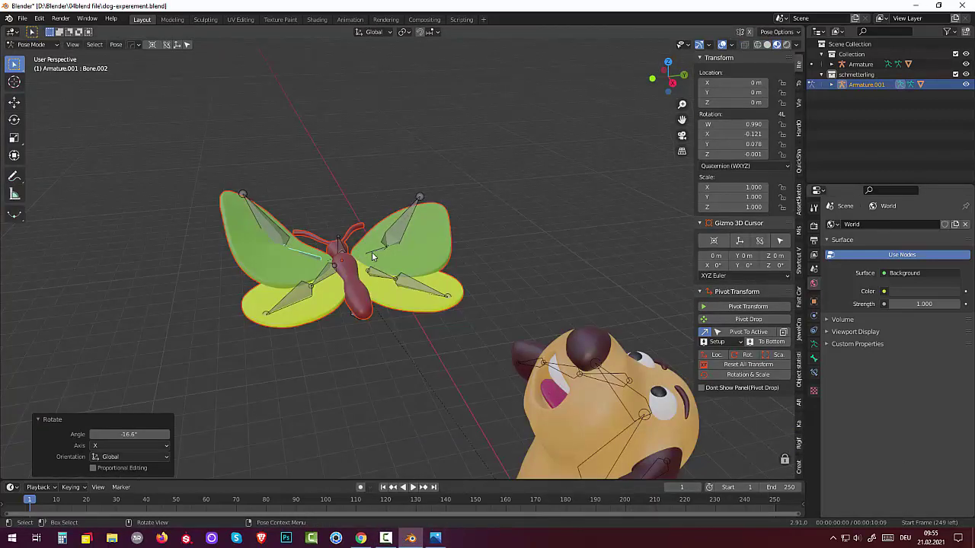
- Rotate the right upper-wing bone about the X axis, then select the head bone
{"action": "left_click", "coordinate": [373, 257]}
{"action": "key", "text": "r"}
{"action": "key", "text": "x"}
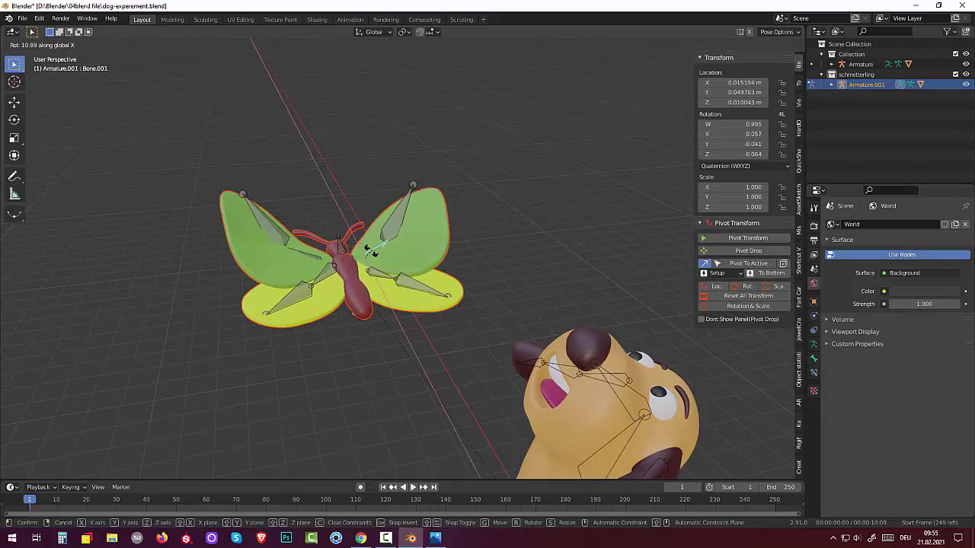
{"action": "left_click", "coordinate": [373, 253]}
{"action": "mouse_move", "coordinate": [420, 289]}
{"action": "middle_mouse_down"}
{"action": "mouse_move", "coordinate": [296, 282]}
{"action": "mouse_move", "coordinate": [372, 262]}
{"action": "mouse_move", "coordinate": [437, 259]}
{"action": "mouse_move", "coordinate": [452, 297]}
{"action": "mouse_move", "coordinate": [431, 314]}
{"action": "mouse_move", "coordinate": [380, 321]}
{"action": "middle_mouse_up"}
{"action": "left_click", "coordinate": [352, 320]}
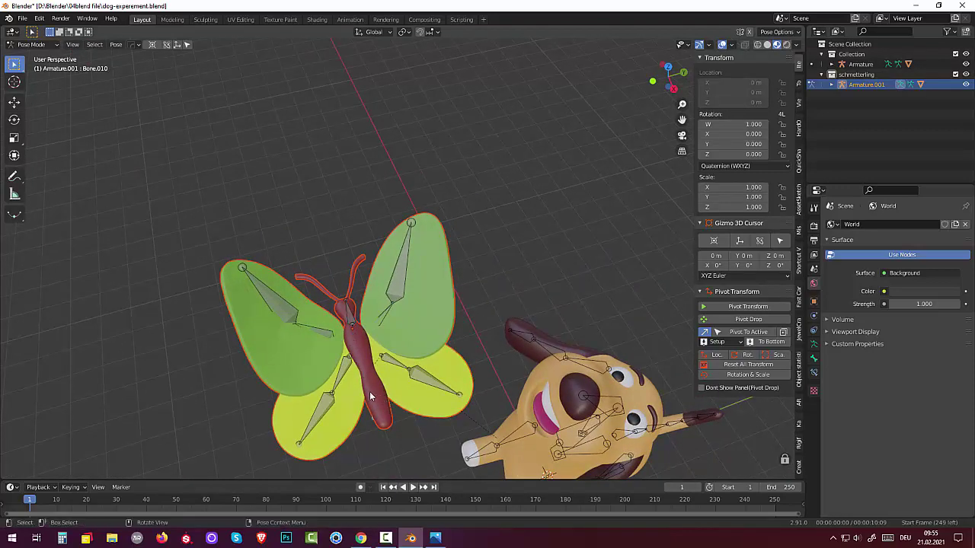
{"action": "mouse_move", "coordinate": [370, 396]}
{"action": "middle_mouse_down"}
{"action": "mouse_move", "coordinate": [337, 387]}
{"action": "mouse_move", "coordinate": [335, 363]}
{"action": "mouse_move", "coordinate": [357, 342]}
{"action": "mouse_move", "coordinate": [359, 361]}
{"action": "middle_mouse_up"}
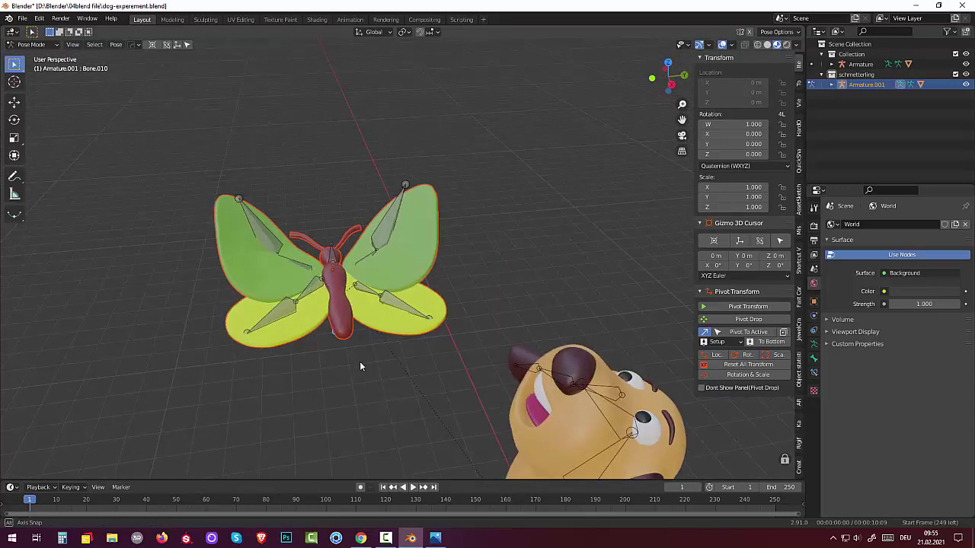
- Make small rotations to Bone.002, the right upper-wing bone and Bone.003
{"action": "left_click", "coordinate": [290, 261]}
{"action": "key", "text": "r"}
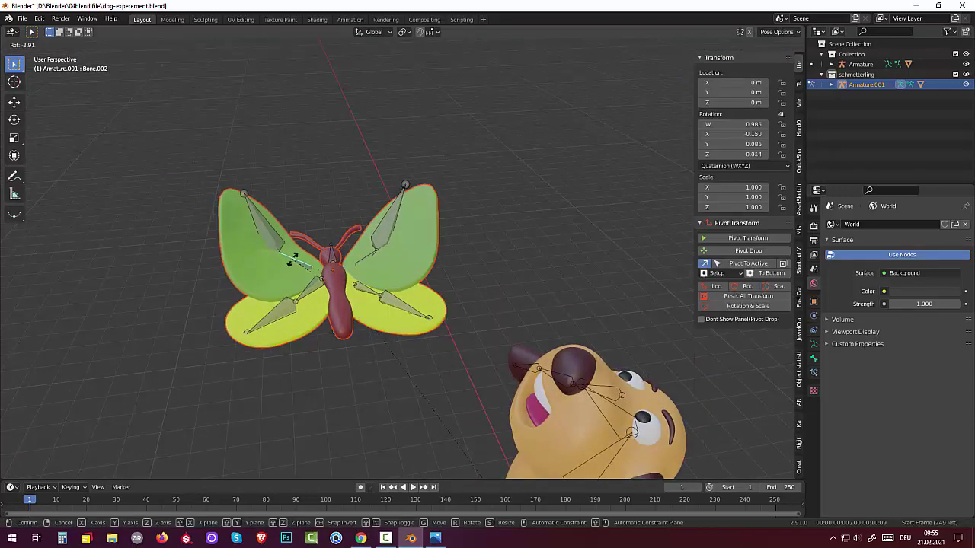
{"action": "left_click", "coordinate": [292, 258]}
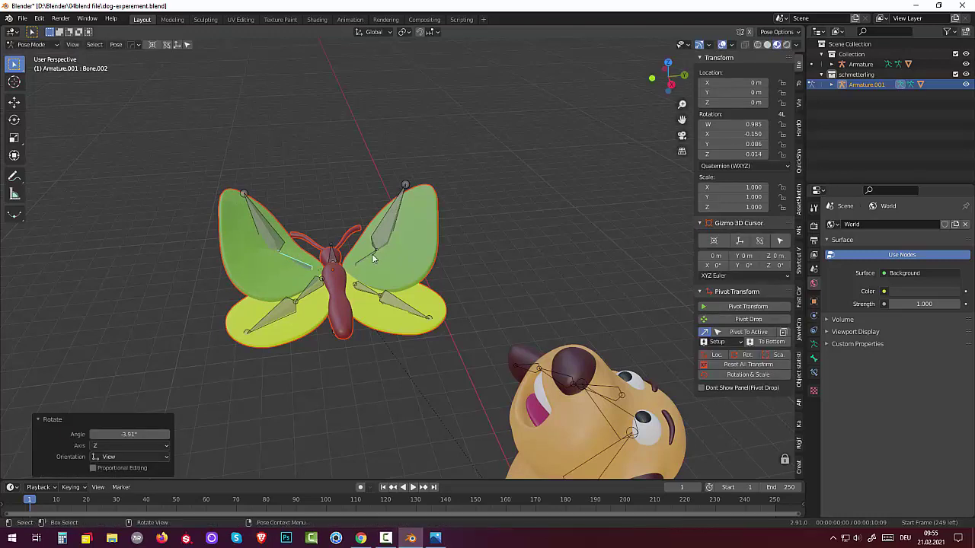
{"action": "left_click", "coordinate": [373, 259]}
{"action": "key", "text": "r"}
{"action": "left_click", "coordinate": [370, 258]}
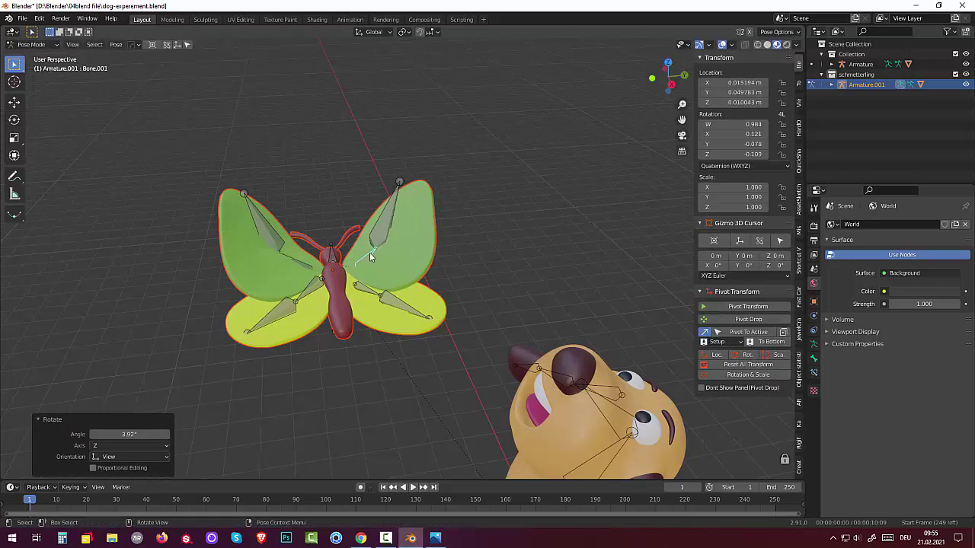
{"action": "left_click", "coordinate": [370, 293]}
{"action": "key", "text": "r"}
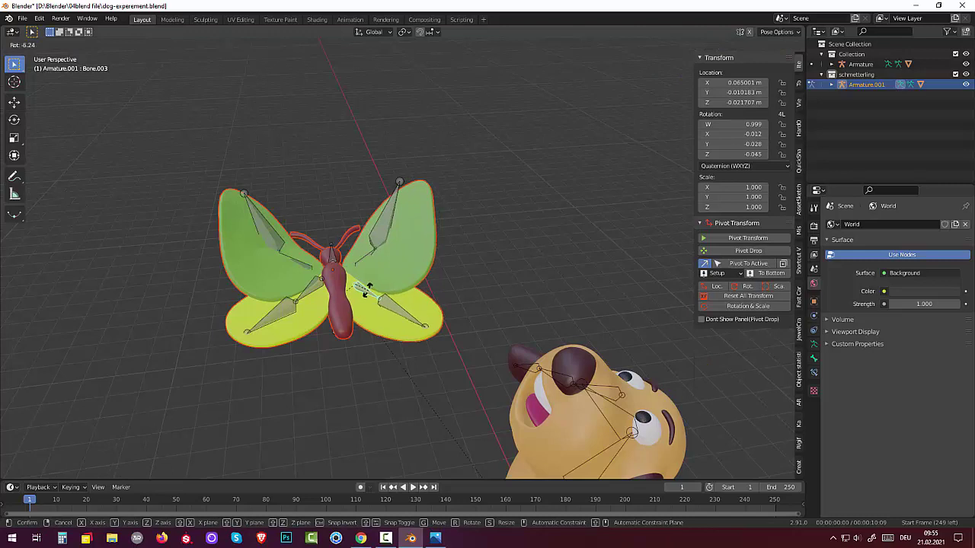
{"action": "left_click", "coordinate": [366, 287]}
- Rotate the lower-left wing bone, then turn the main body bone about 22.7°
{"action": "left_click", "coordinate": [308, 297]}
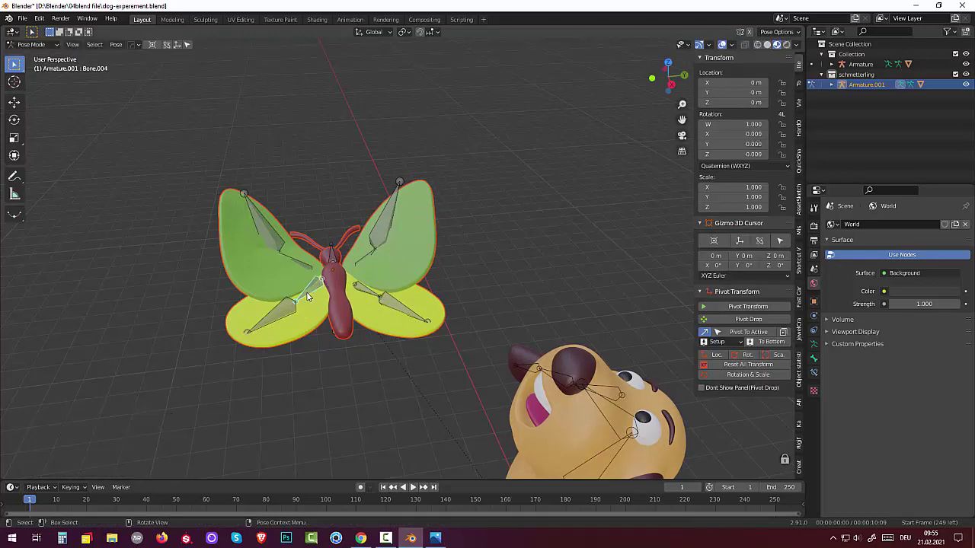
{"action": "key", "text": "r"}
{"action": "left_click", "coordinate": [312, 296]}
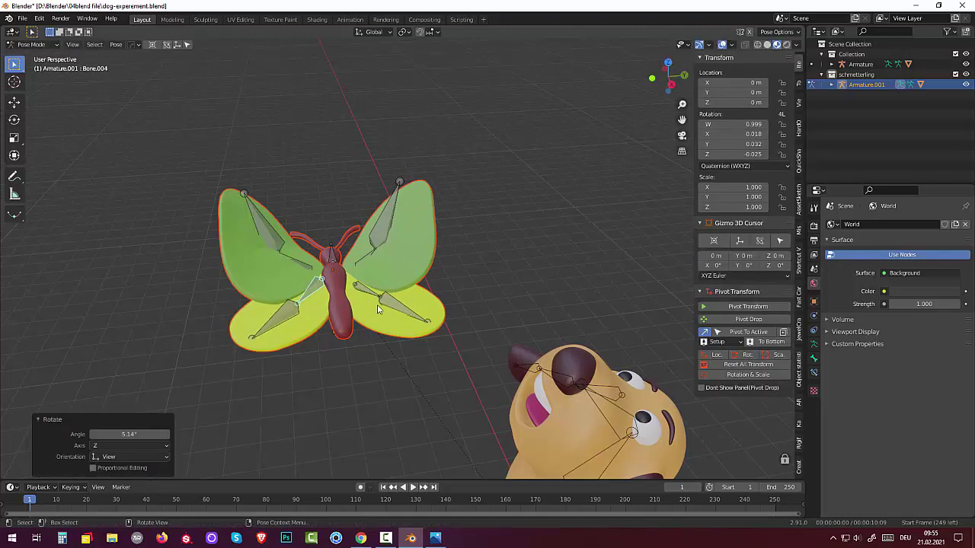
{"action": "middle_click_drag", "start_coordinate": [370, 259], "coordinate": [349, 214]}
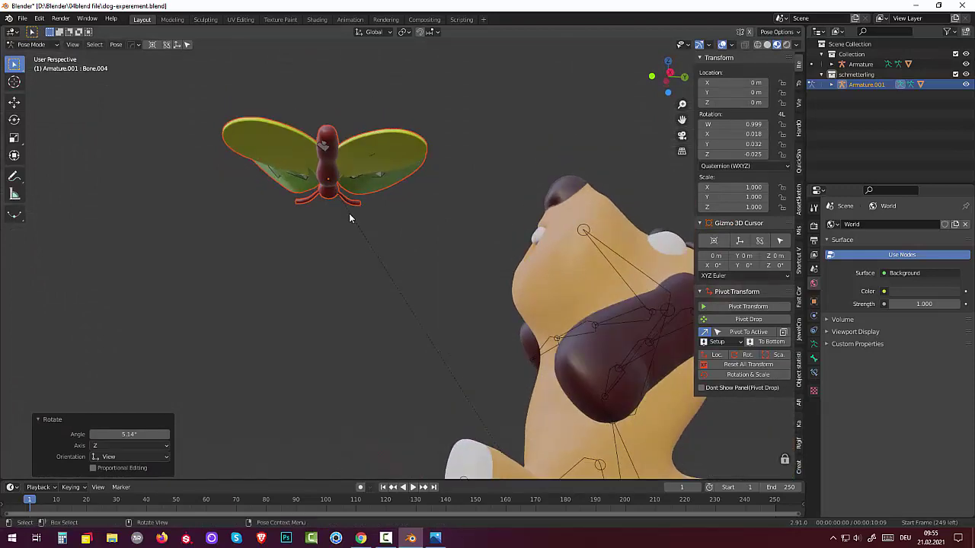
{"action": "left_click", "coordinate": [329, 164]}
{"action": "middle_click_drag", "start_coordinate": [329, 163], "coordinate": [454, 266]}
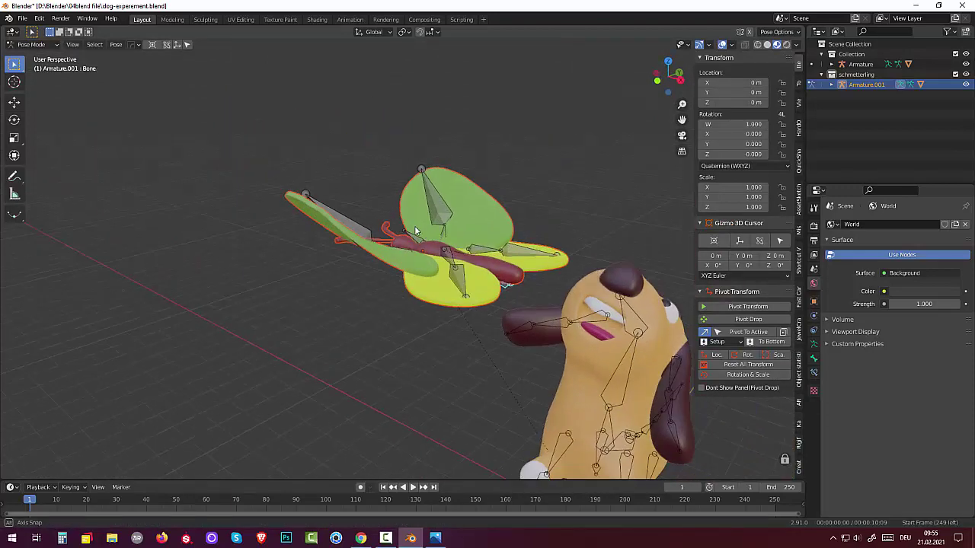
{"action": "key", "text": "r"}
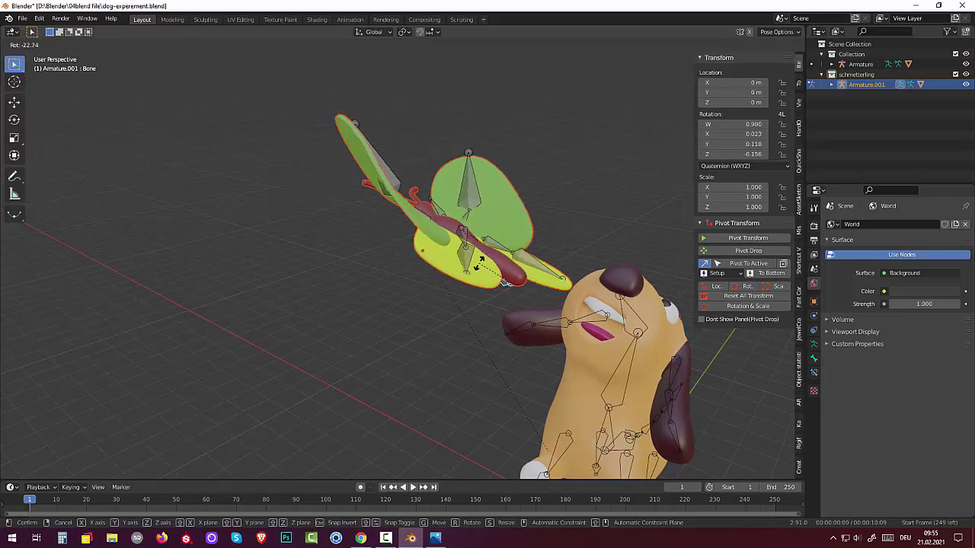
{"action": "left_click", "coordinate": [480, 260]}
{"action": "mouse_move", "coordinate": [434, 296]}
{"action": "middle_mouse_down"}
{"action": "mouse_move", "coordinate": [590, 263]}
{"action": "mouse_move", "coordinate": [727, 318]}
{"action": "middle_mouse_up"}
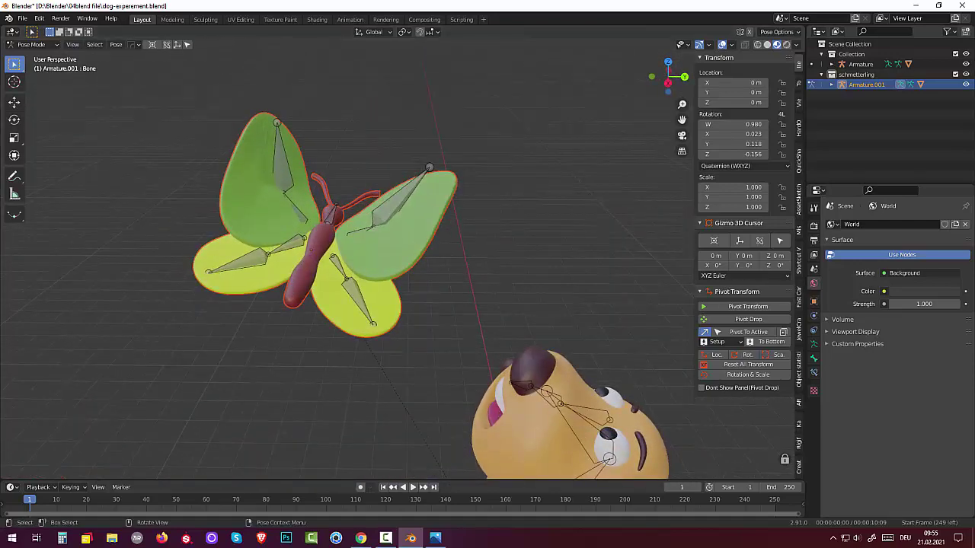
- Switch the armature to Object Mode, zoom out, and rotate it 1.35° around Z
{"action": "left_click", "coordinate": [30, 45]}
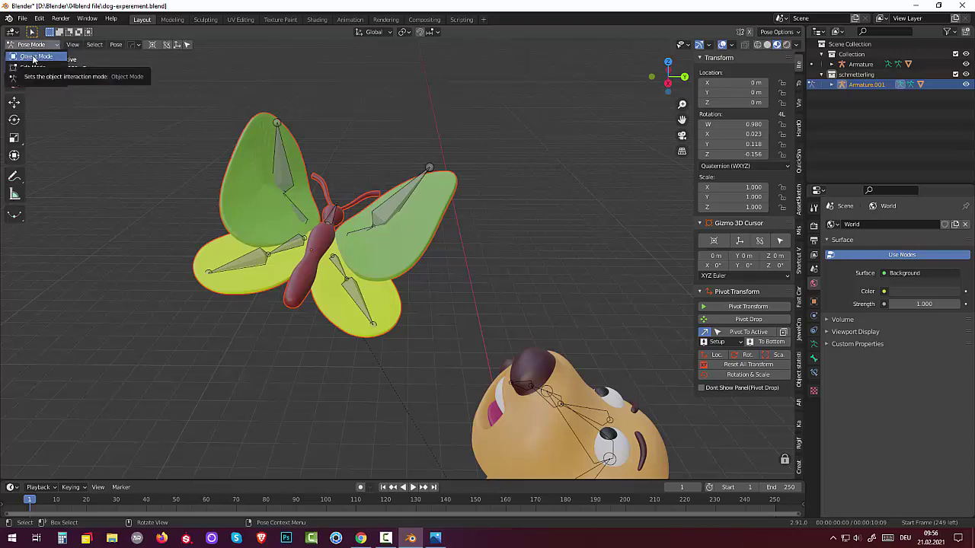
{"action": "left_click", "coordinate": [32, 57]}
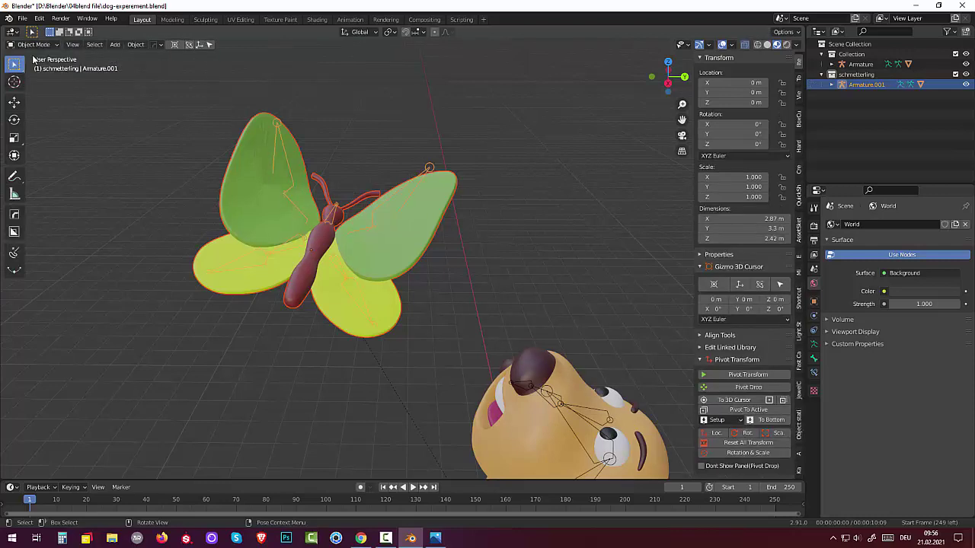
{"action": "mouse_move", "coordinate": [223, 189]}
{"action": "middle_mouse_down"}
{"action": "mouse_move", "coordinate": [496, 240]}
{"action": "mouse_move", "coordinate": [494, 226]}
{"action": "mouse_move", "coordinate": [491, 239]}
{"action": "mouse_move", "coordinate": [428, 238]}
{"action": "middle_mouse_up"}
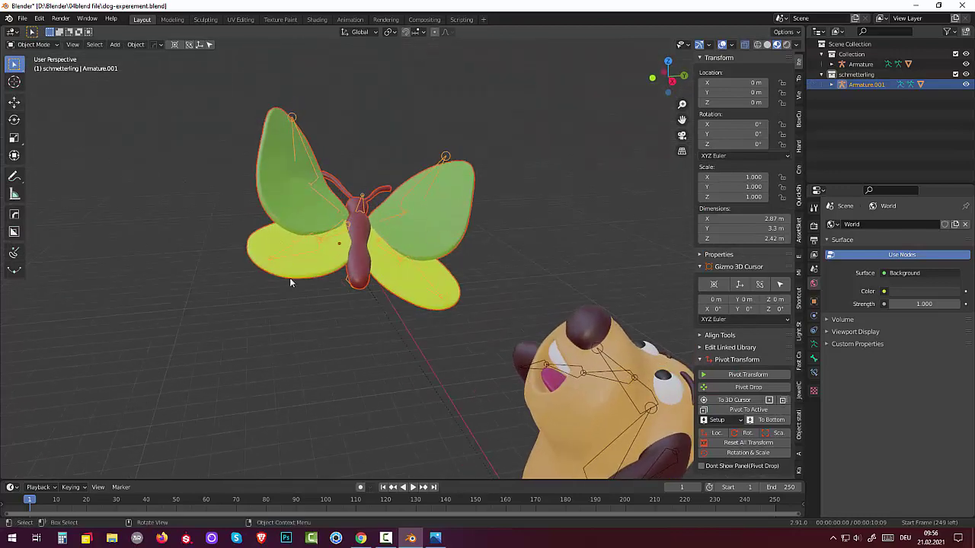
{"action": "scroll", "coordinate": [315, 303], "scroll_direction": "down", "scroll_amount": 3}
{"action": "scroll", "coordinate": [312, 298], "scroll_direction": "down", "scroll_amount": 1}
{"action": "scroll", "coordinate": [317, 294], "scroll_direction": "down", "scroll_amount": 1}
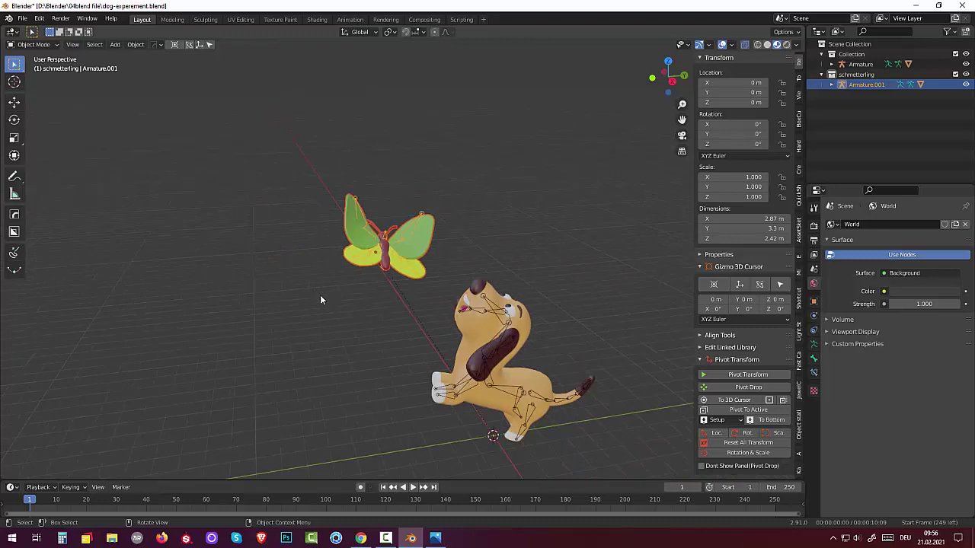
{"action": "key", "text": "r"}
{"action": "left_click", "coordinate": [257, 271]}
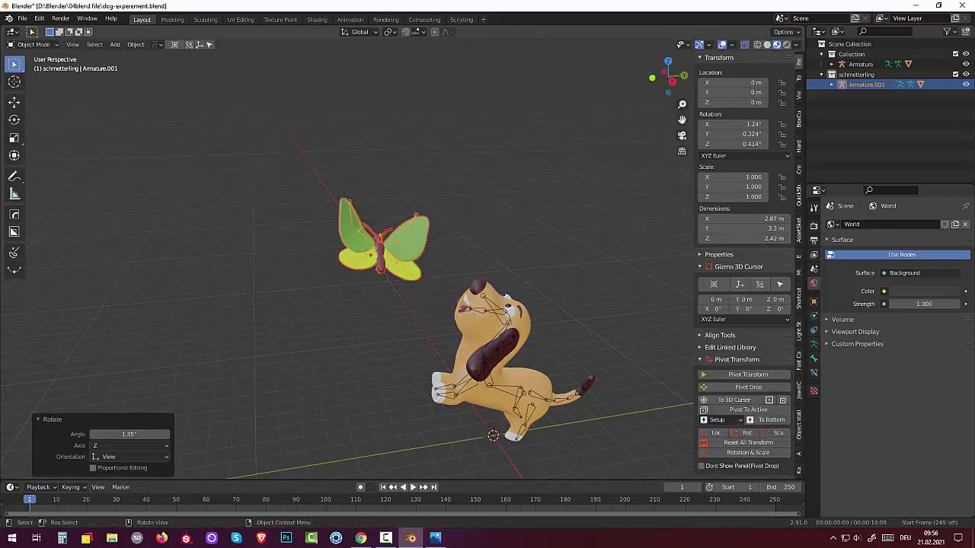
{"action": "left_click", "coordinate": [135, 44]}
{"action": "mouse_move", "coordinate": [151, 66]}
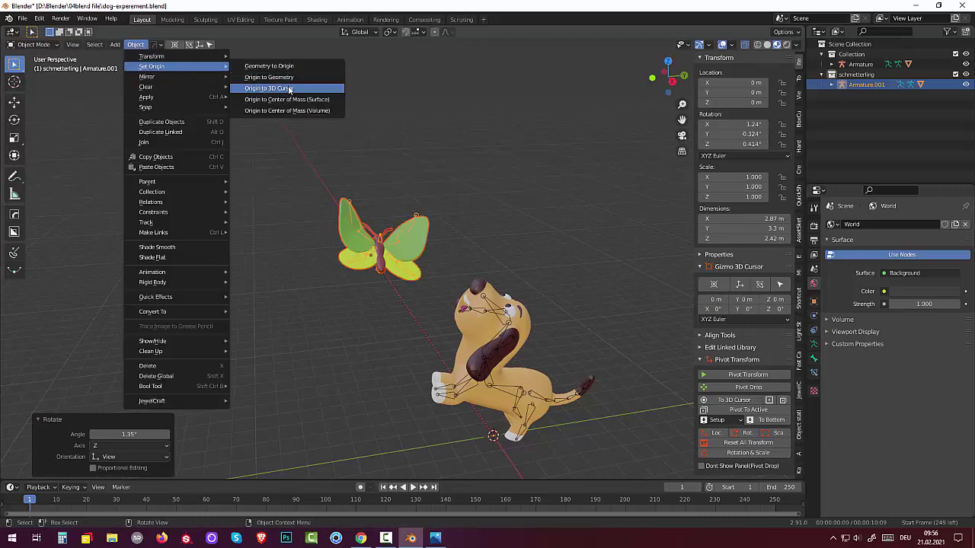
- Set the butterfly's origin to geometry, rotate it 36.7°, and raise it above the dog
{"action": "left_click", "coordinate": [282, 77]}
{"action": "key", "text": "r"}
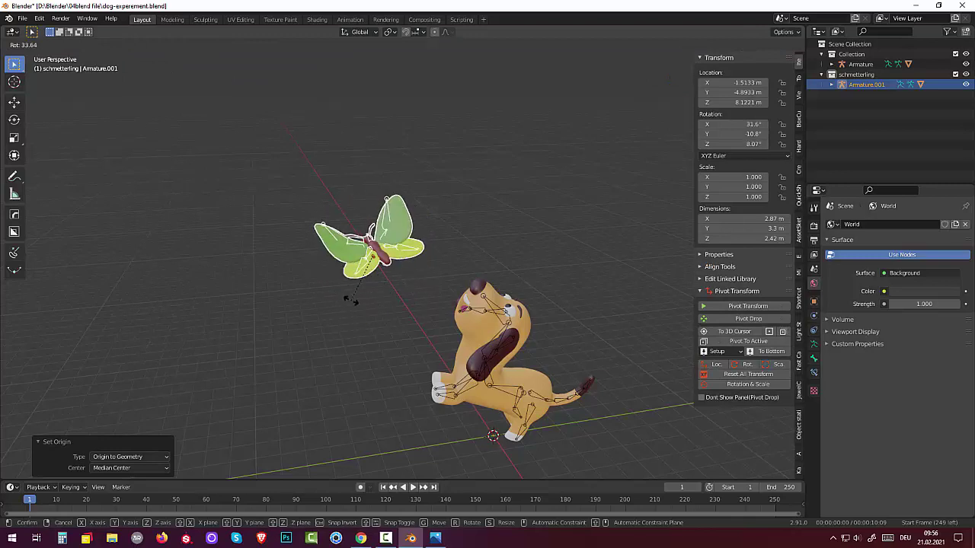
{"action": "left_click", "coordinate": [350, 299]}
{"action": "mouse_move", "coordinate": [350, 299]}
{"action": "middle_mouse_down"}
{"action": "mouse_move", "coordinate": [379, 254]}
{"action": "mouse_move", "coordinate": [382, 267]}
{"action": "middle_mouse_up"}
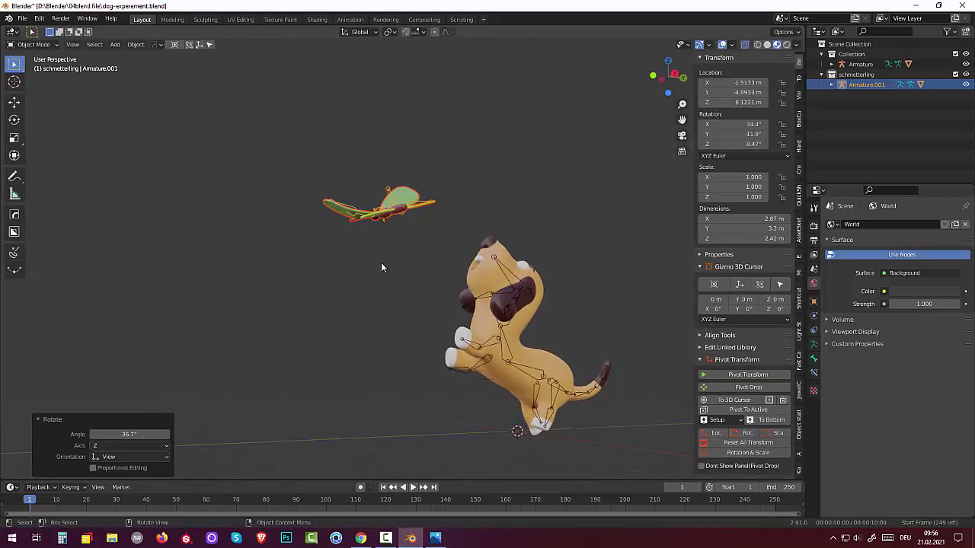
{"action": "key", "text": "g"}
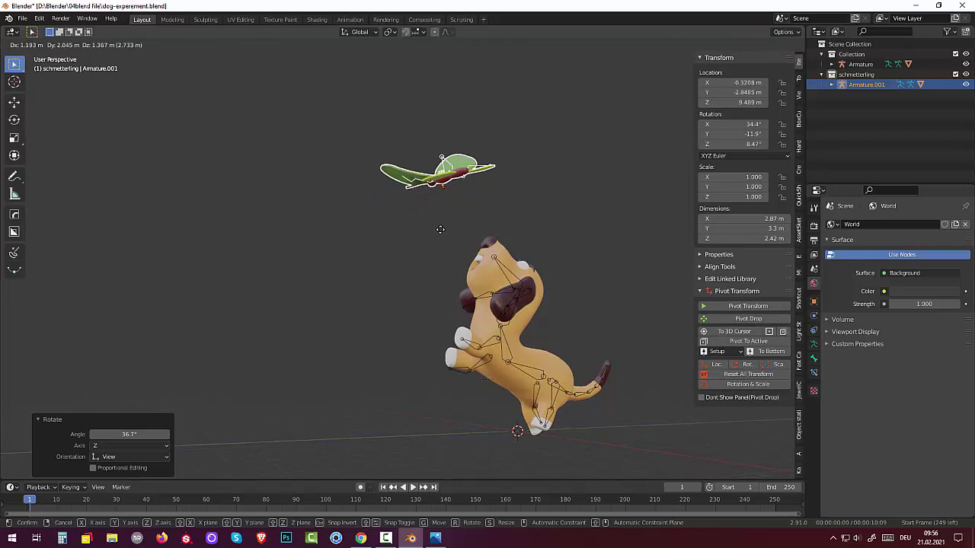
{"action": "left_click", "coordinate": [440, 229]}
{"action": "mouse_move", "coordinate": [440, 229]}
{"action": "middle_mouse_down"}
{"action": "mouse_move", "coordinate": [560, 221]}
{"action": "mouse_move", "coordinate": [673, 246]}
{"action": "mouse_move", "coordinate": [683, 274]}
{"action": "middle_mouse_up"}
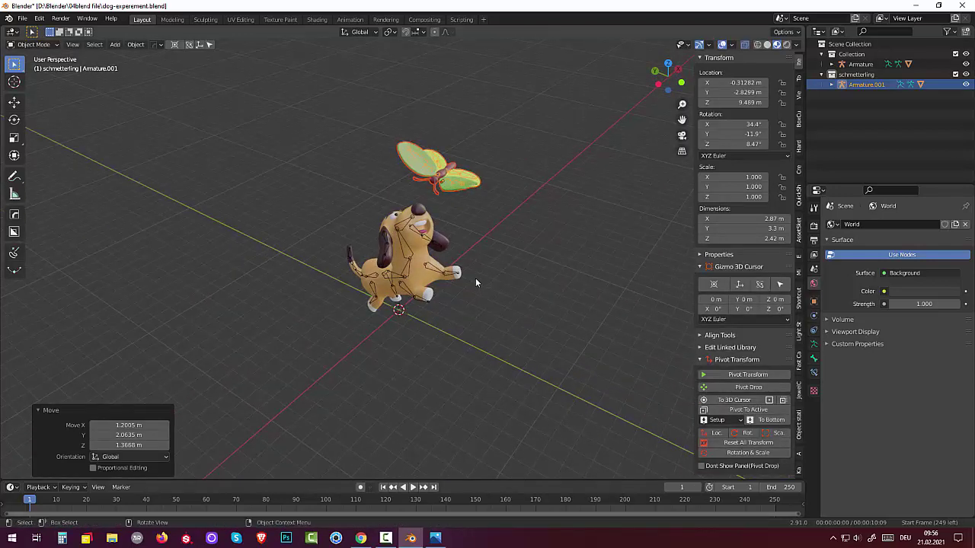
- Rotate the butterfly further, then tilt it 89.7° about global Y to stand upright
{"action": "key", "text": "r"}
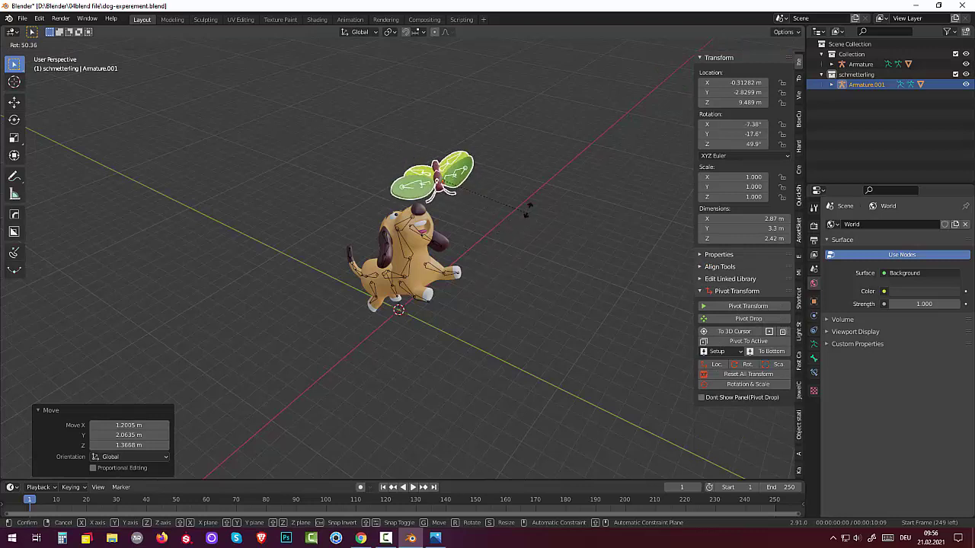
{"action": "left_click", "coordinate": [520, 162]}
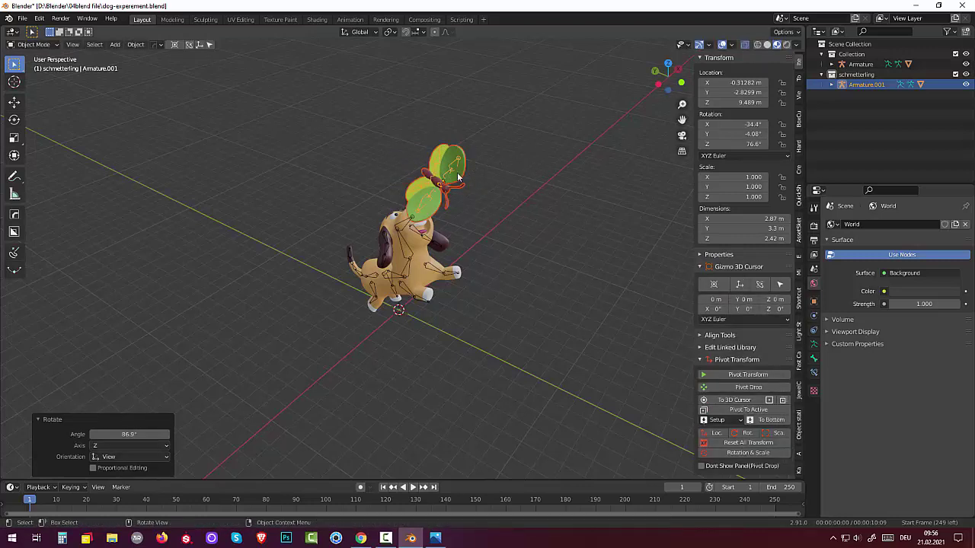
{"action": "key", "text": "r"}
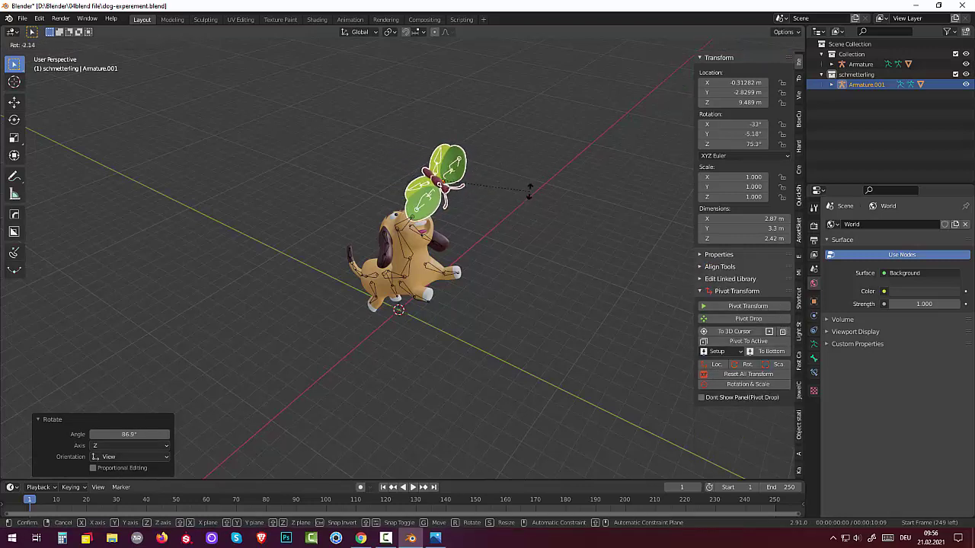
{"action": "left_click", "coordinate": [530, 202]}
{"action": "key", "text": "r"}
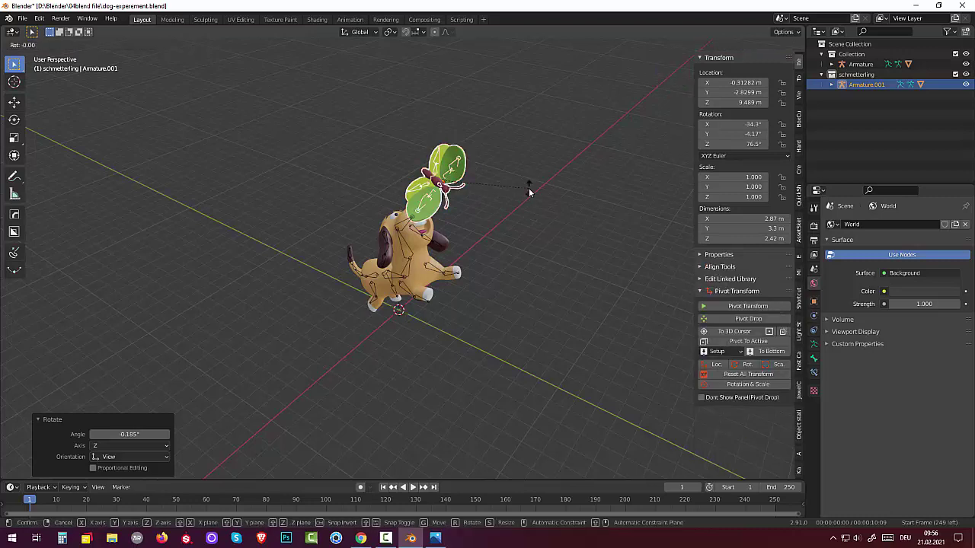
{"action": "key", "text": "y"}
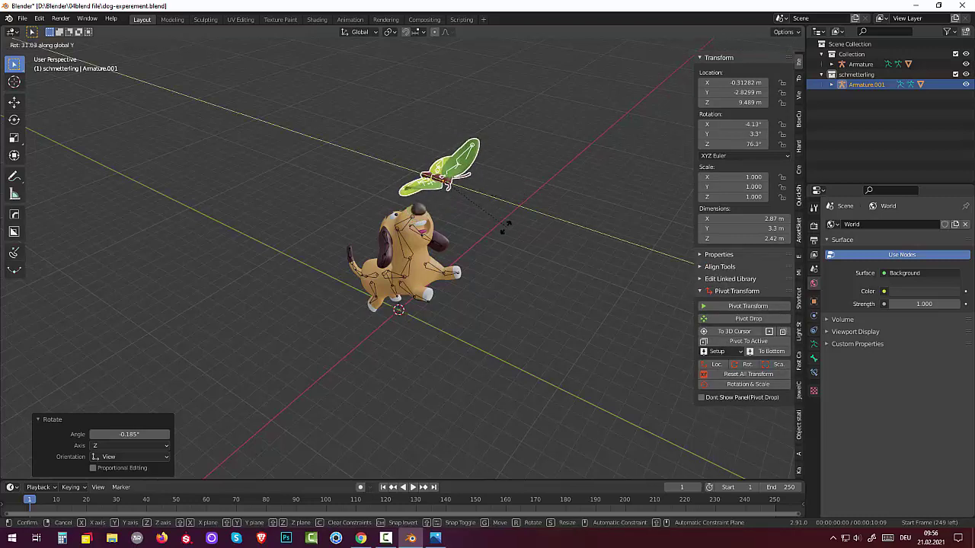
{"action": "left_click", "coordinate": [440, 272]}
{"action": "mouse_move", "coordinate": [440, 273]}
{"action": "middle_mouse_down"}
{"action": "mouse_move", "coordinate": [684, 221]}
{"action": "mouse_move", "coordinate": [631, 245]}
{"action": "middle_mouse_up"}
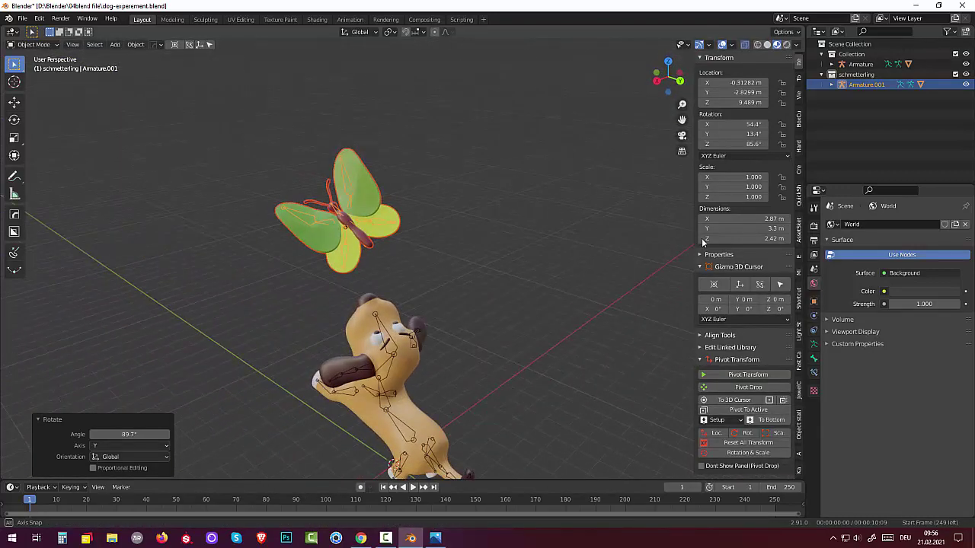
- Scale the butterfly armature down to 0.7
{"action": "key", "text": "s"}
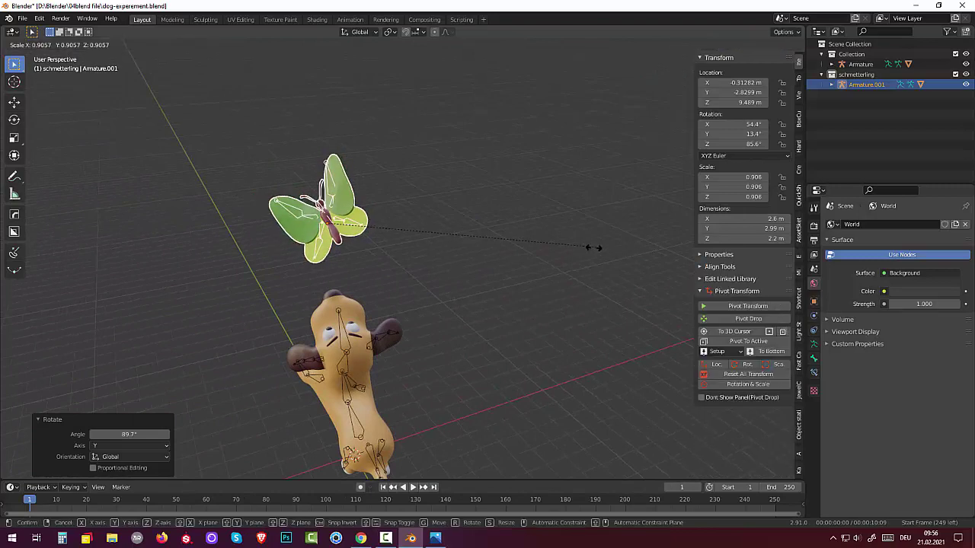
{"action": "left_click", "coordinate": [535, 238]}
{"action": "mouse_move", "coordinate": [534, 238]}
{"action": "middle_mouse_down"}
{"action": "mouse_move", "coordinate": [565, 232]}
{"action": "mouse_move", "coordinate": [539, 227]}
{"action": "mouse_move", "coordinate": [522, 242]}
{"action": "mouse_move", "coordinate": [470, 243]}
{"action": "mouse_move", "coordinate": [516, 209]}
{"action": "mouse_move", "coordinate": [583, 224]}
{"action": "mouse_move", "coordinate": [702, 305]}
{"action": "mouse_move", "coordinate": [700, 285]}
{"action": "mouse_move", "coordinate": [617, 274]}
{"action": "middle_mouse_up"}
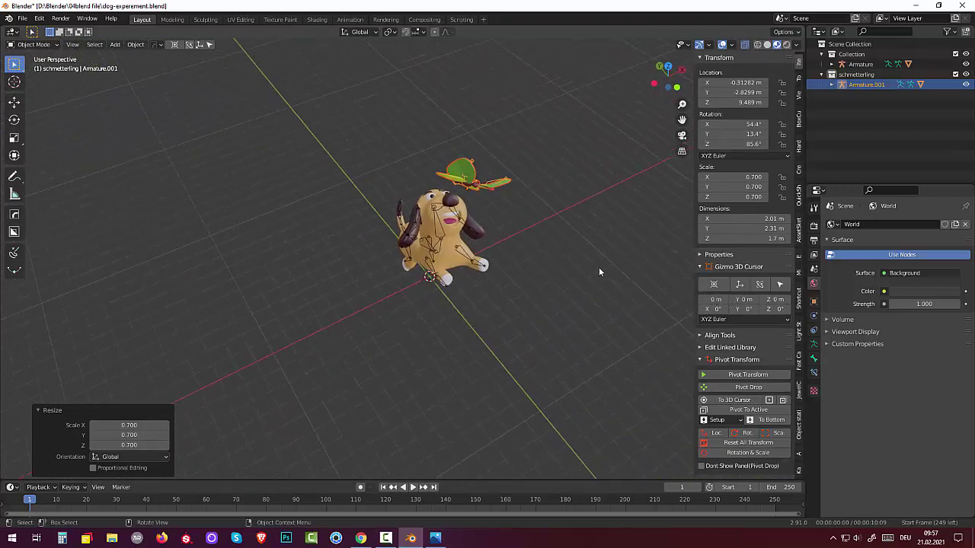
- Raise the butterfly to about 10.015 m above the dog, deselect it, and check from several angles
{"action": "key", "text": "g"}
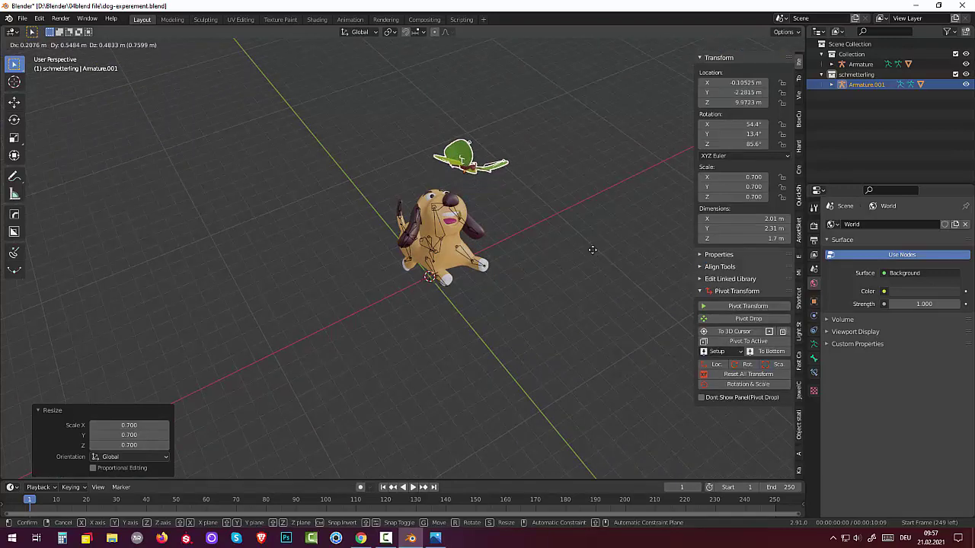
{"action": "left_click", "coordinate": [588, 250]}
{"action": "left_click", "coordinate": [560, 275]}
{"action": "mouse_move", "coordinate": [559, 276]}
{"action": "middle_mouse_down"}
{"action": "mouse_move", "coordinate": [565, 242]}
{"action": "mouse_move", "coordinate": [575, 248]}
{"action": "mouse_move", "coordinate": [585, 237]}
{"action": "middle_mouse_up"}
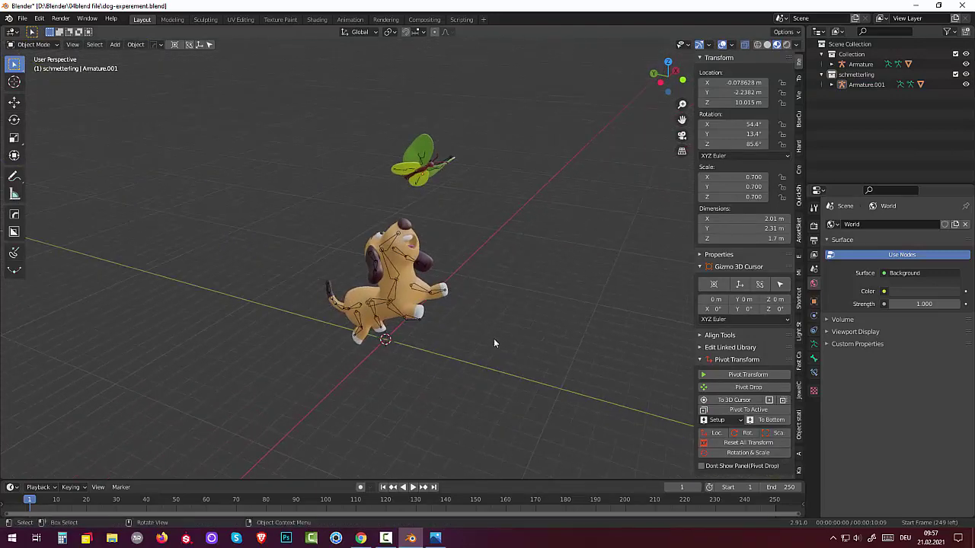
{"action": "middle_click_drag", "start_coordinate": [493, 338], "coordinate": [518, 340]}
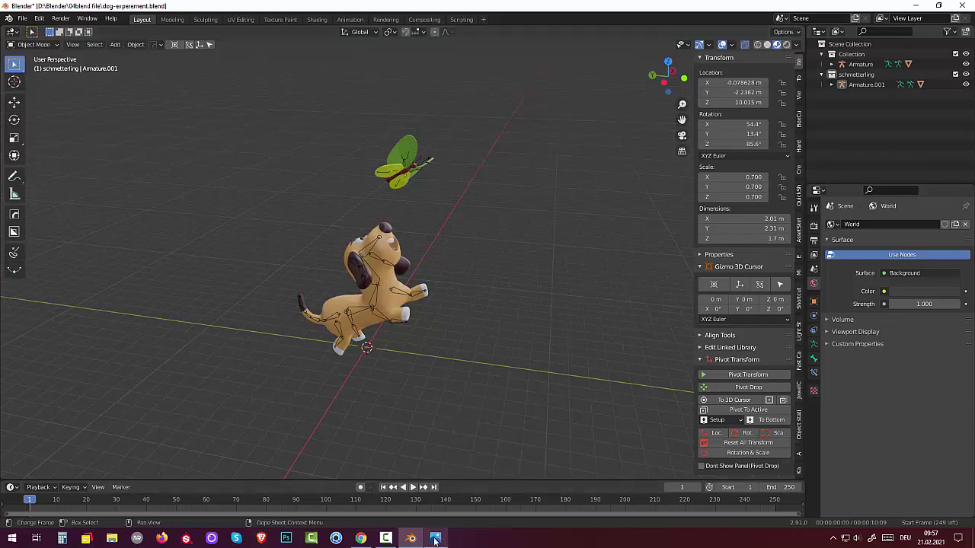
{"action": "mouse_move", "coordinate": [385, 538]}
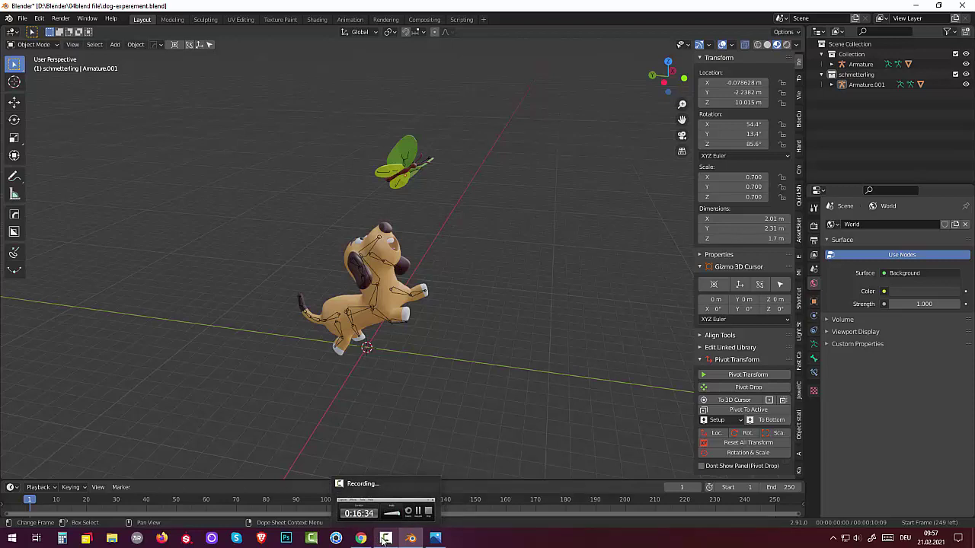
{"action": "left_click", "coordinate": [383, 540]}
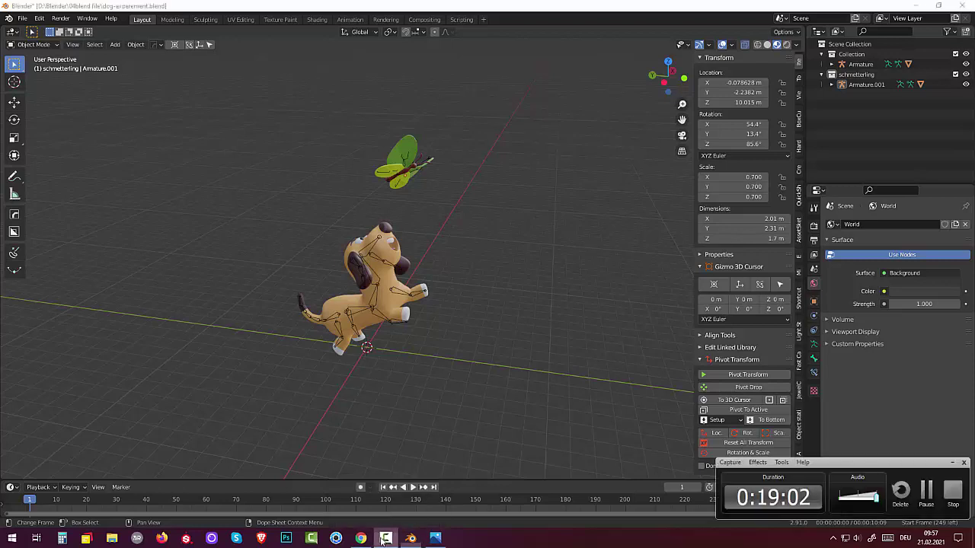